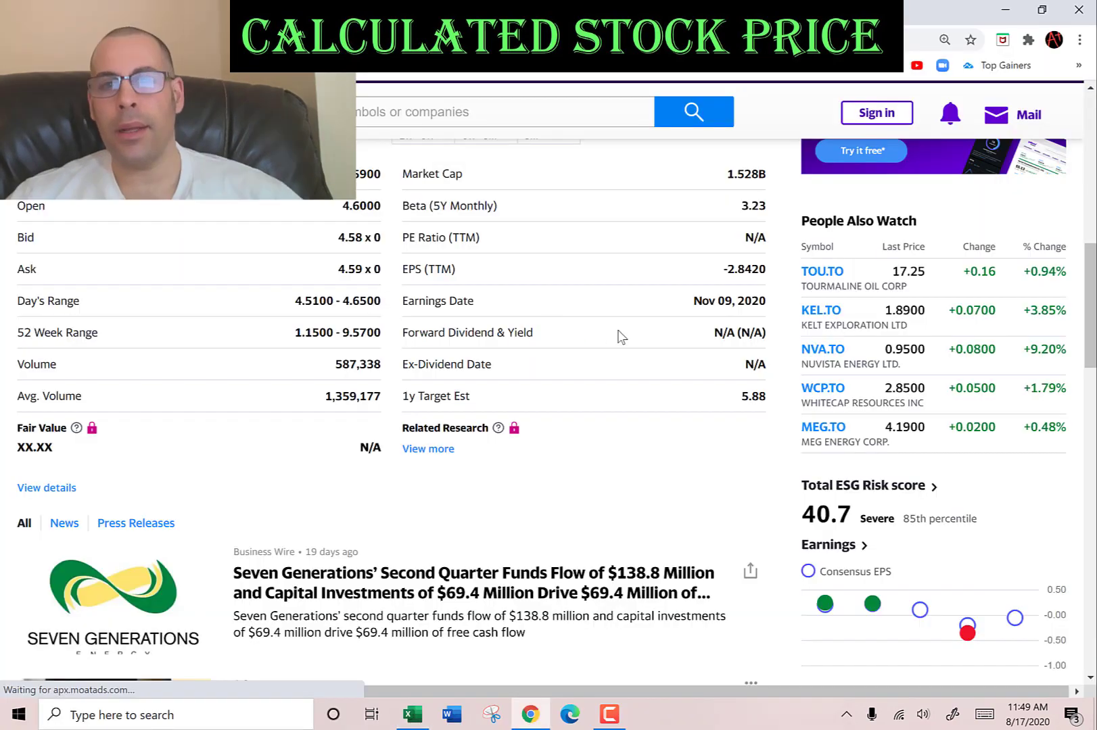
# Copy the 1.528B market cap from Yahoo Finance and select the Actual Stock Price cell C11
pyautogui.scroll(2, 656, 252)
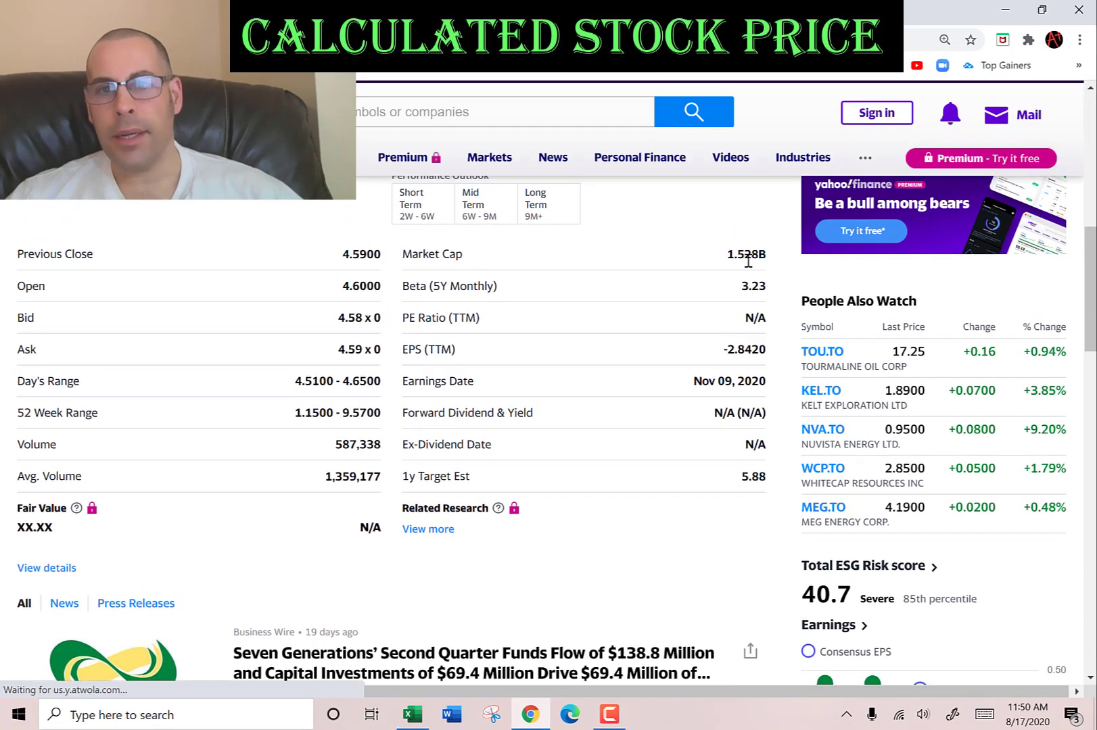
pyautogui.doubleClick(749, 255)
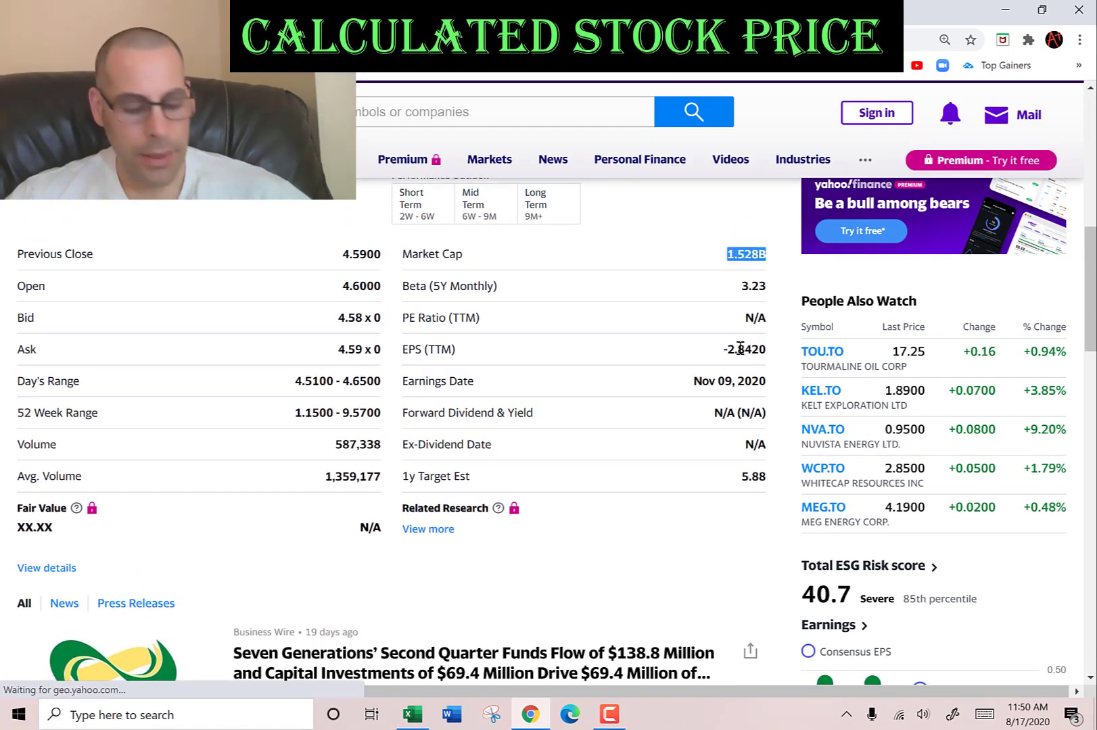
pyautogui.hotkey('alt', 'Tab')
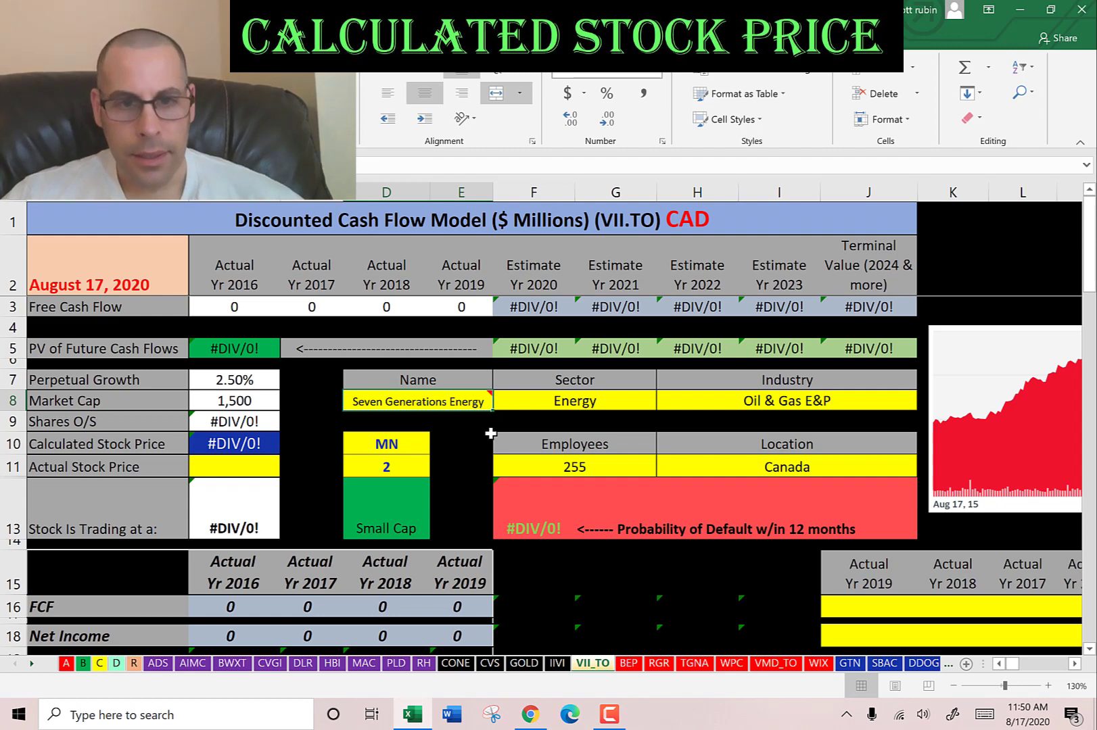
pyautogui.click(404, 462)
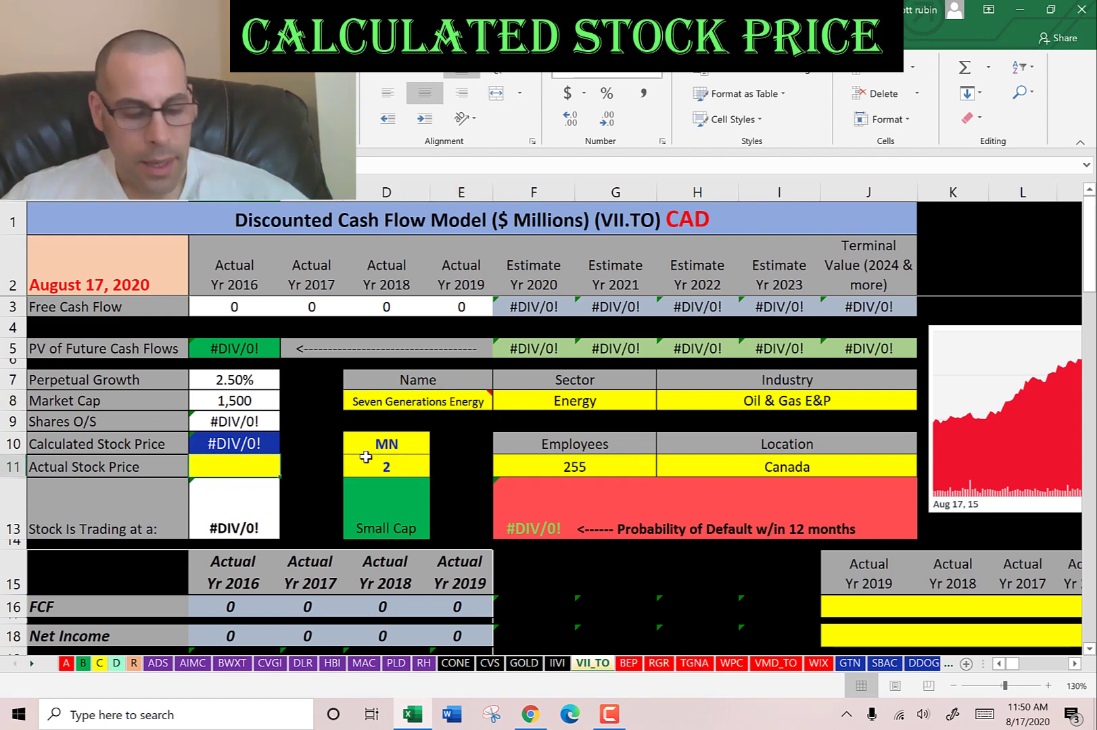
# Enter the current share price 4.45 into C11
pyautogui.hotkey('alt', 'Tab')
pyautogui.scroll(5, 366, 457)
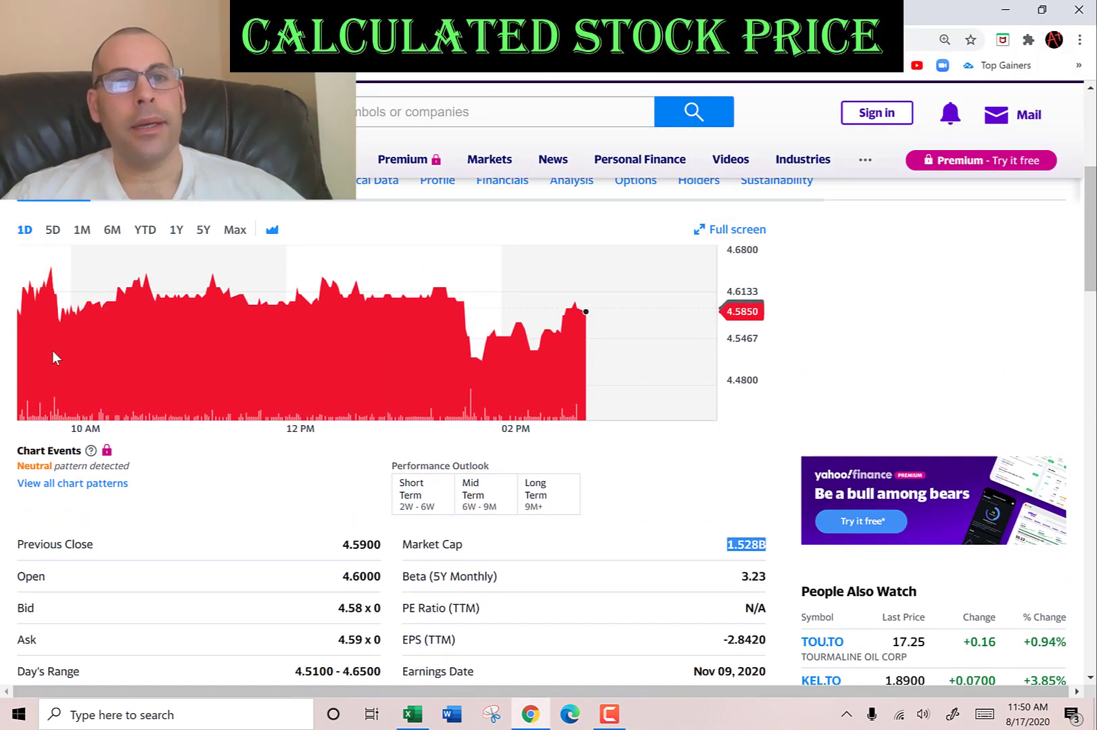
pyautogui.scroll(1, 60, 306)
pyautogui.doubleClick(53, 215)
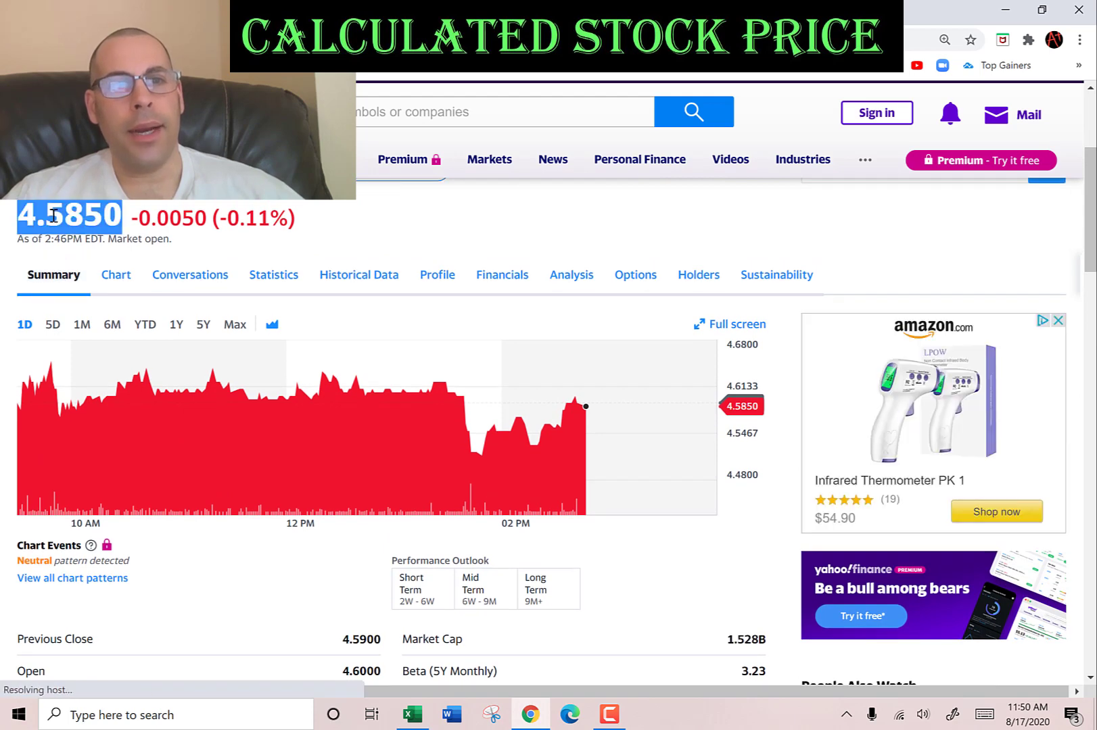
pyautogui.hotkey('alt', 'Tab')
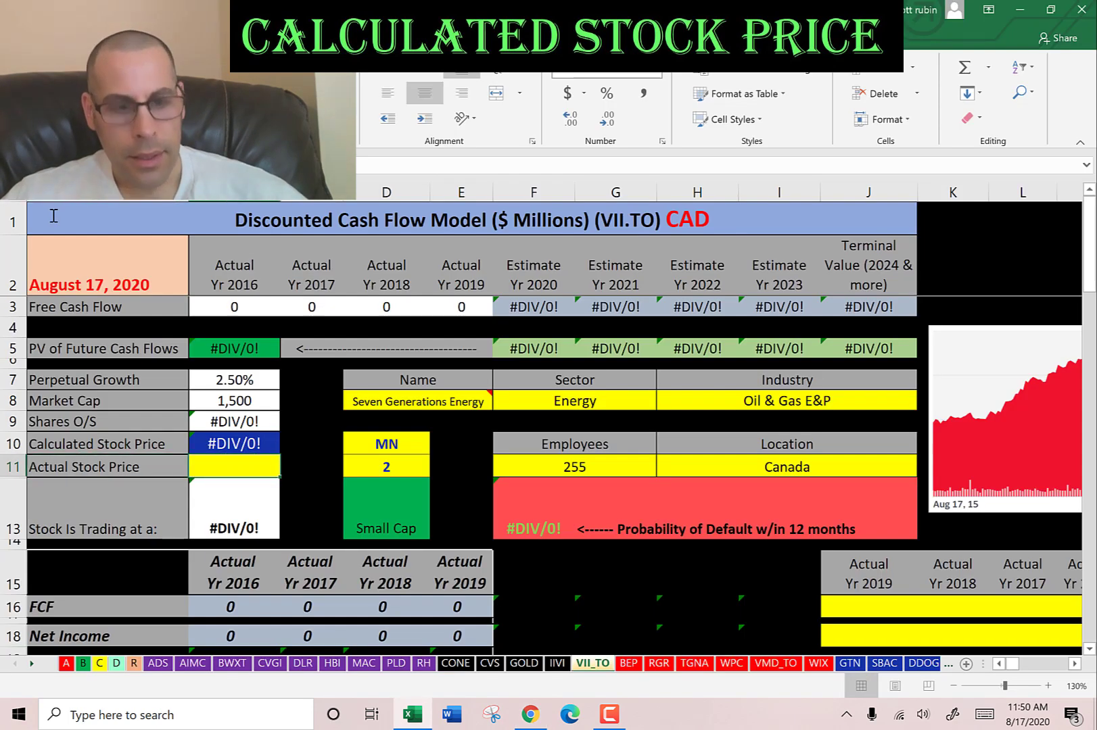
pyautogui.write('4.4')
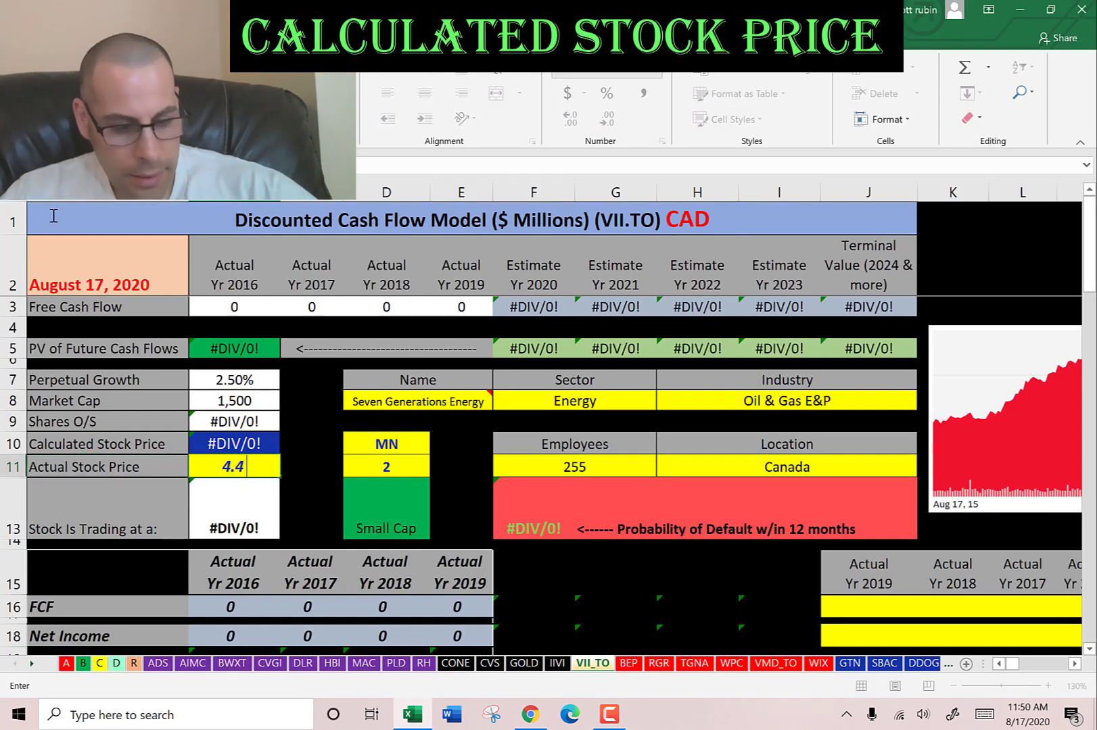
pyautogui.write('5')
pyautogui.press('Return')
pyautogui.scroll(-4, 872, 474)
# Paste the 2016–2019 free cash flow row from Yahoo's cash flow statement into J16 as text
pyautogui.click(853, 414)
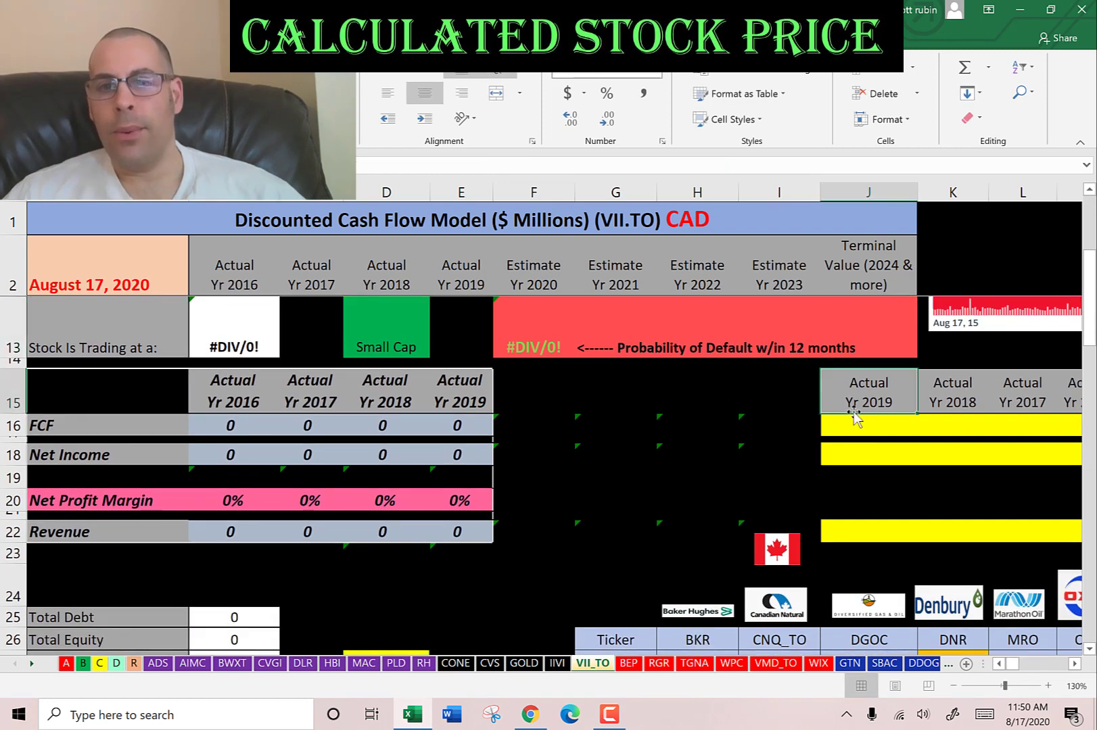
pyautogui.hotkey('alt', 'Tab')
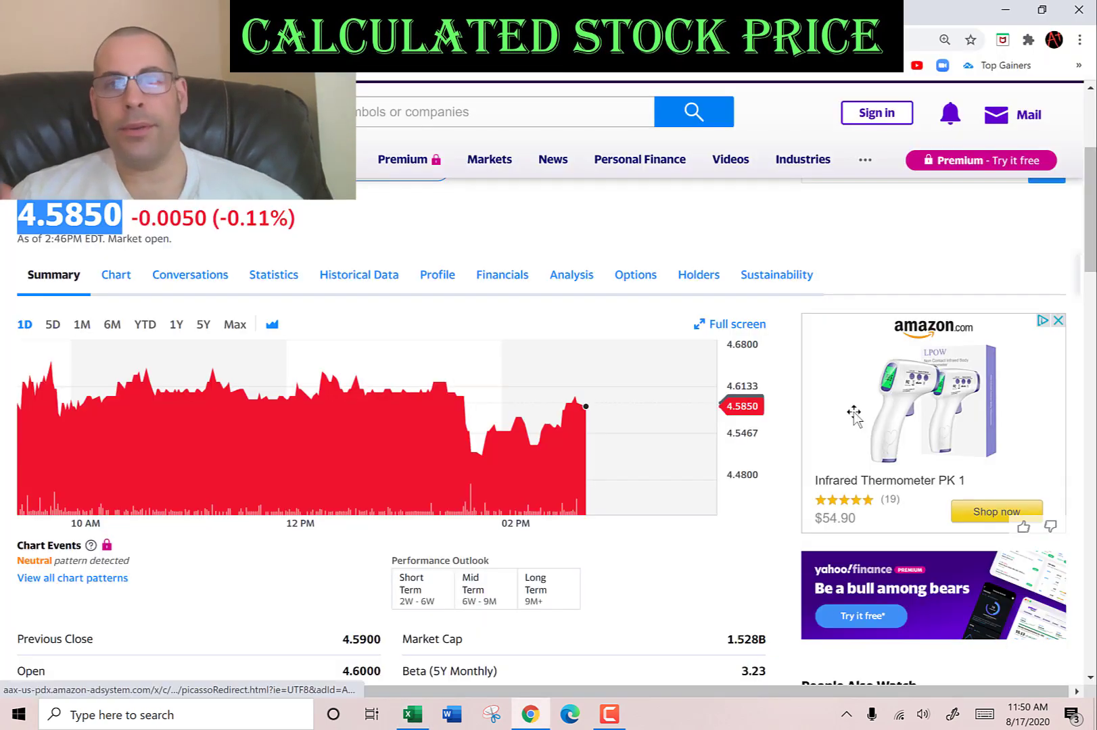
pyautogui.click(515, 277)
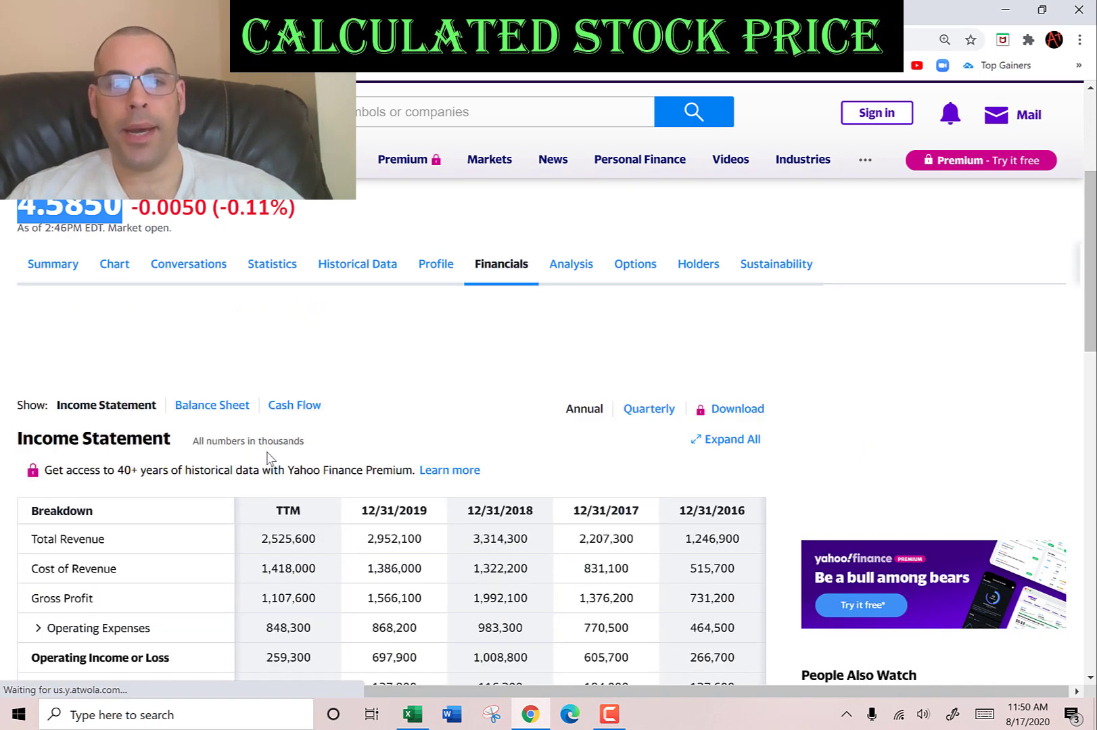
pyautogui.click(298, 405)
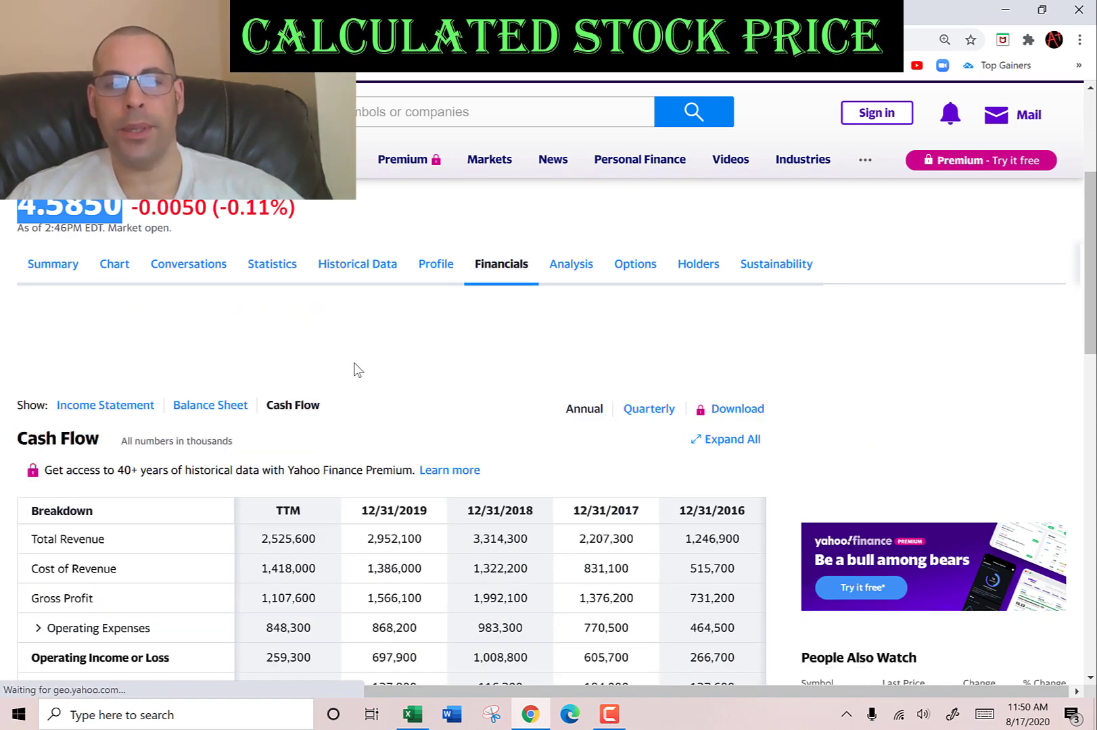
pyautogui.scroll(-10, 355, 370)
pyautogui.moveTo(372, 301); pyautogui.dragTo(742, 406)
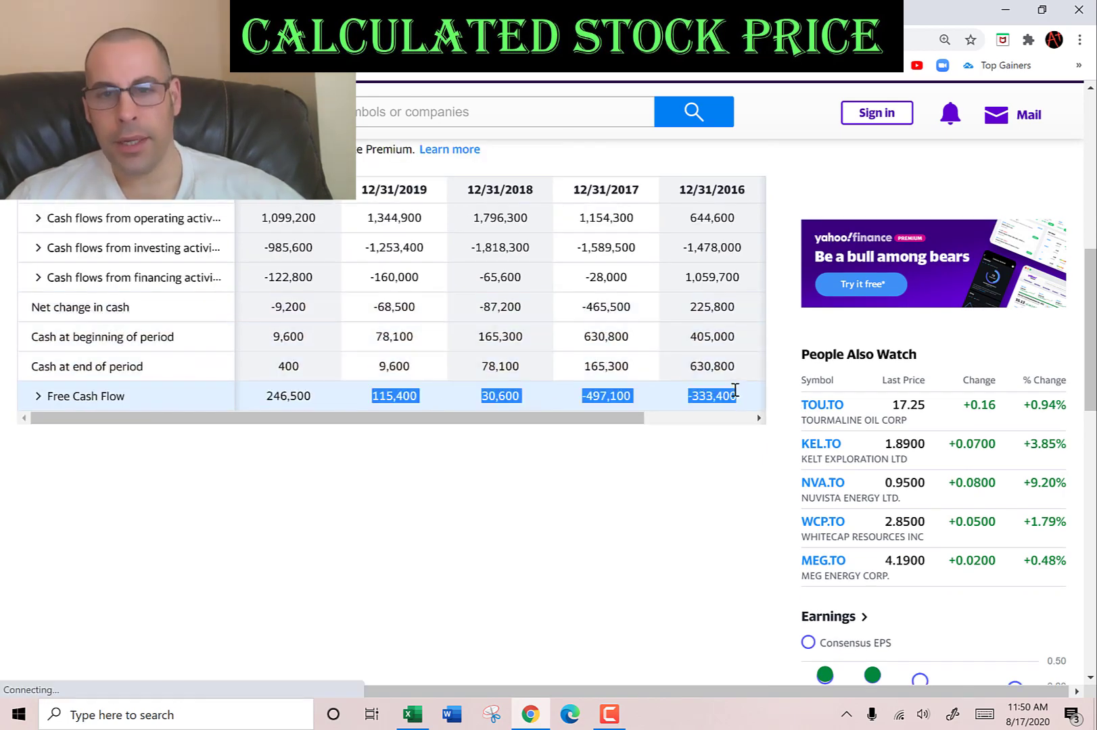
pyautogui.hotkey('alt', 'Tab')
pyautogui.rightClick(913, 432)
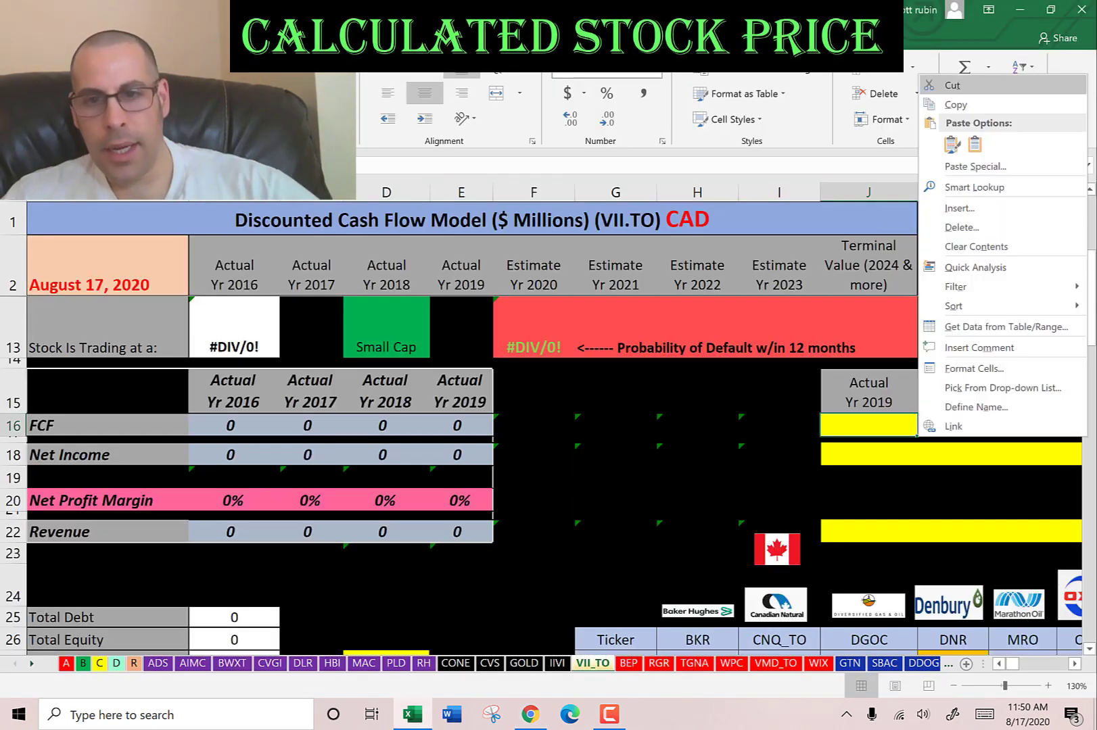
pyautogui.click(960, 166)
pyautogui.press('Return')
pyautogui.press('Down')
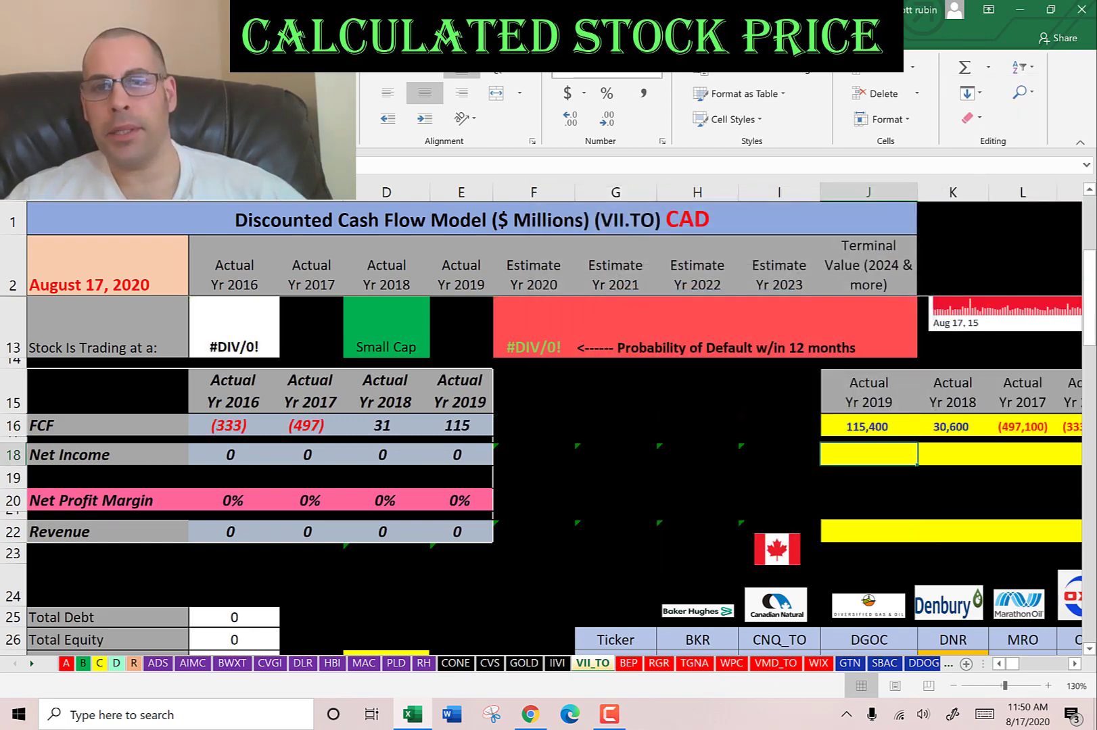
# Paste the Net Income row from Yahoo's income statement into J18 as text
pyautogui.hotkey('alt', 'Tab')
pyautogui.scroll(2, 558, 348)
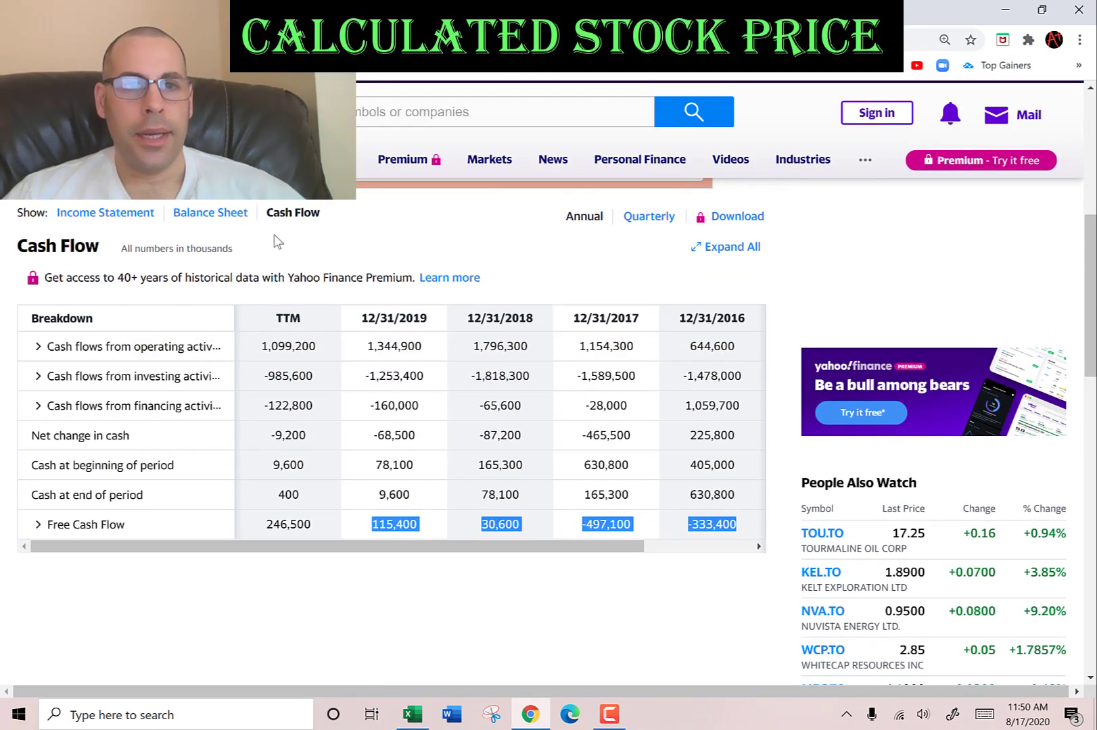
pyautogui.click(110, 215)
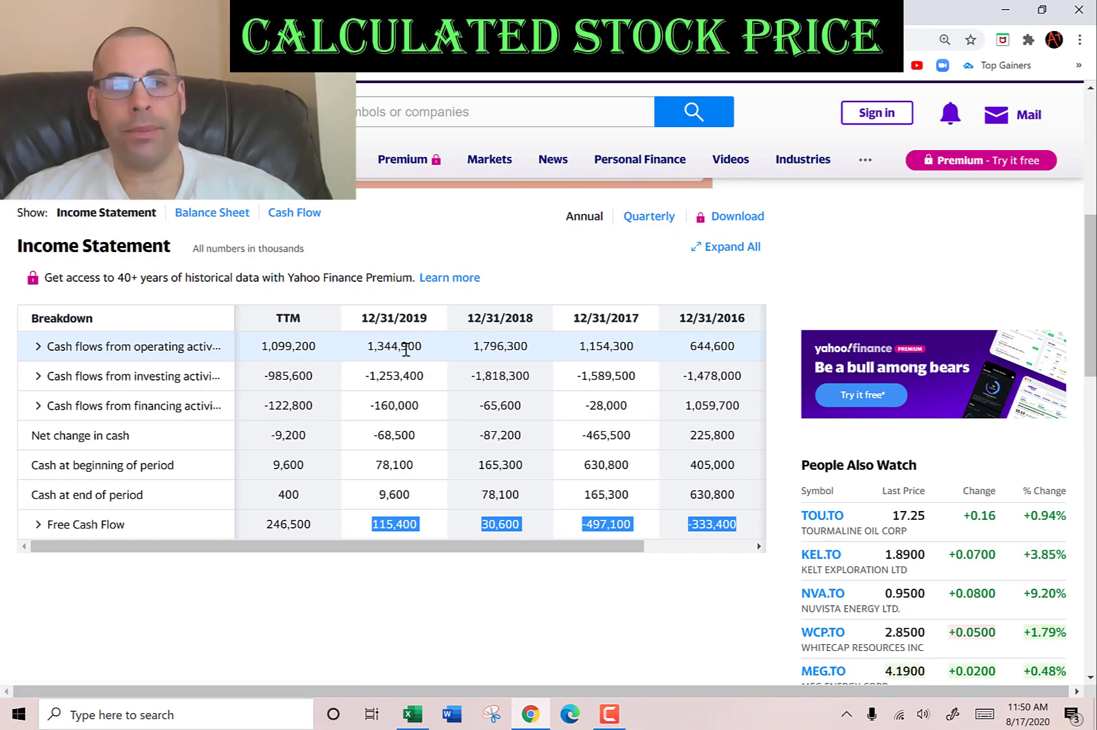
pyautogui.scroll(-2, 399, 380)
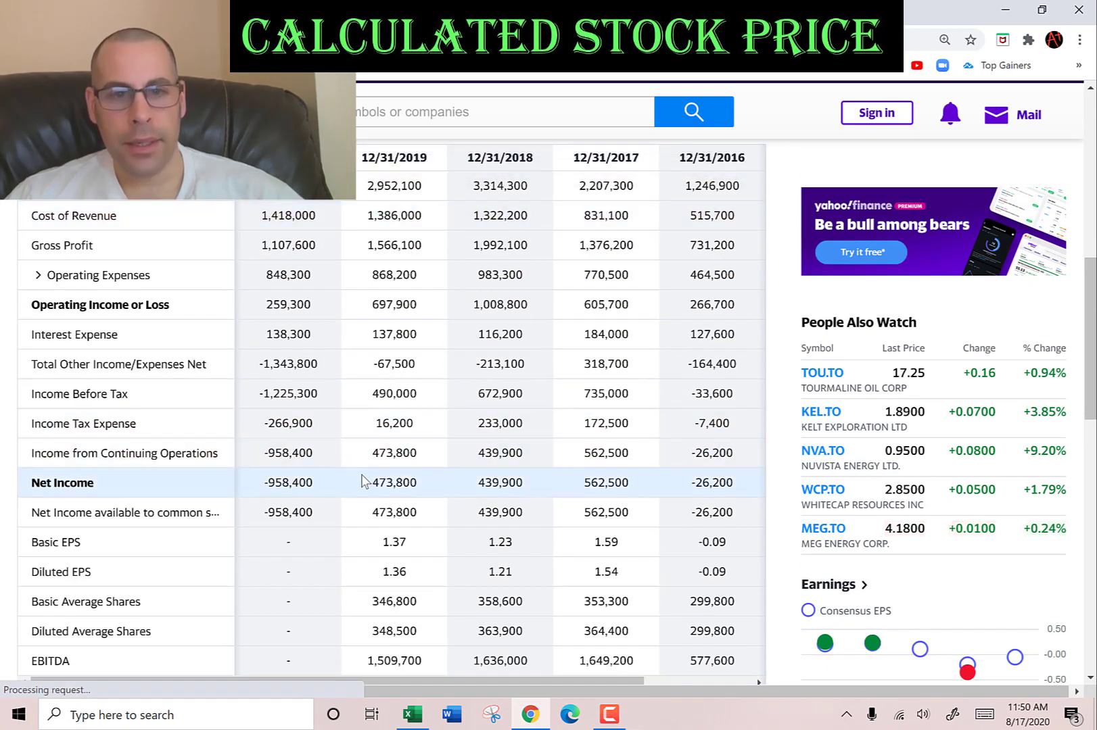
pyautogui.moveTo(365, 482); pyautogui.dragTo(732, 482)
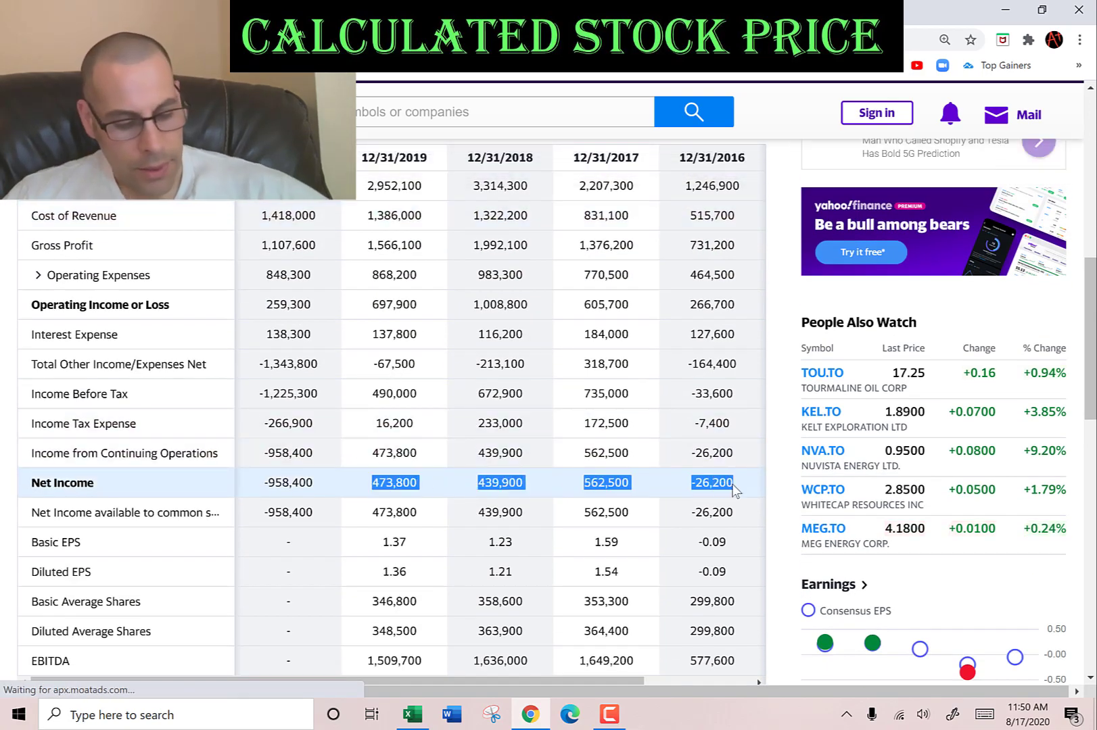
pyautogui.hotkey('alt', 'Tab')
pyautogui.hotkey('shift', 'F10')
pyautogui.press('s')
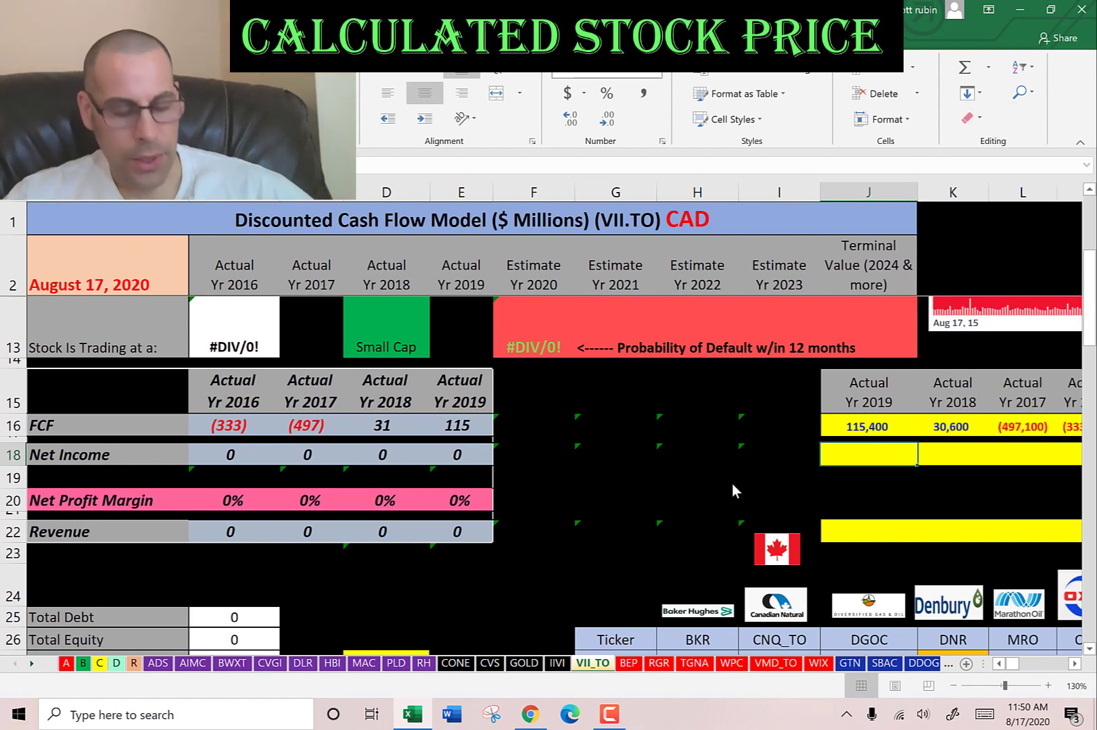
pyautogui.press('Return')
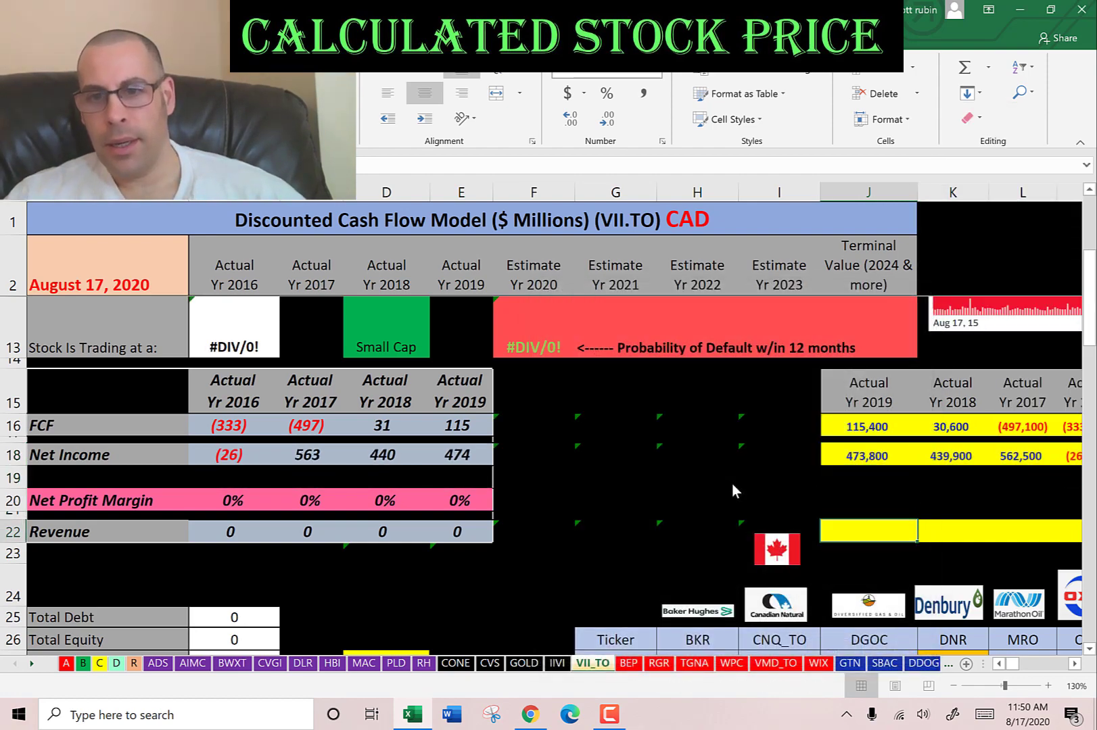
pyautogui.hotkey('alt', 'Tab')
pyautogui.scroll(3, 732, 482)
pyautogui.hotkey('alt', 'Tab')
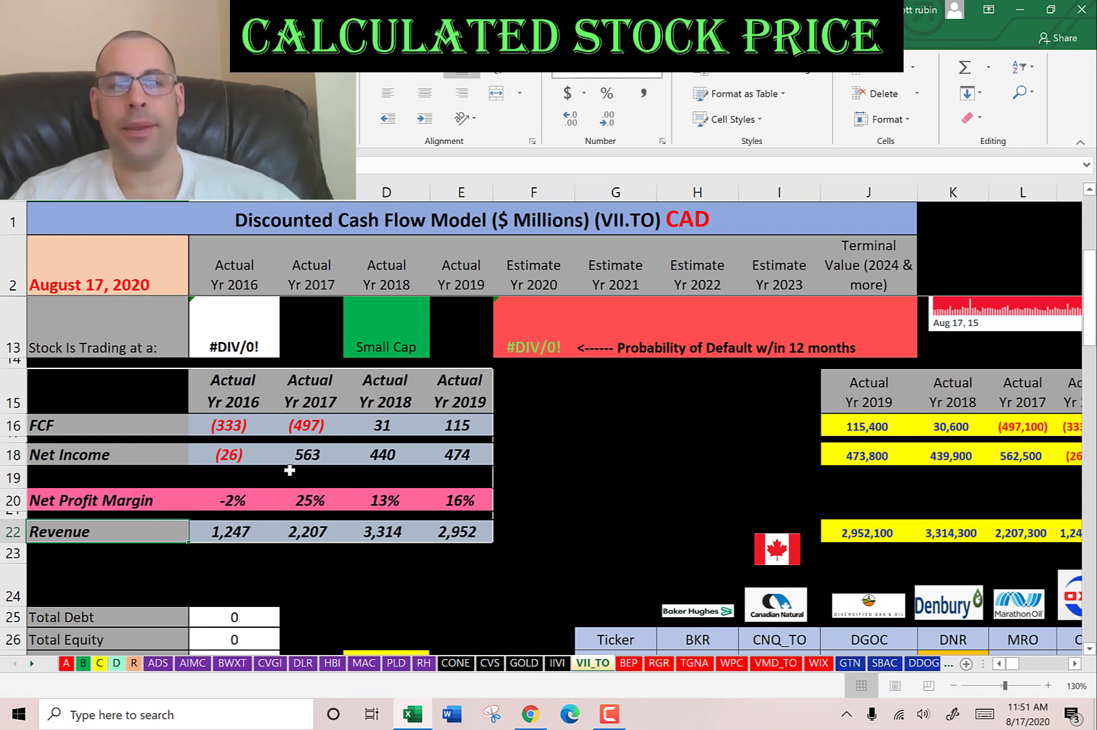
# Copy the 2019 interest expense from Yahoo into the Int Expense cell
pyautogui.scroll(-4, 344, 511)
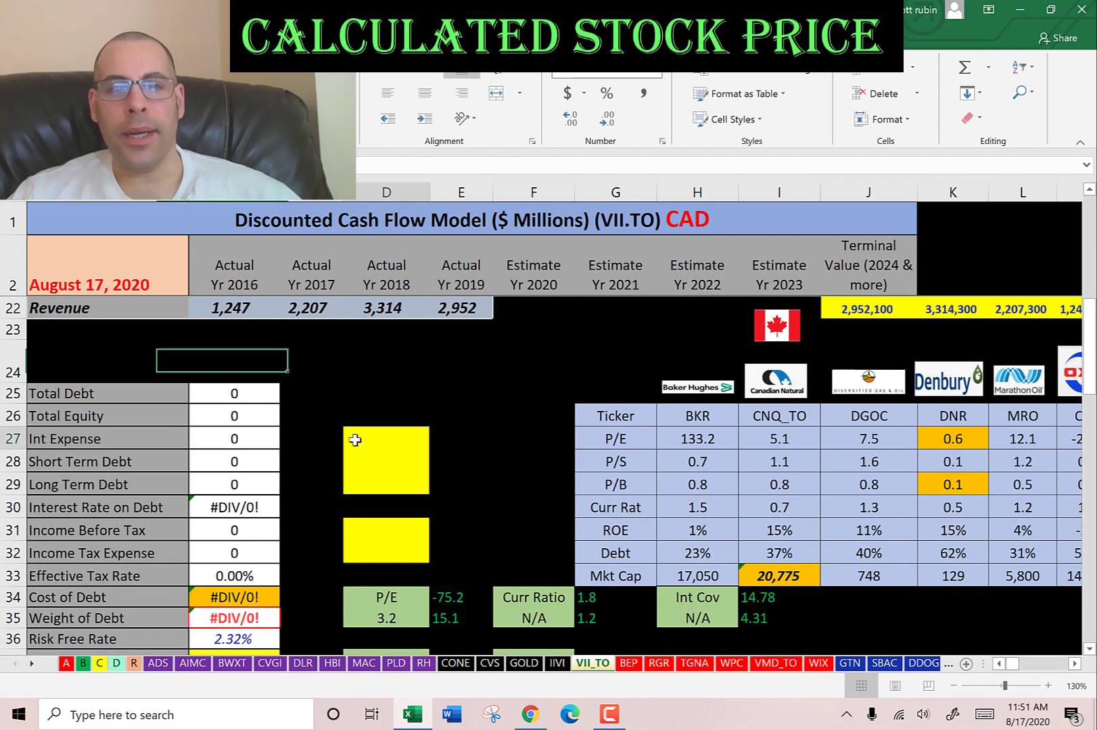
pyautogui.hotkey('alt', 'Tab')
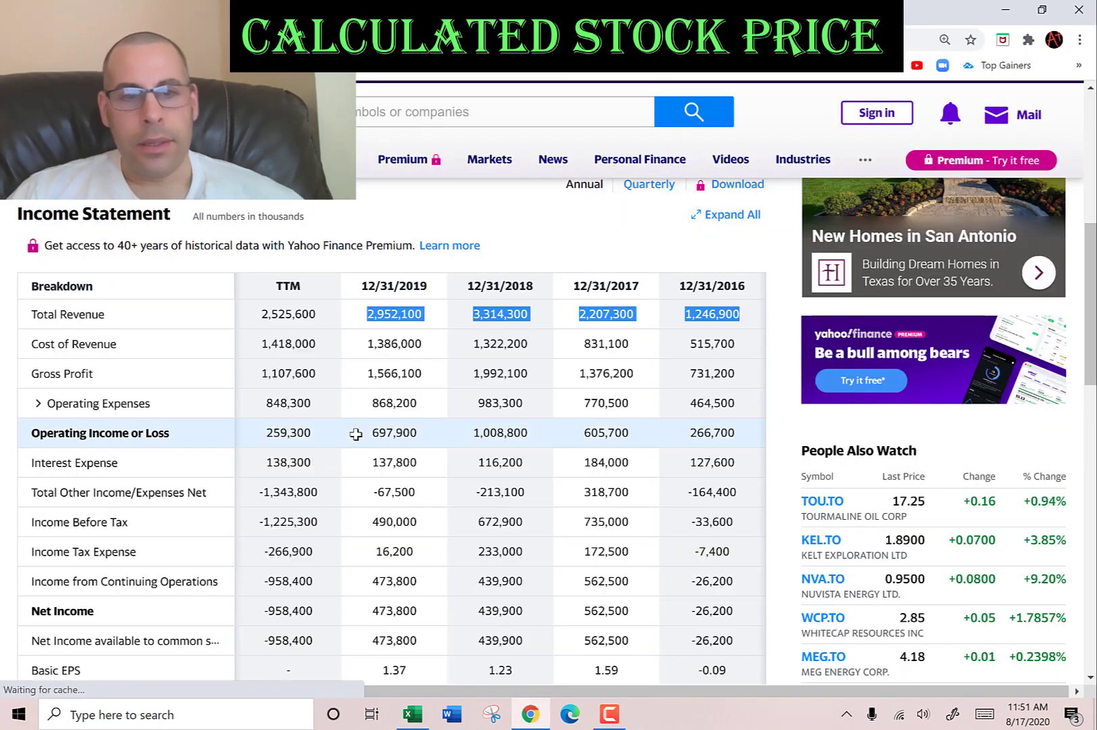
pyautogui.doubleClick(385, 461)
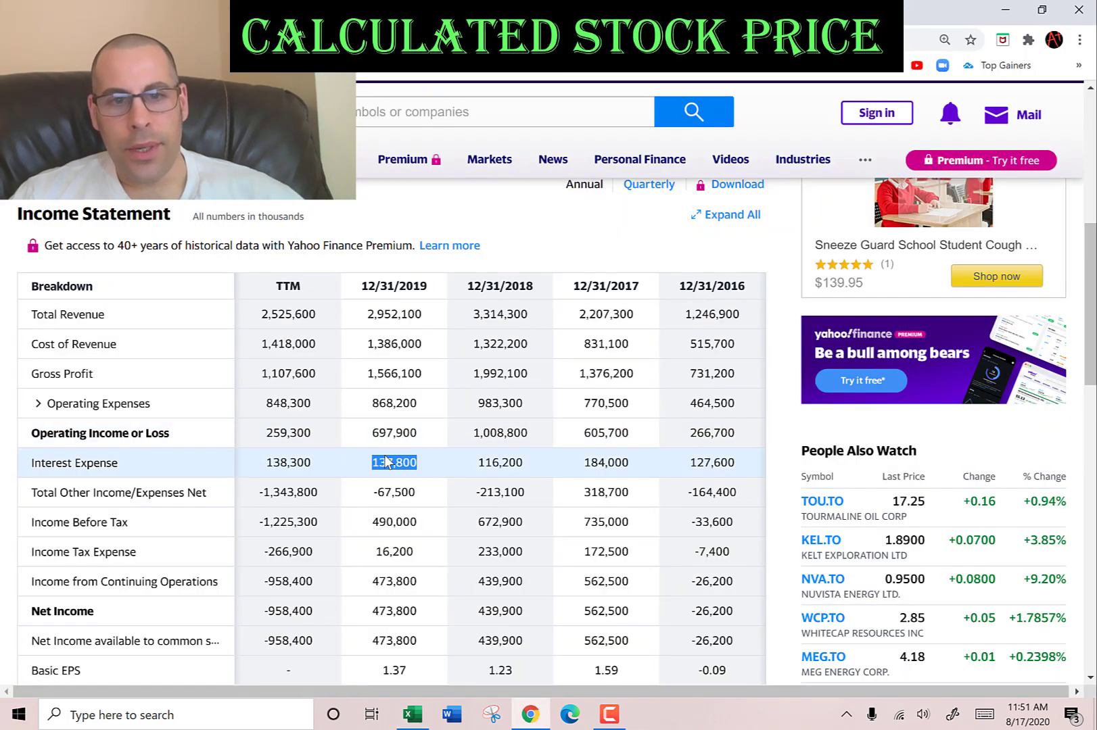
pyautogui.hotkey('ctrl', 'c')
pyautogui.hotkey('alt', 'Tab')
pyautogui.hotkey('ctrl', 'v')
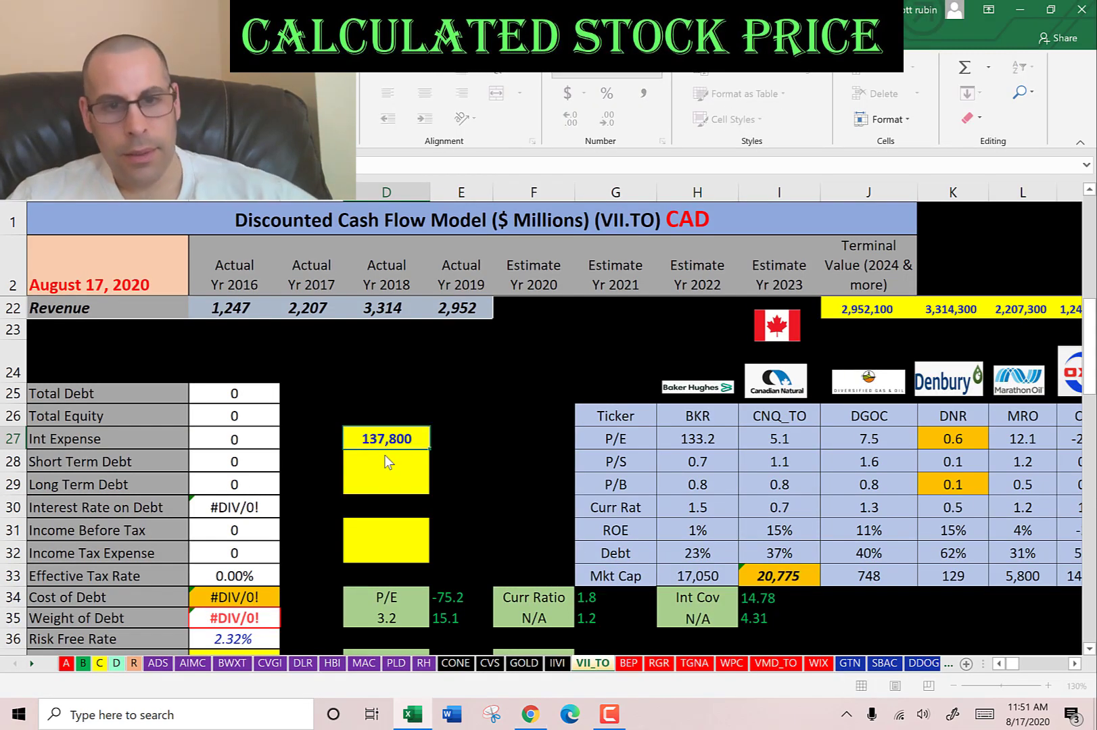
pyautogui.hotkey('alt', 'Tab')
# Paste the 2019 long-term debt 2,030,200 from the balance sheet into D29
pyautogui.scroll(1, 390, 458)
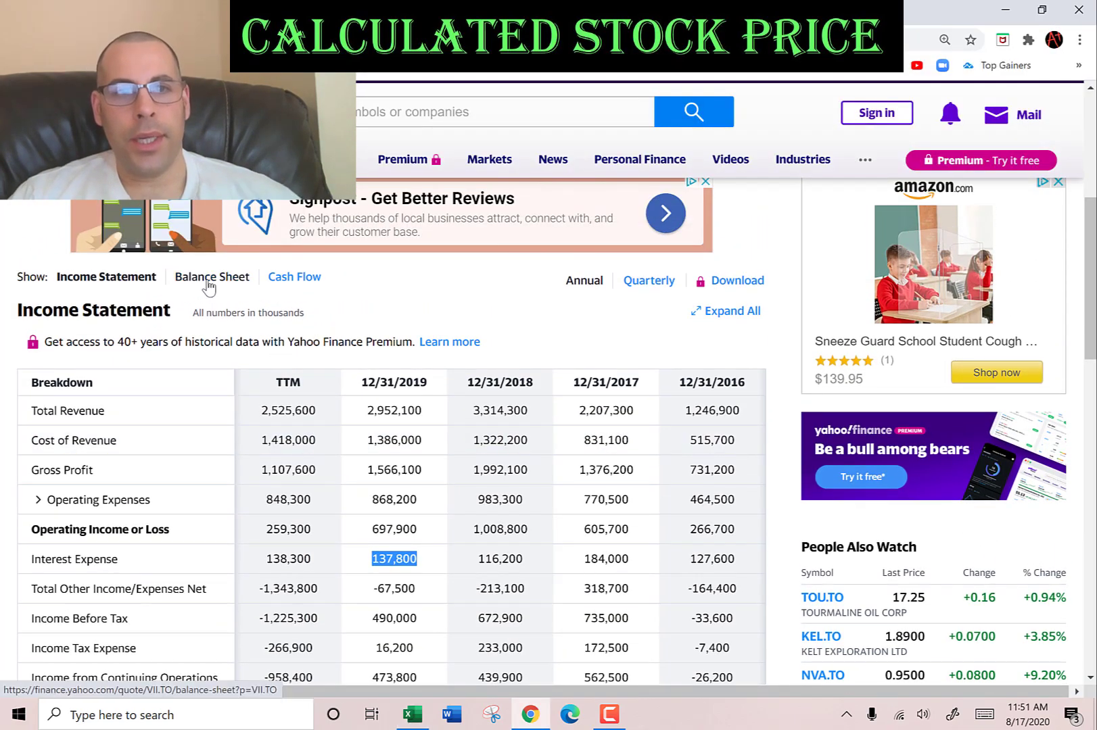
pyautogui.click(213, 286)
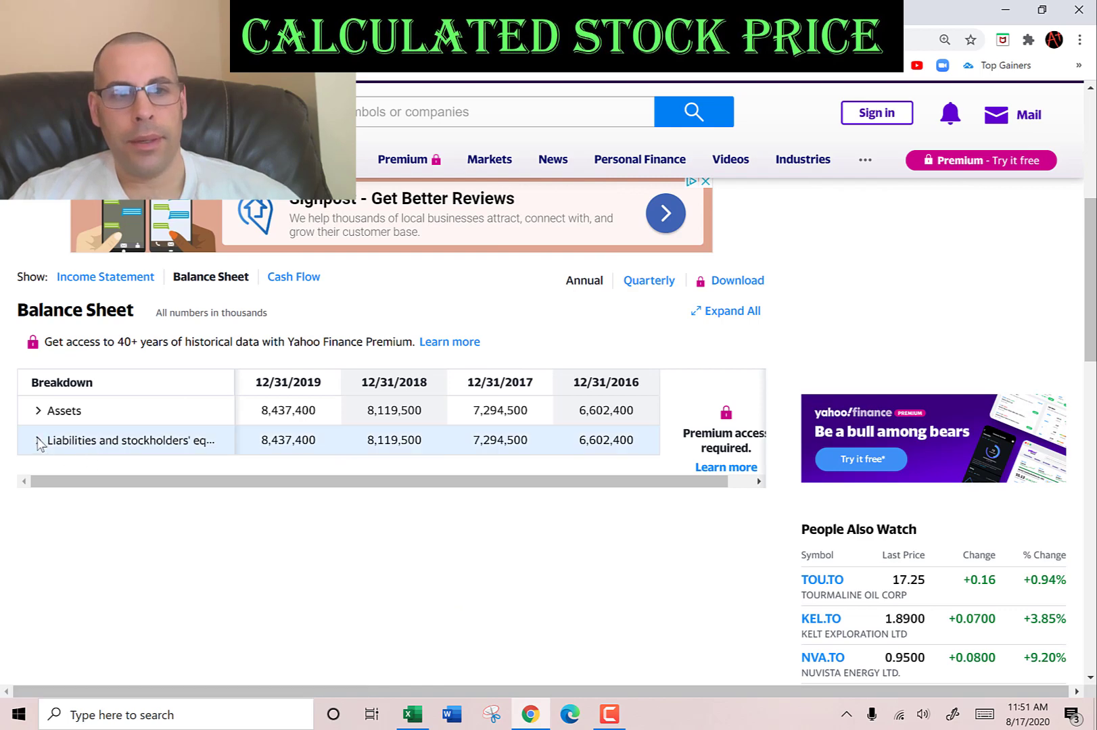
pyautogui.click(39, 440)
pyautogui.click(49, 471)
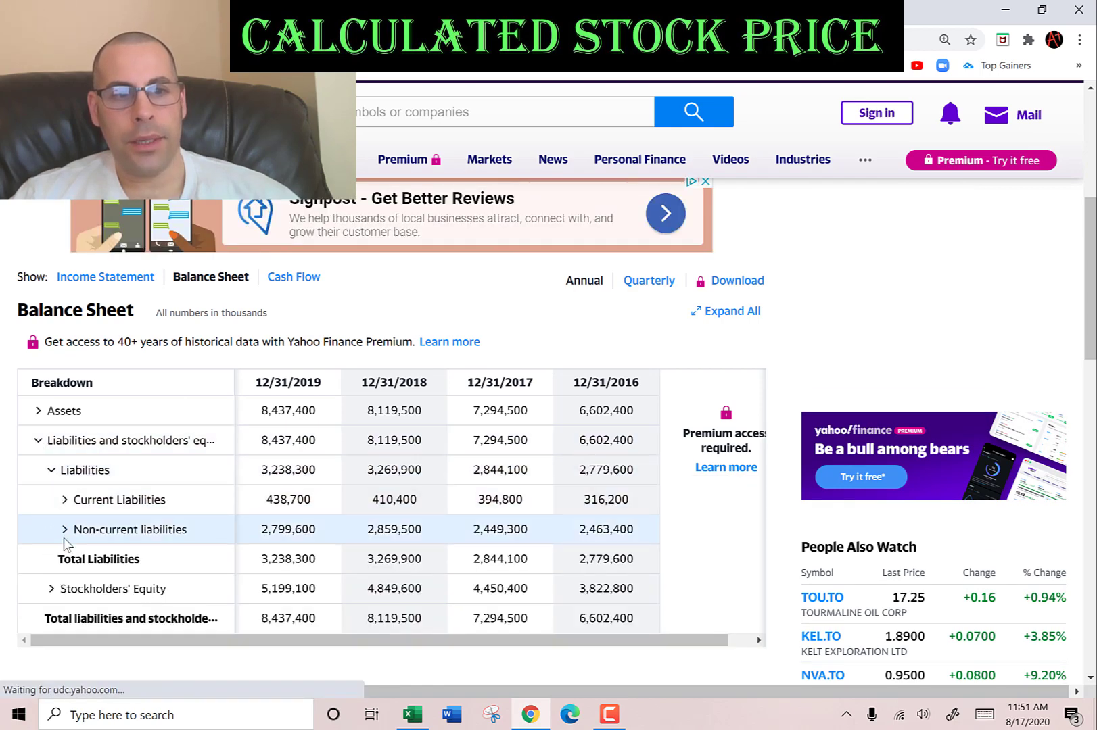
pyautogui.click(64, 501)
pyautogui.scroll(-2, 74, 473)
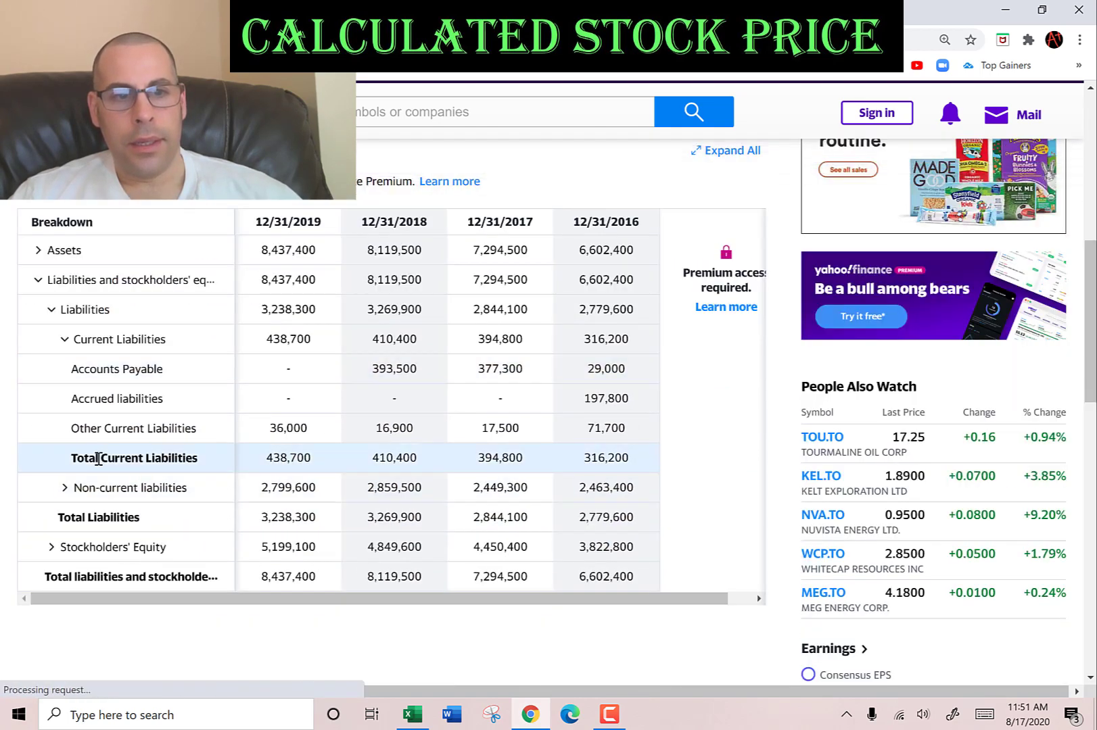
pyautogui.click(65, 486)
pyautogui.doubleClick(284, 517)
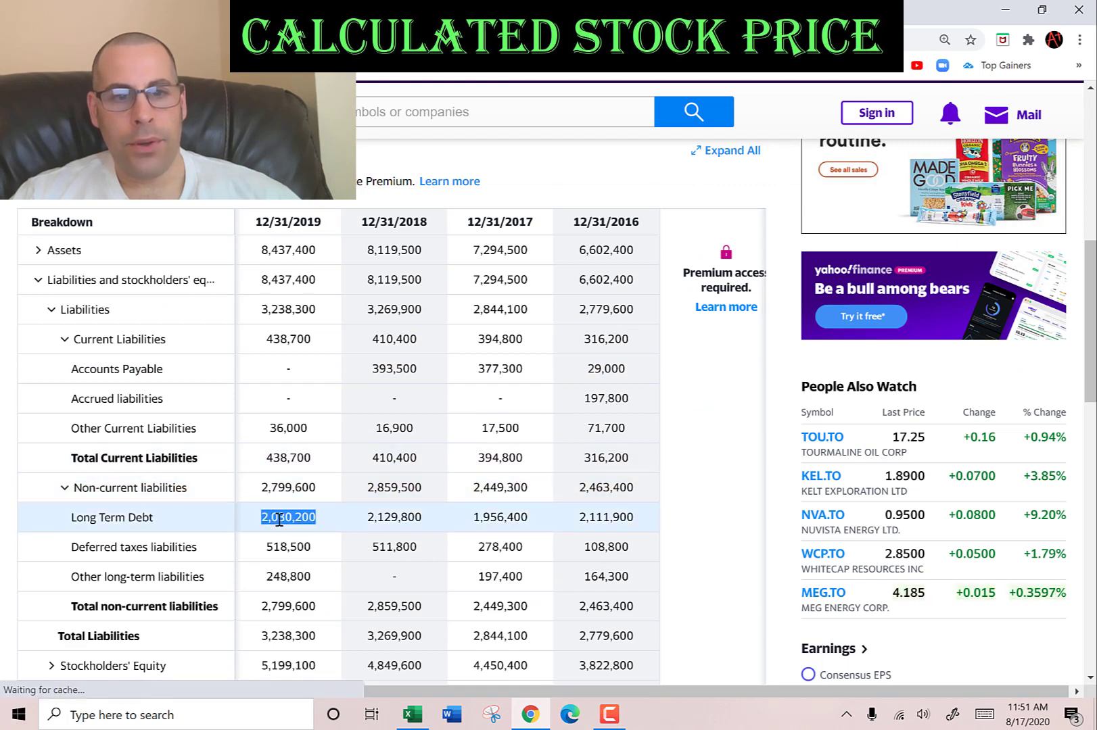
pyautogui.hotkey('ctrl', 'c')
pyautogui.hotkey('alt', 'Tab')
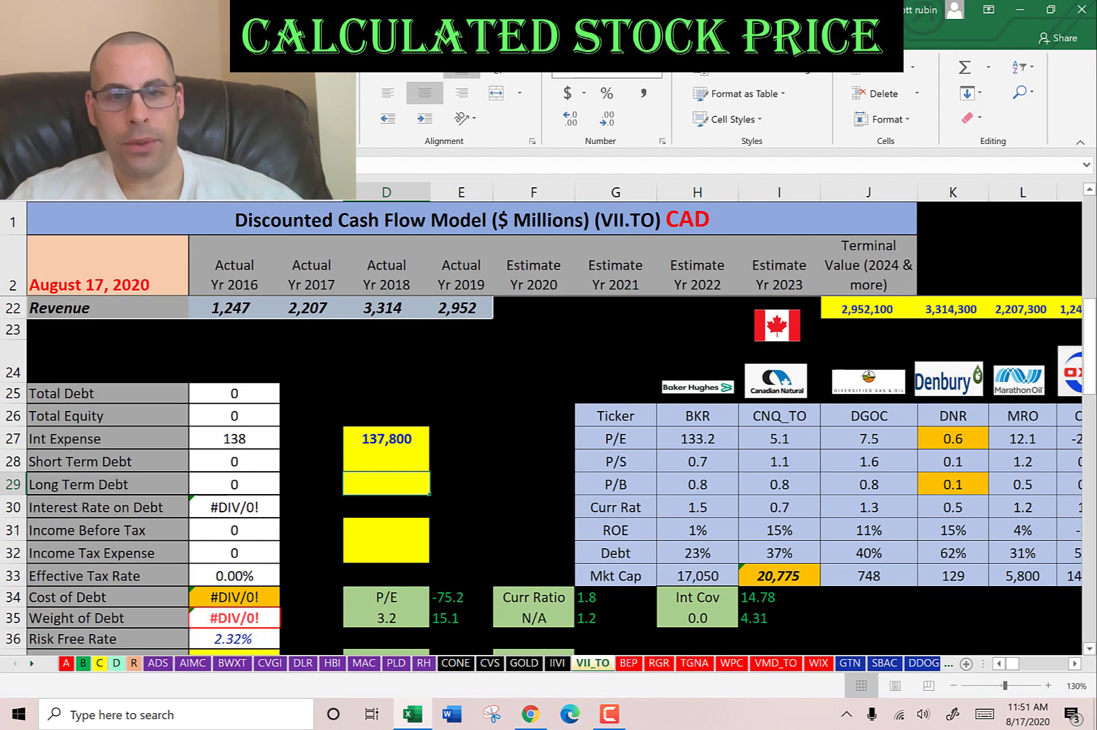
pyautogui.hotkey('ctrl', 'v')
pyautogui.press('Return')
pyautogui.hotkey('alt', 'Tab')
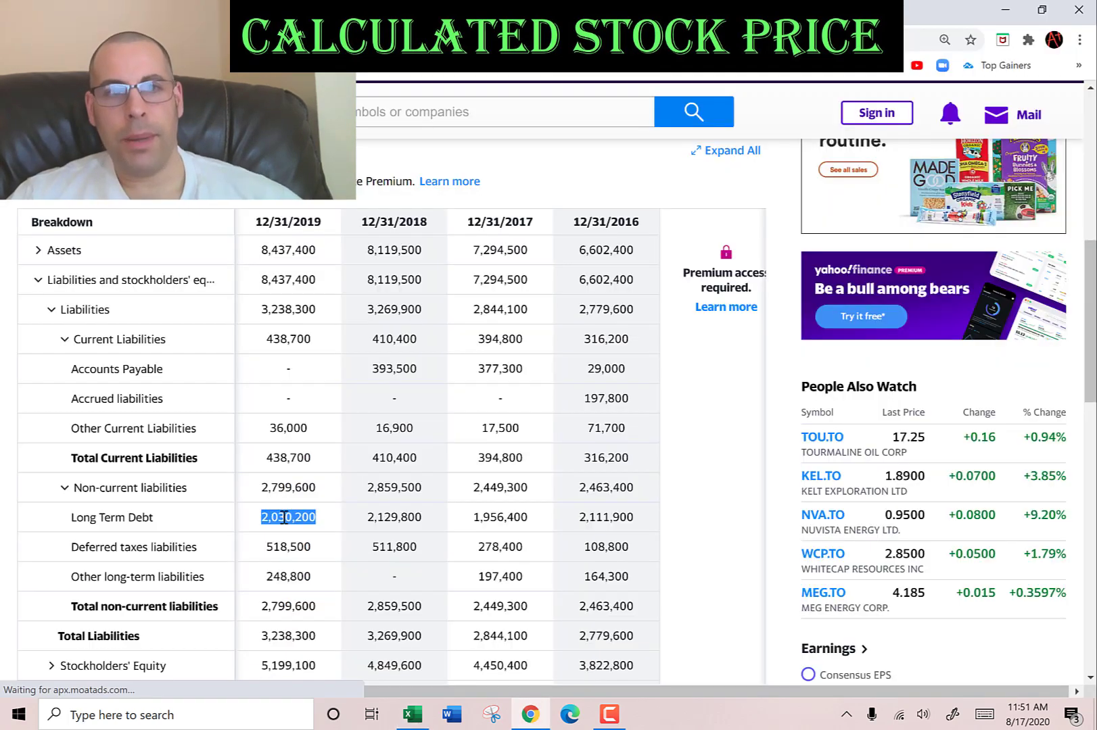
# Paste the 2018 income before tax 672,900 from the income statement into D31
pyautogui.scroll(2, 143, 234)
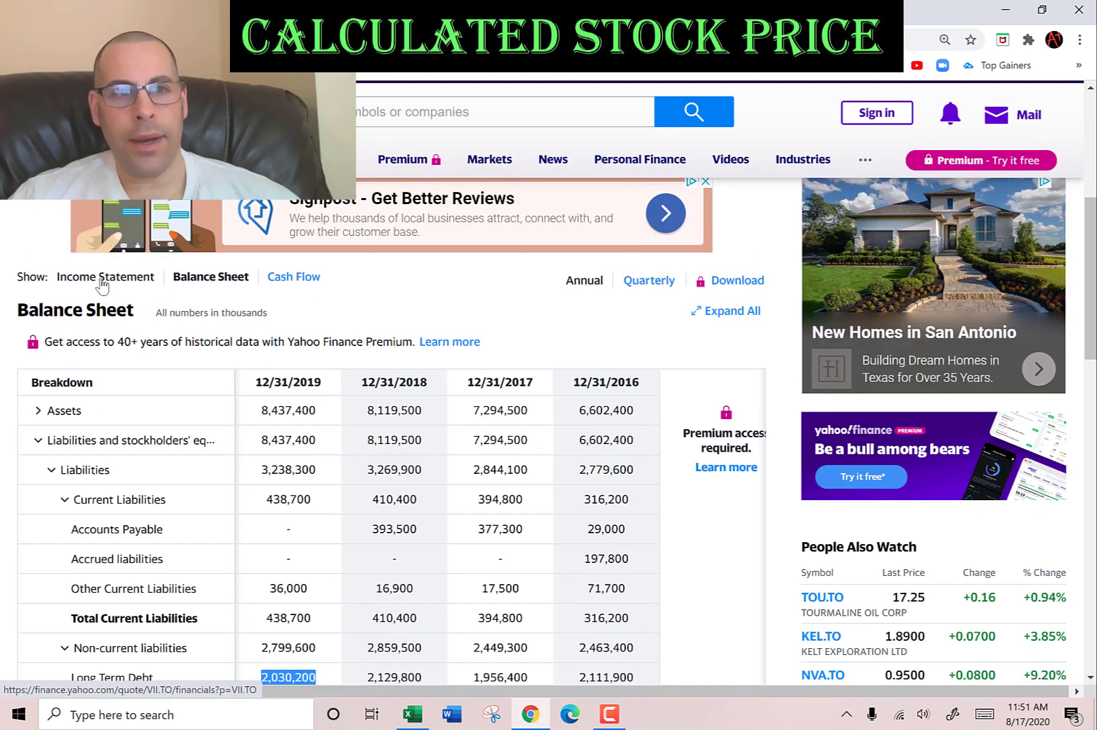
pyautogui.click(105, 277)
pyautogui.scroll(-4, 392, 361)
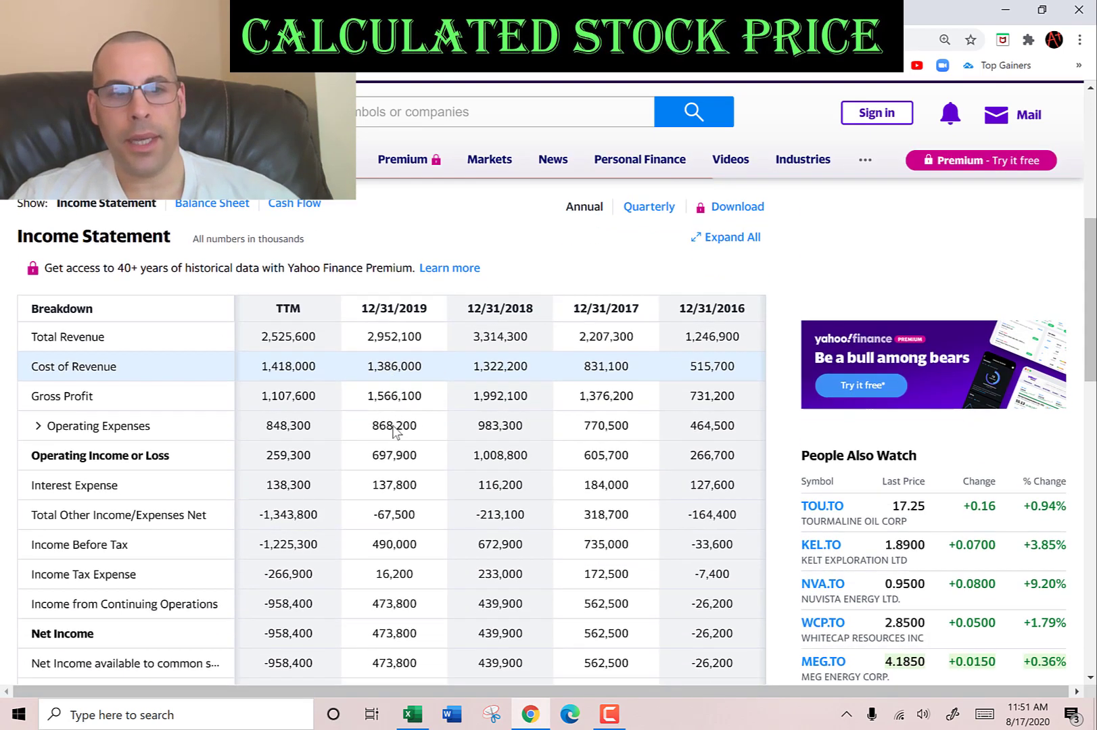
pyautogui.doubleClick(500, 377)
pyautogui.hotkey('alt', 'Tab')
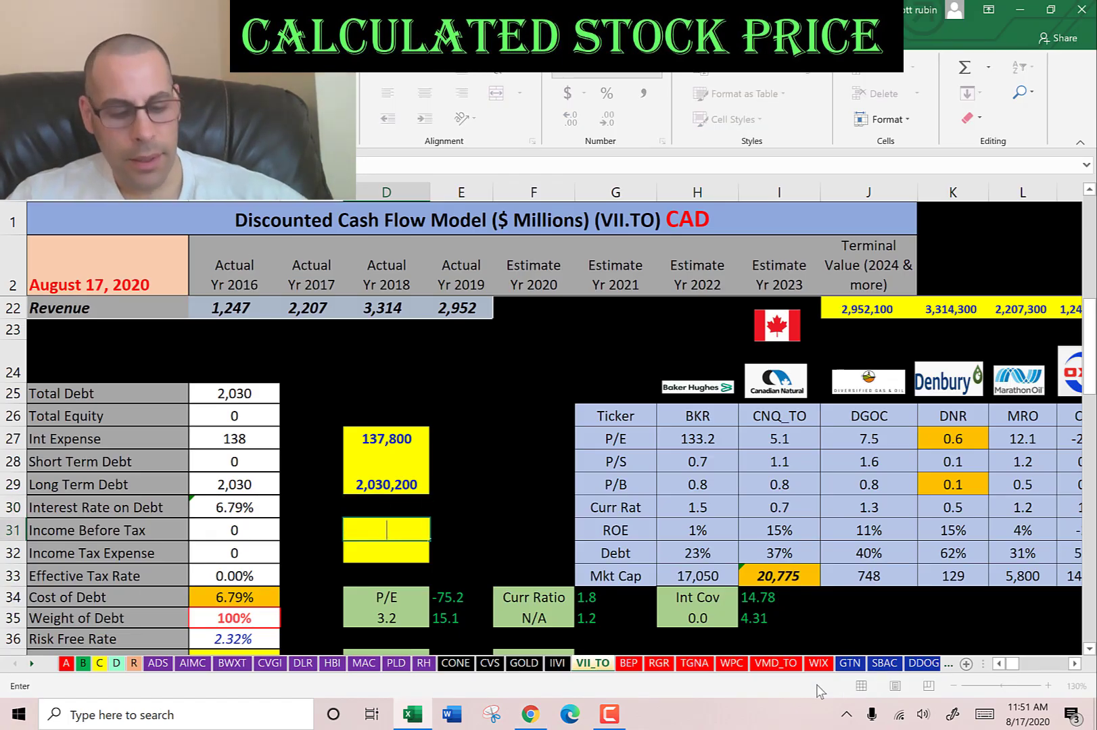
pyautogui.hotkey('ctrl', 'v')
pyautogui.hotkey('alt', 'Tab')
# Paste income tax expense 233,000 into D32, giving a 34.63% effective tax rate
pyautogui.scroll(-1, 818, 689)
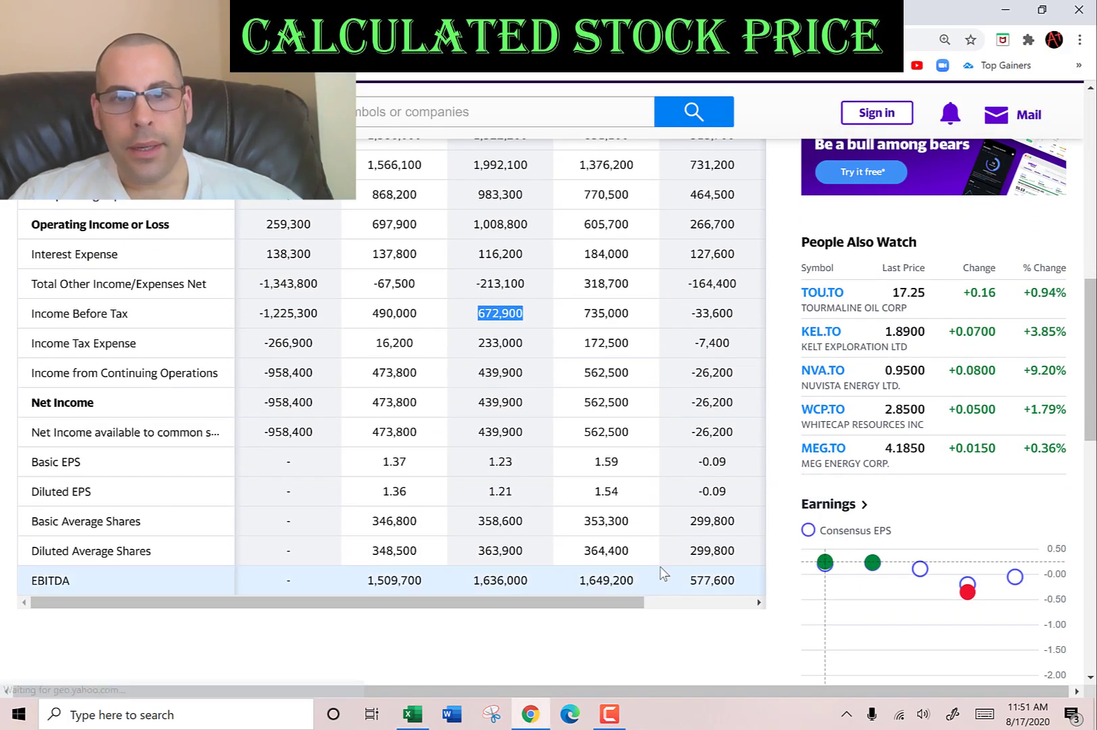
pyautogui.doubleClick(493, 343)
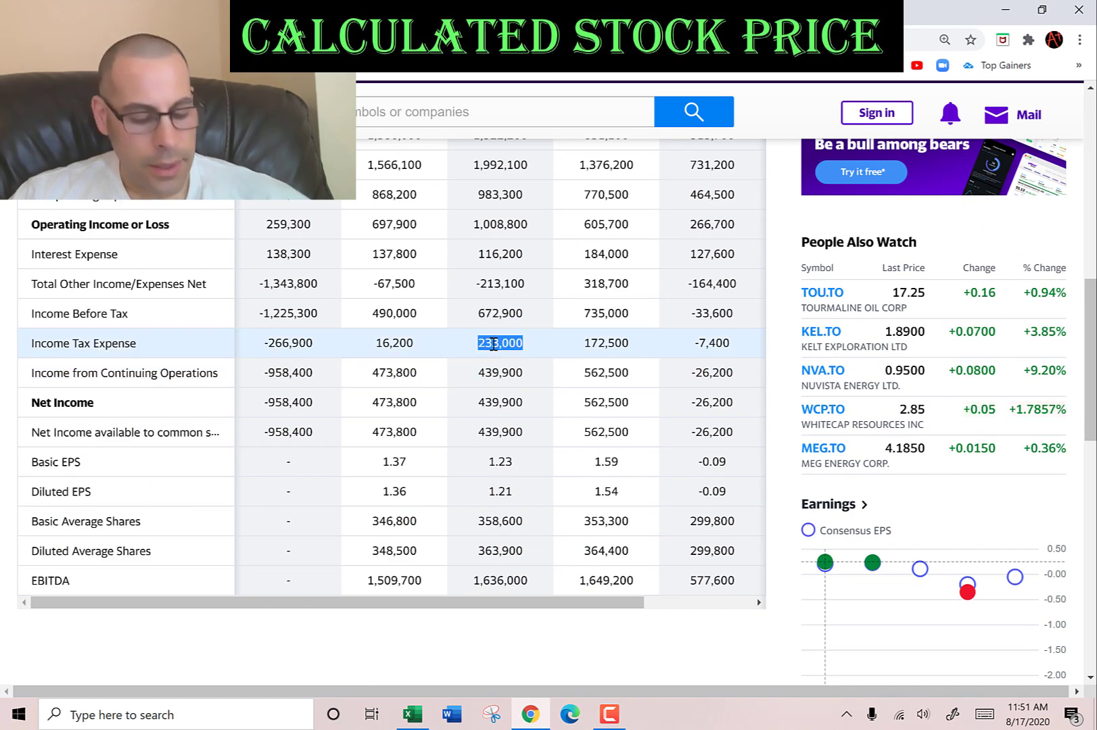
pyautogui.hotkey('ctrl', 'c')
pyautogui.hotkey('alt', 'Tab')
pyautogui.hotkey('ctrl', 'v')
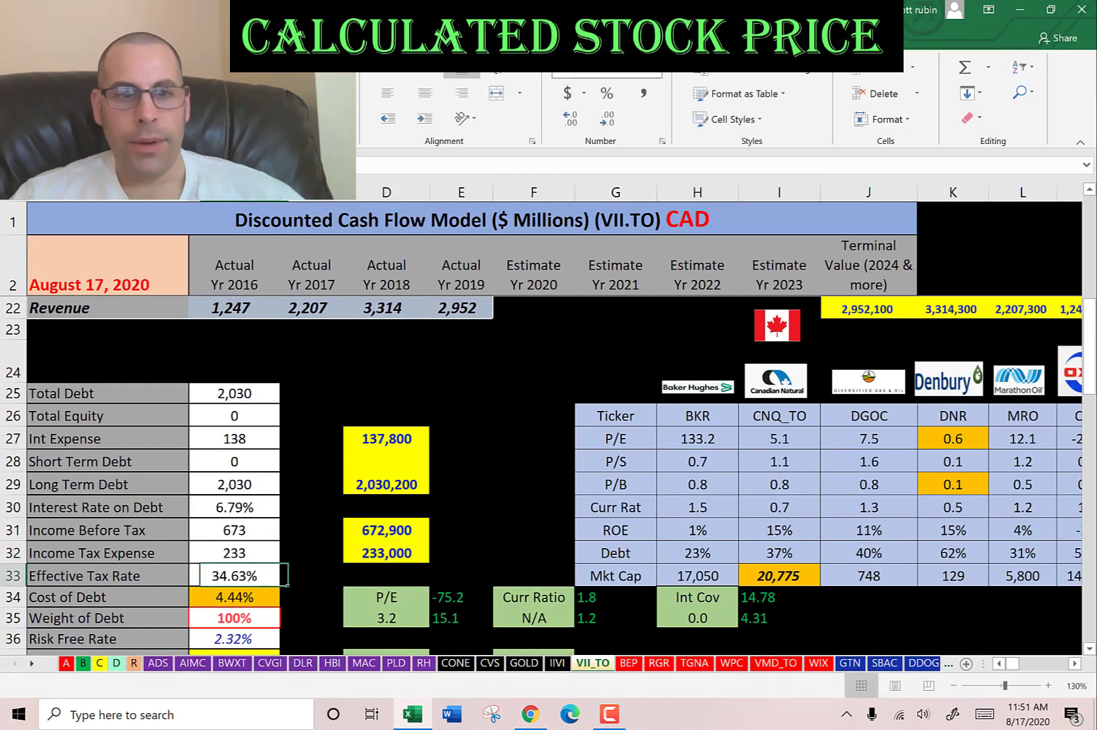
pyautogui.press('Down')
pyautogui.press('Down')
pyautogui.press('Down')
pyautogui.press('Down')
pyautogui.press('Down')
pyautogui.press('Down')
pyautogui.press('Down')
pyautogui.press('Down')
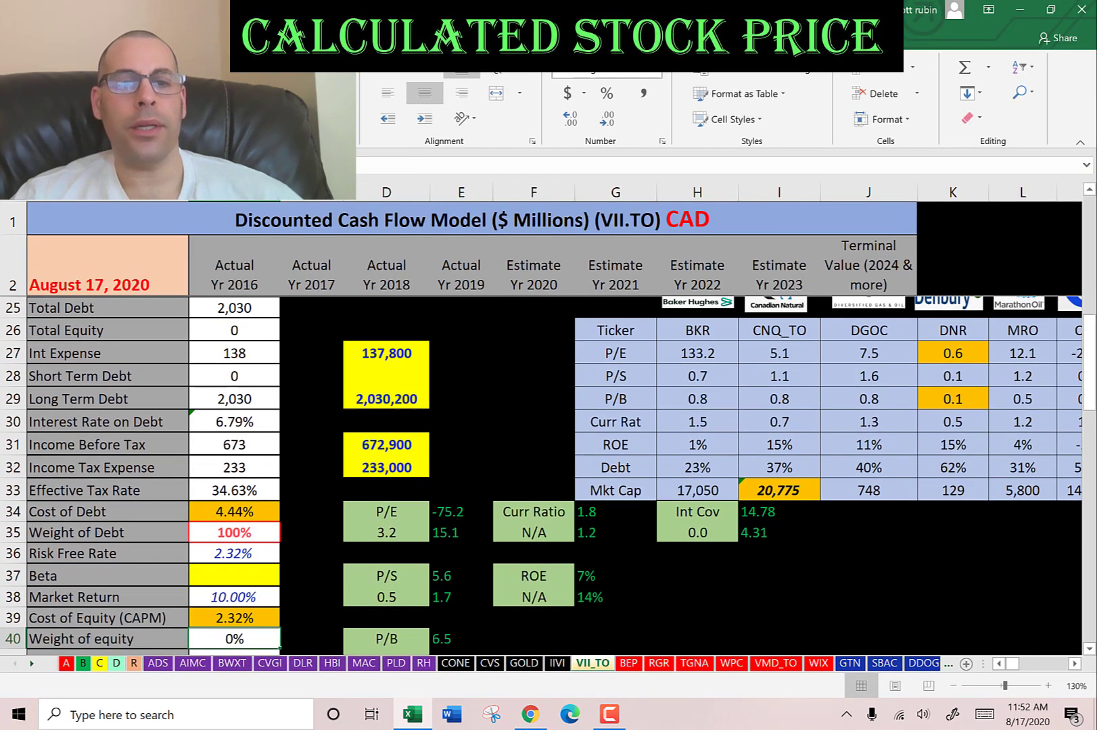
pyautogui.press('Up')
pyautogui.press('Up')
pyautogui.press('Up')
pyautogui.press('Up')
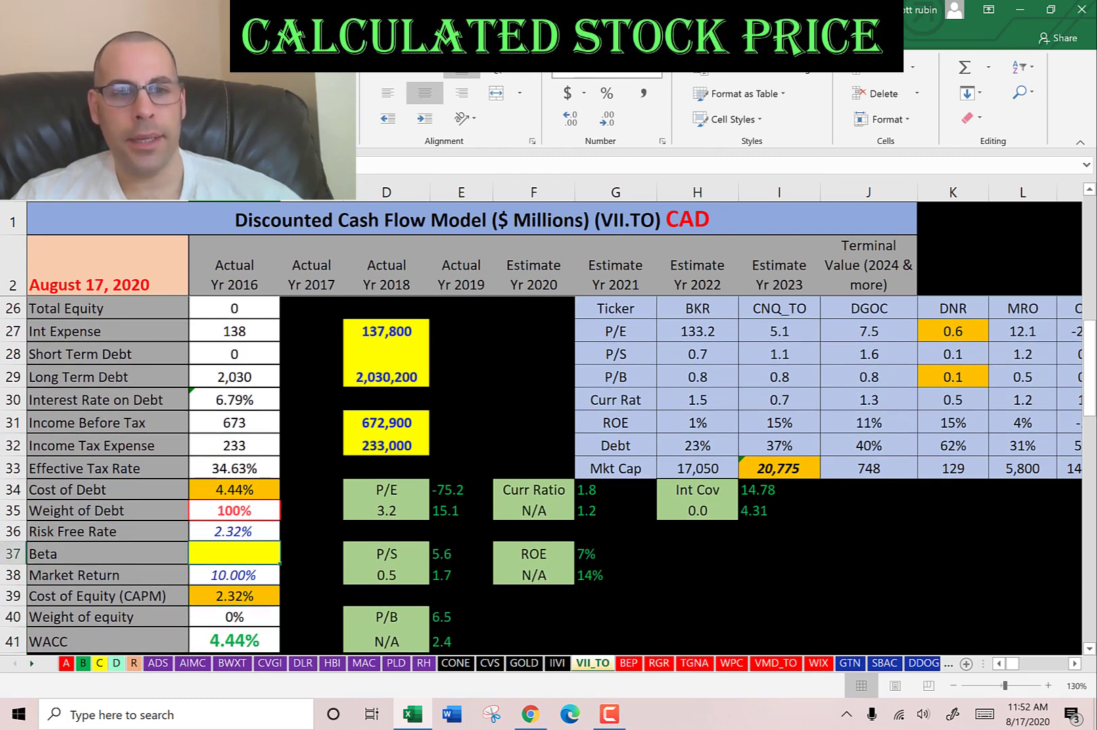
pyautogui.hotkey('alt', 'Tab')
pyautogui.scroll(3, 79, 290)
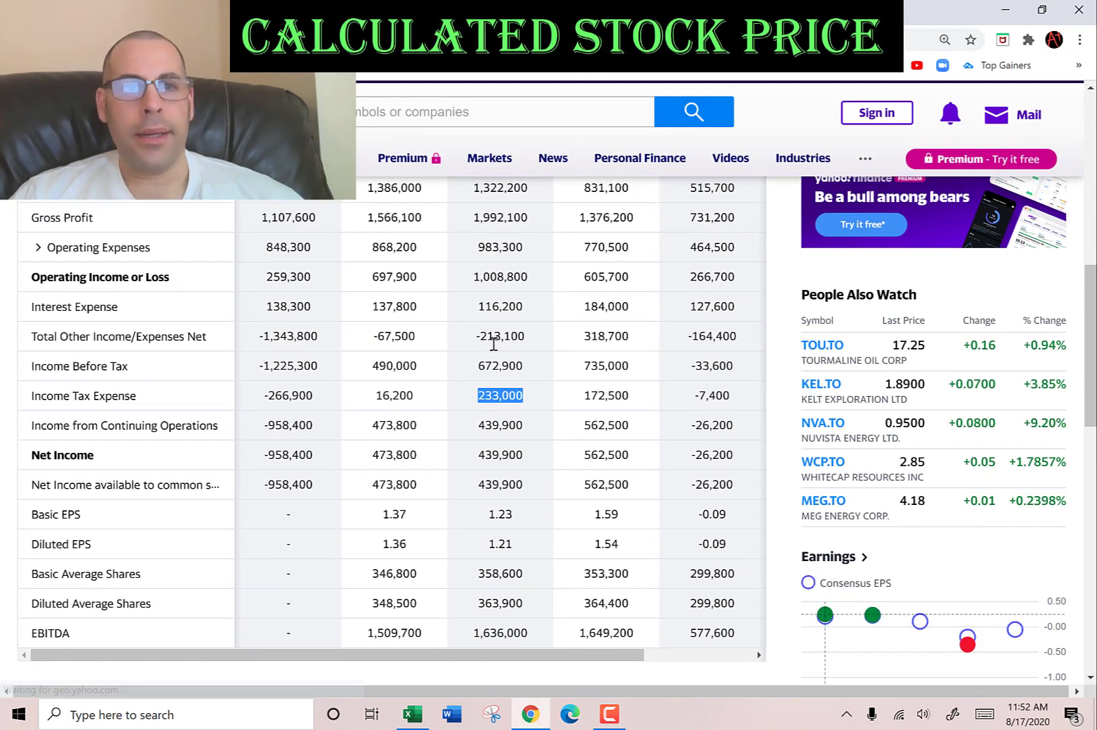
pyautogui.scroll(3, 80, 289)
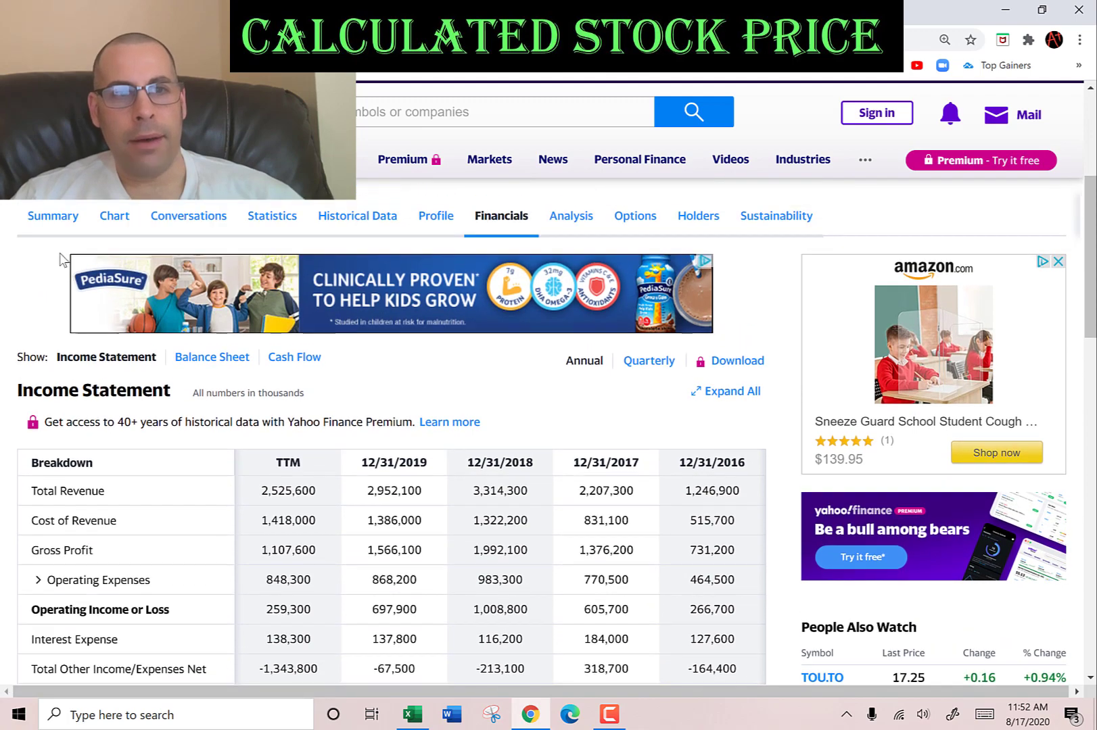
# Enter the Beta (5Y Monthly) value 3.23 into B37, lifting cost of equity to 27.13%
pyautogui.click(54, 230)
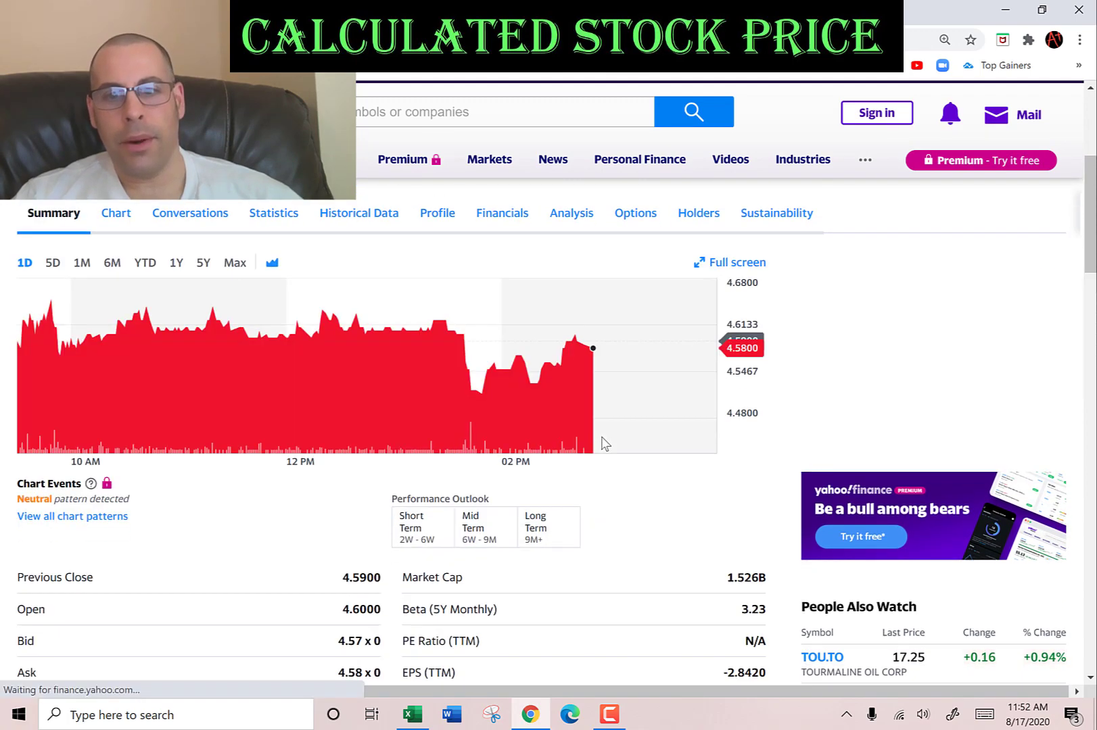
pyautogui.scroll(-2, 600, 441)
pyautogui.scroll(-1, 648, 423)
pyautogui.doubleClick(754, 382)
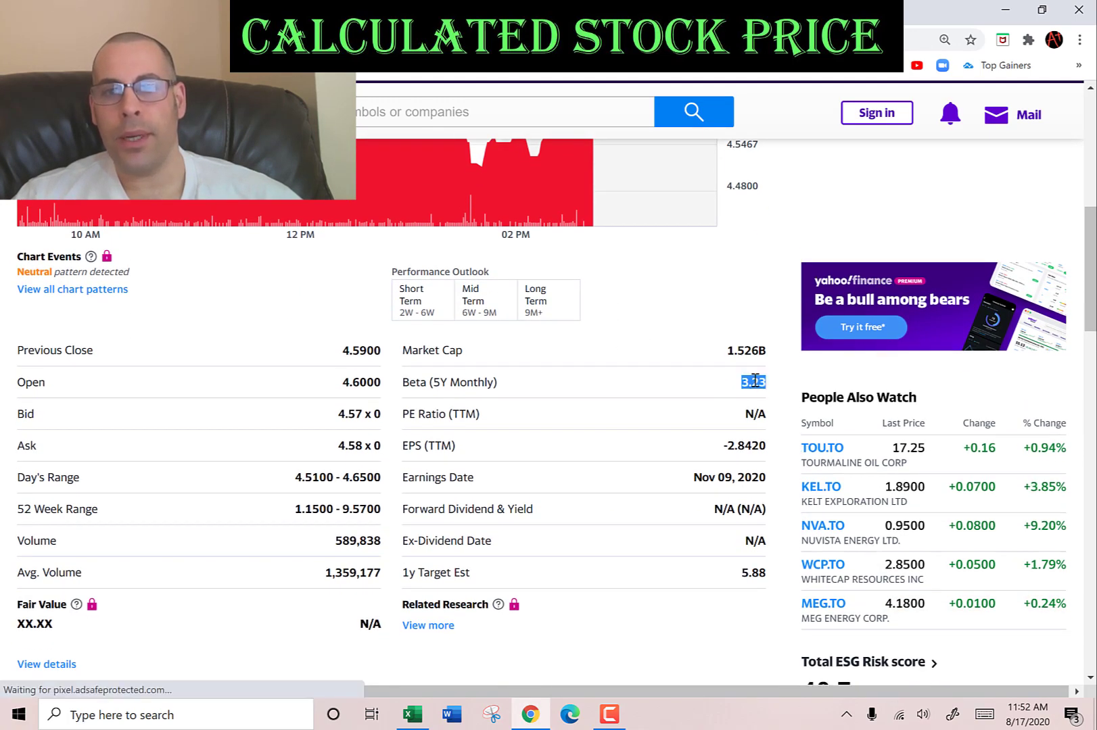
pyautogui.hotkey('alt', 'Tab')
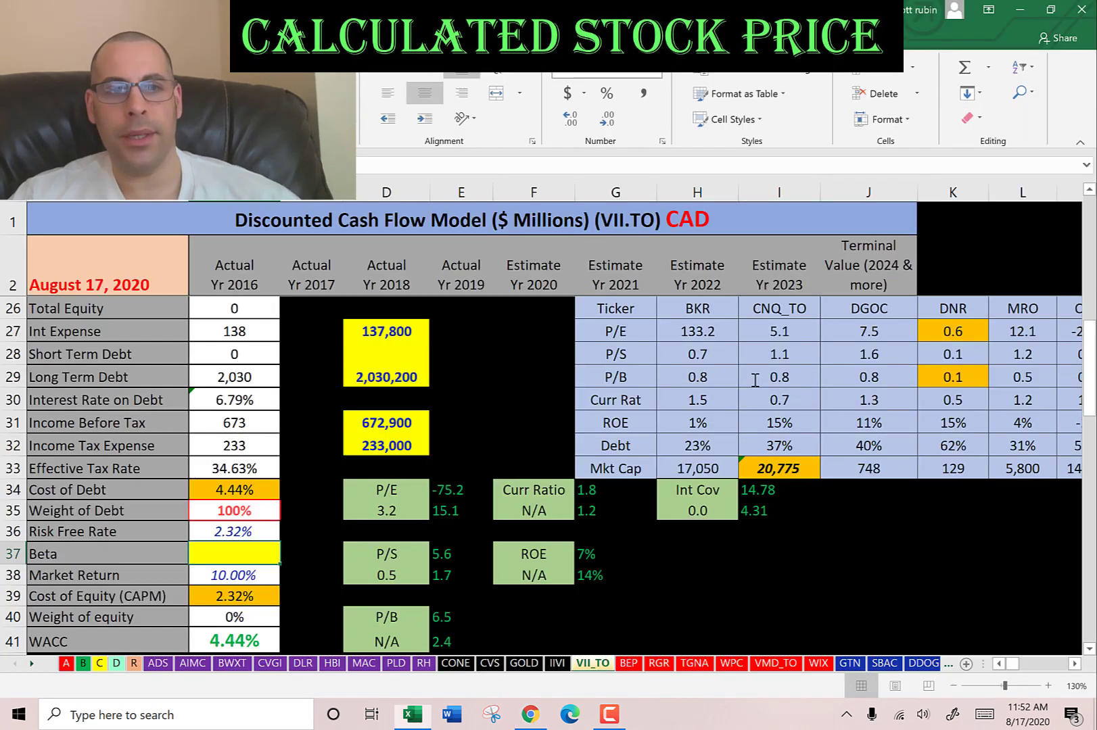
pyautogui.press('Return')
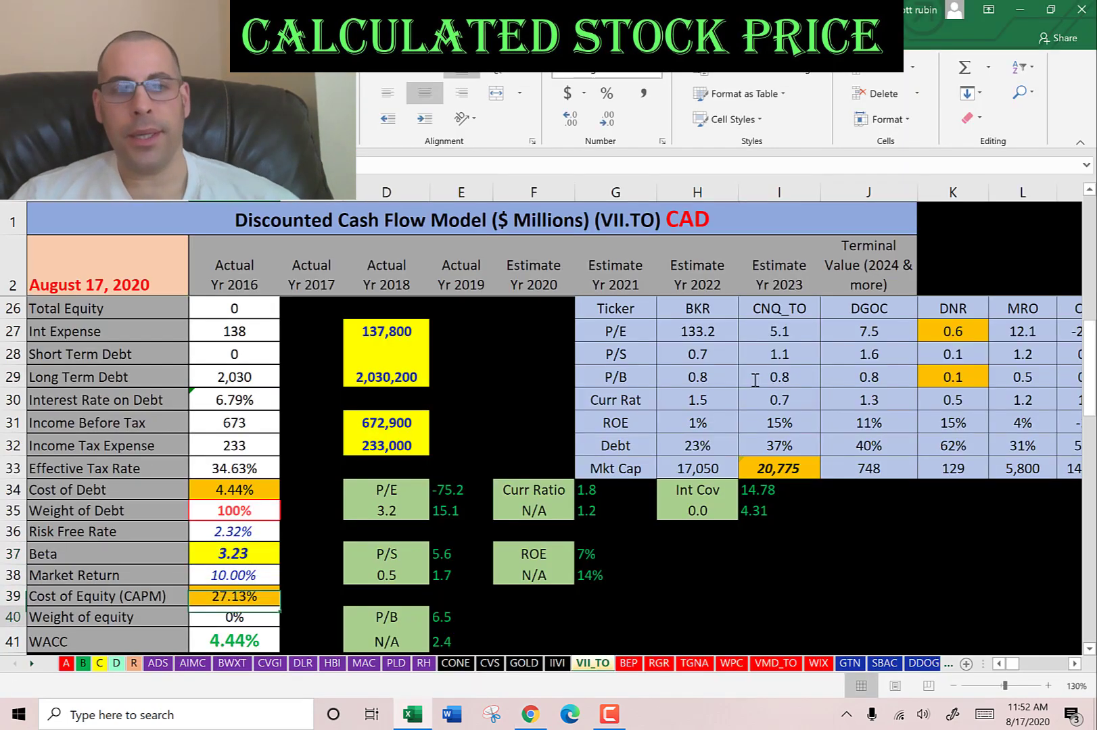
pyautogui.press('Down')
pyautogui.press('Down')
pyautogui.press('Down')
pyautogui.scroll(-2, 380, 348)
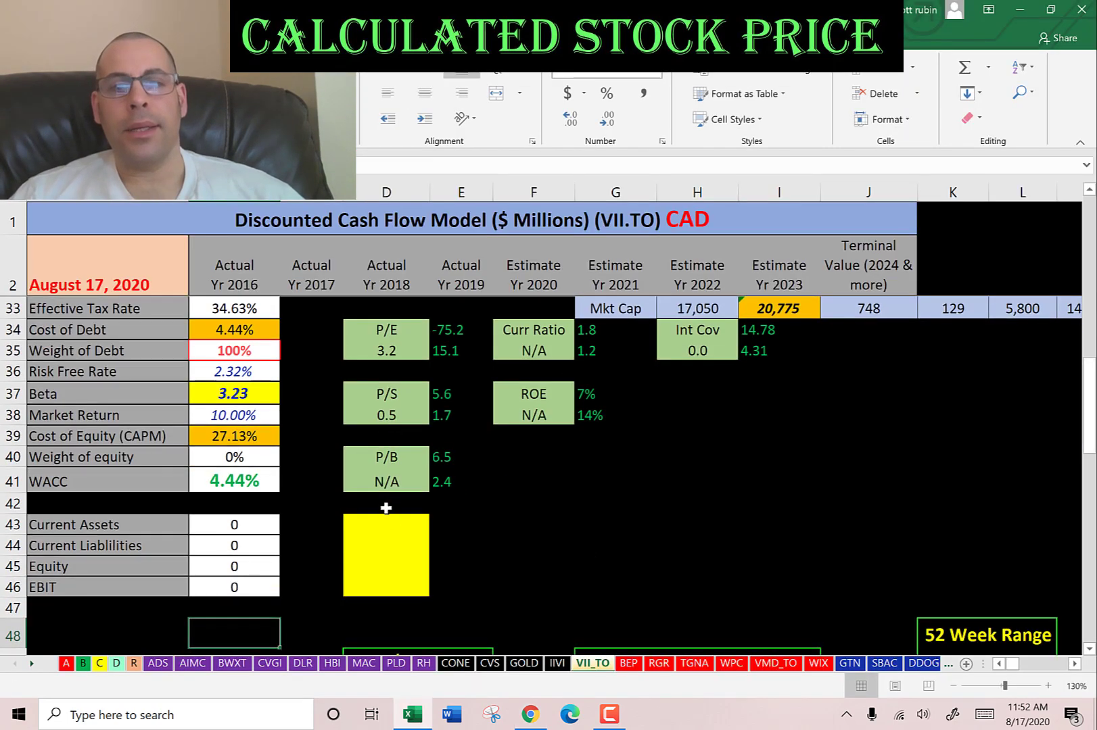
pyautogui.click(388, 518)
pyautogui.hotkey('alt', 'Tab')
pyautogui.scroll(4, 390, 517)
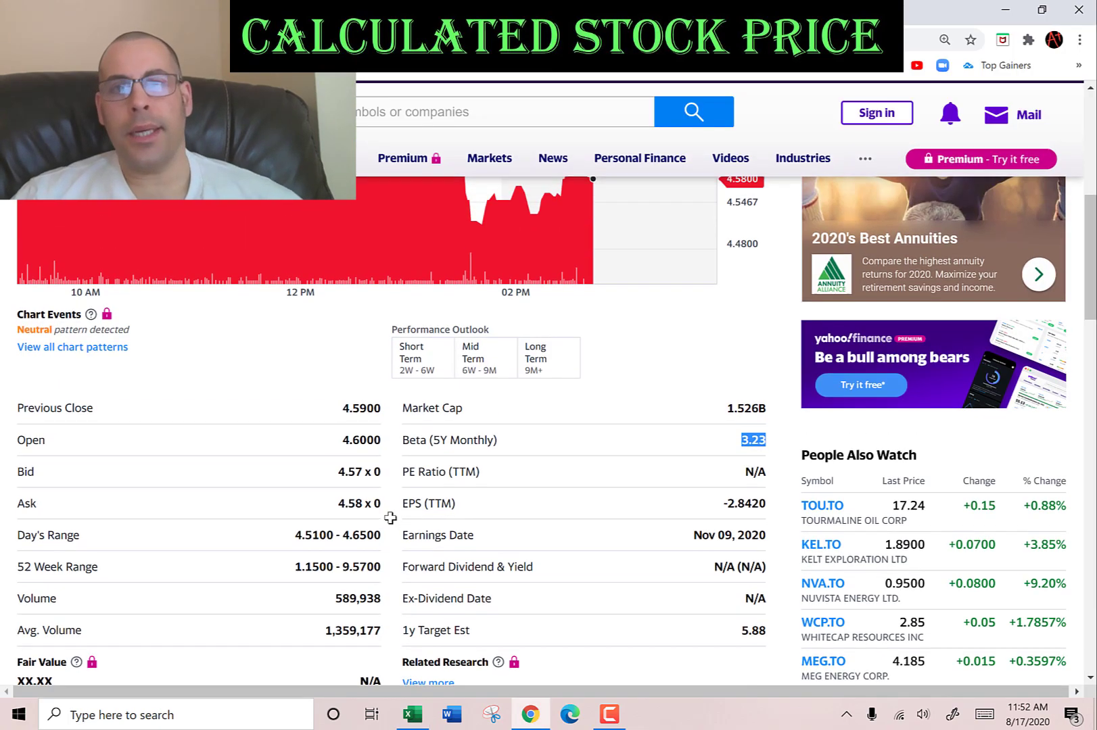
pyautogui.scroll(1, 551, 330)
# Paste 2019 current assets 378,400 from Yahoo's balance sheet into the DCF sheet
pyautogui.click(498, 313)
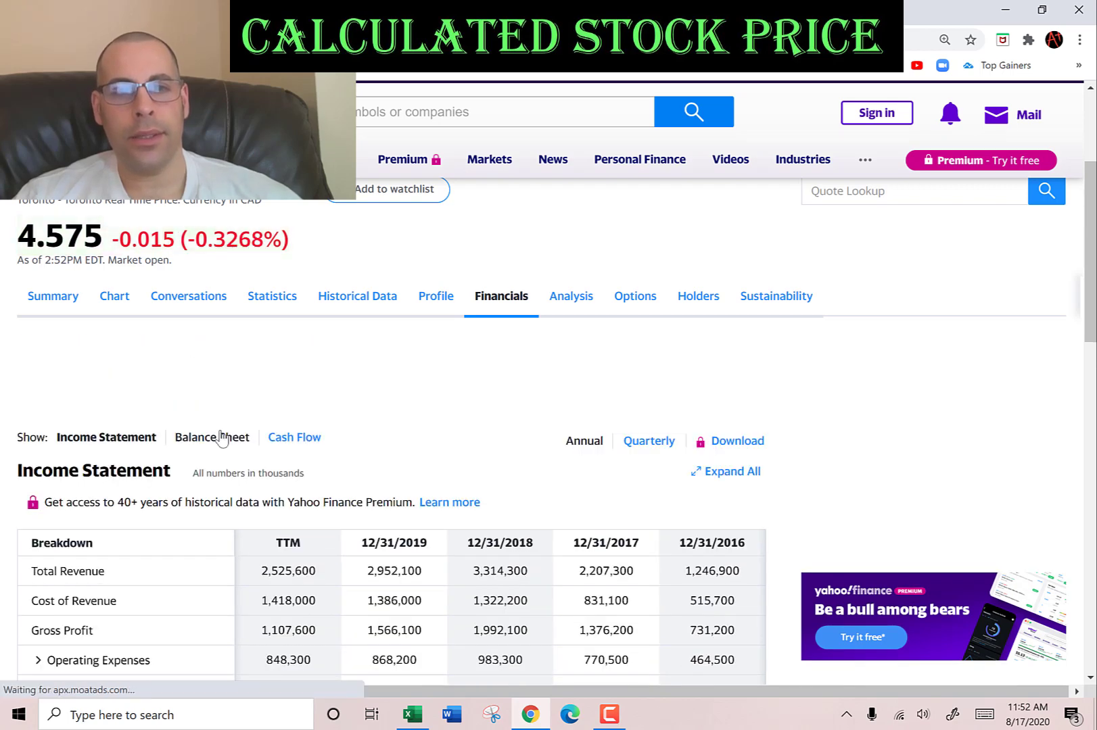
pyautogui.click(177, 436)
pyautogui.doubleClick(288, 601)
pyautogui.scroll(-4, 325, 556)
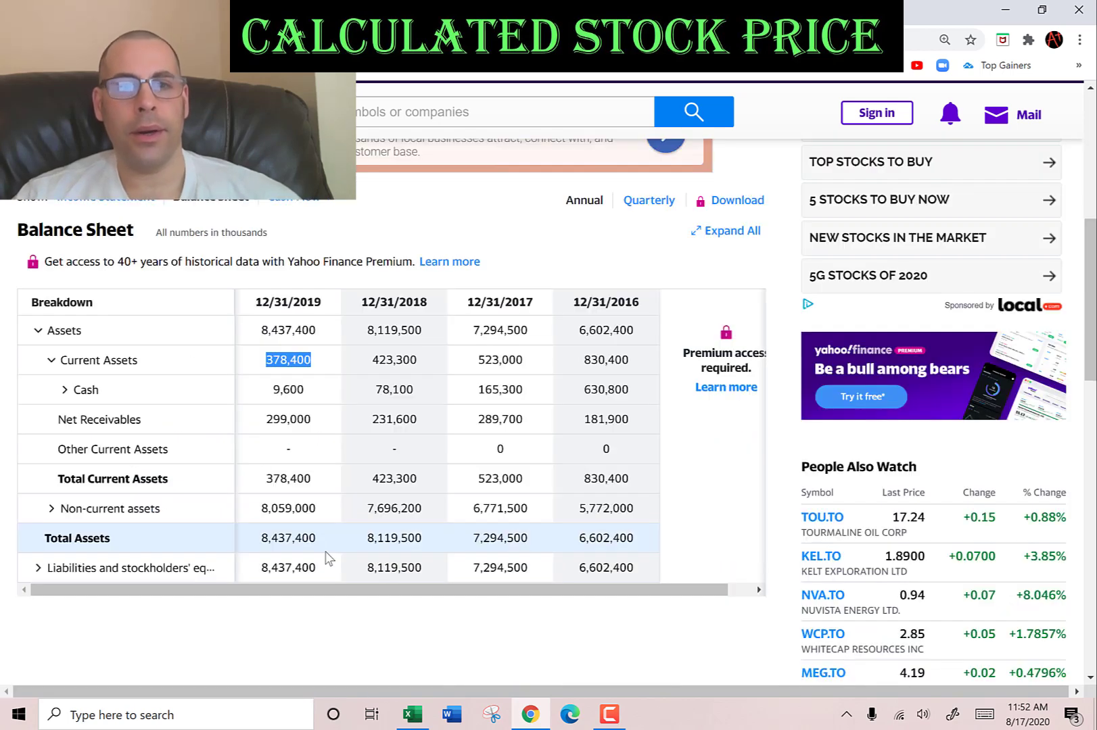
pyautogui.hotkey('ctrl', 'c')
pyautogui.hotkey('alt', 'Tab')
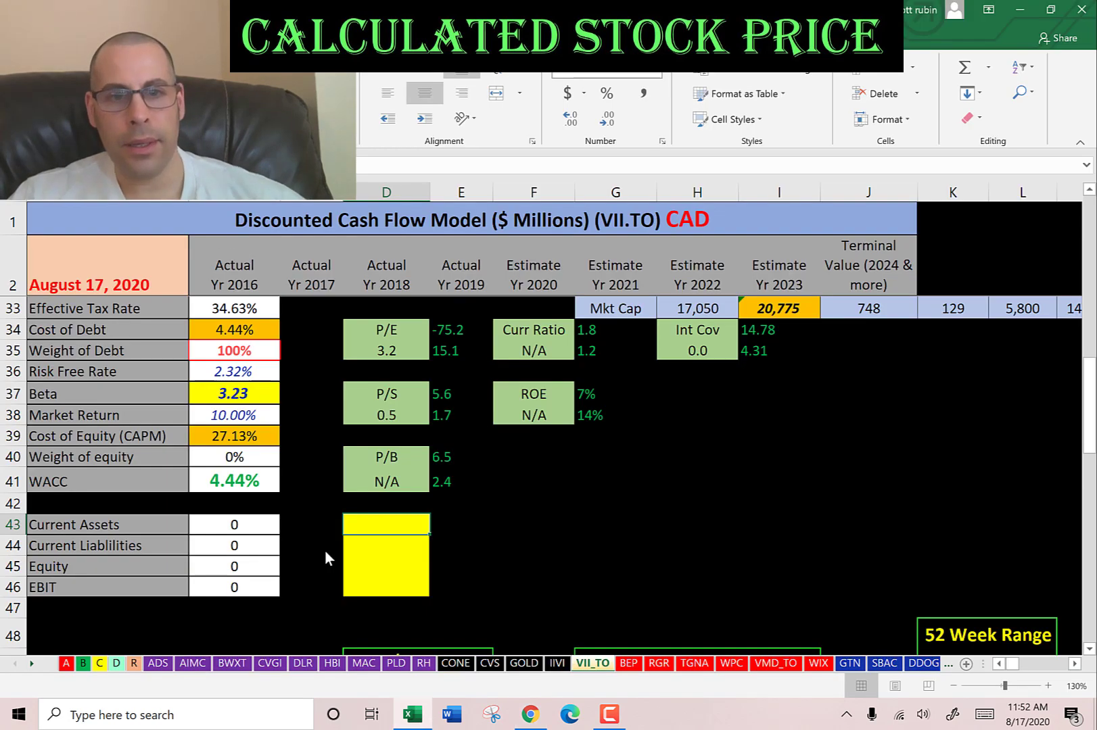
pyautogui.hotkey('ctrl', 'v')
pyautogui.hotkey('alt', 'Tab')
# Paste 2019 current liabilities 438,700 into the DCF sheet
pyautogui.scroll(-1, 325, 558)
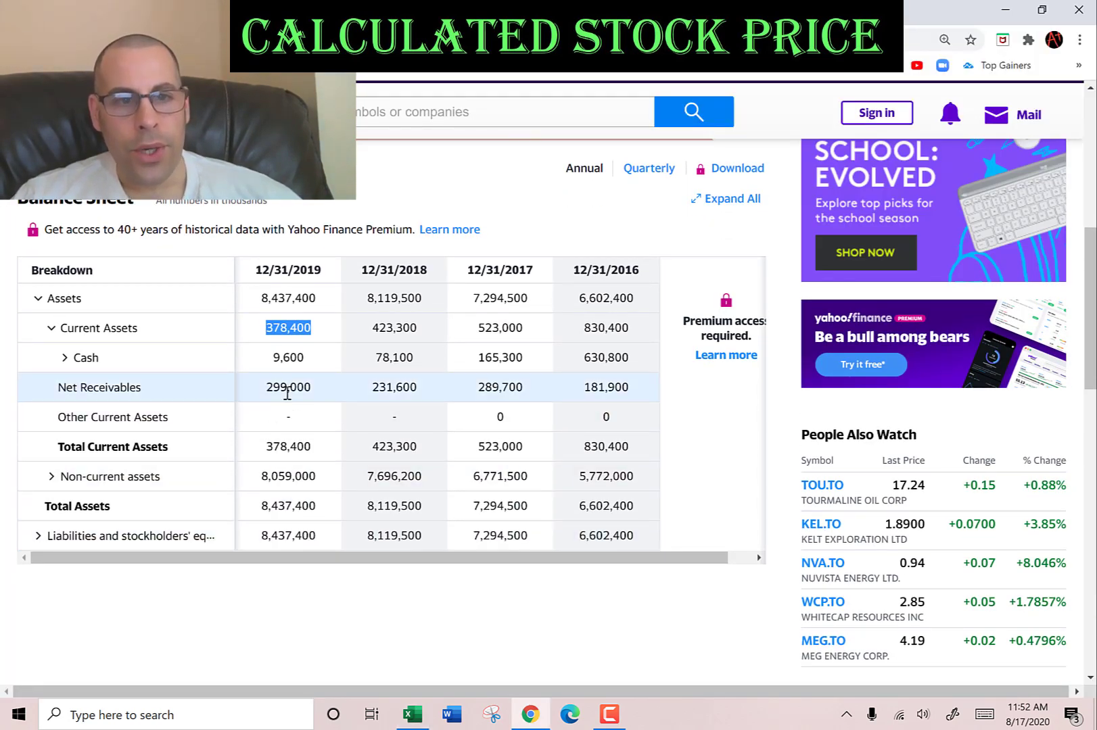
pyautogui.scroll(-3, 56, 358)
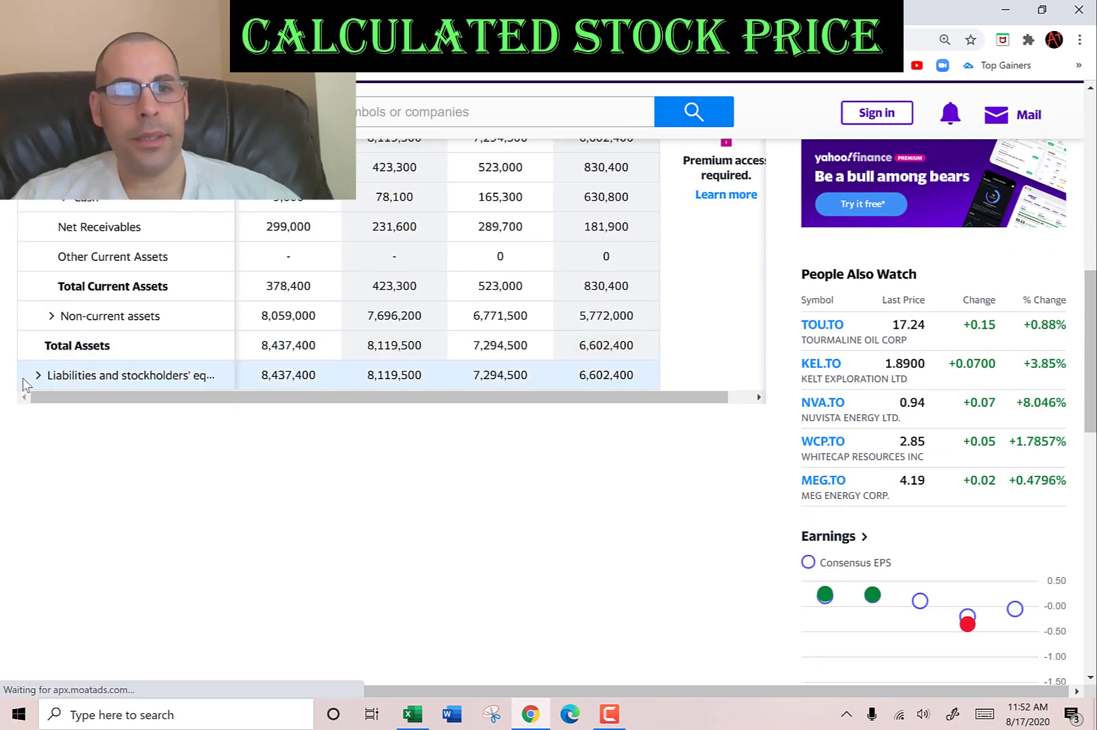
pyautogui.click(39, 378)
pyautogui.click(51, 405)
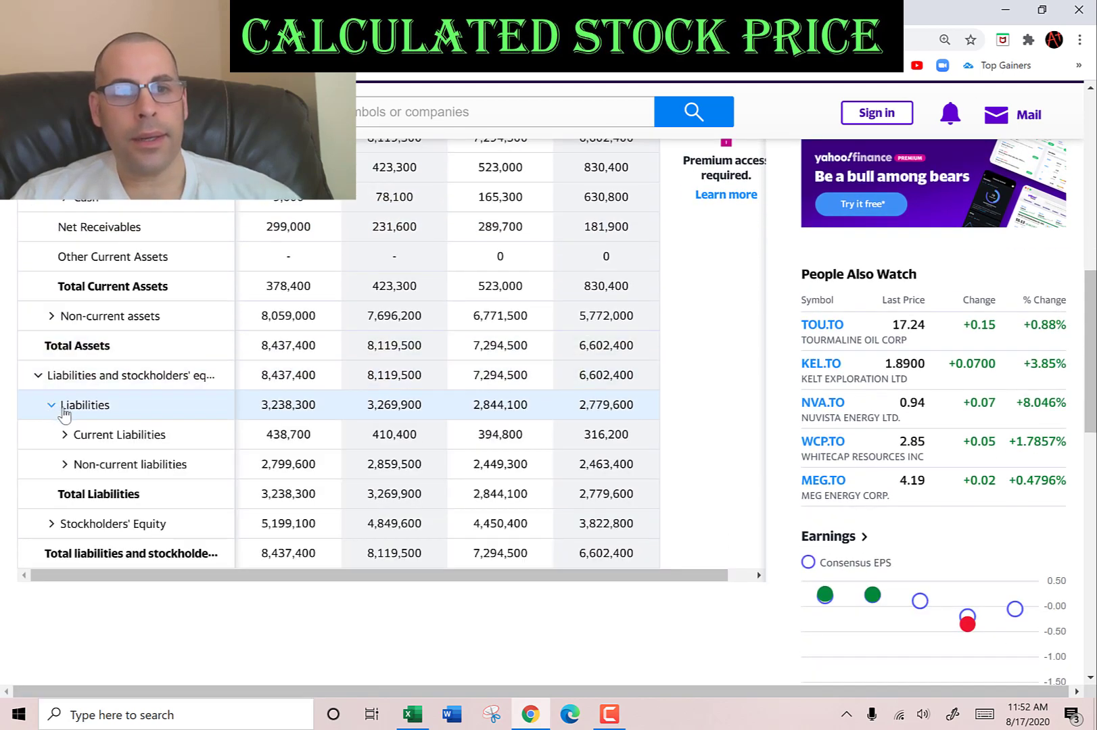
pyautogui.doubleClick(292, 432)
pyautogui.hotkey('ctrl', 'c')
pyautogui.hotkey('alt', 'Tab')
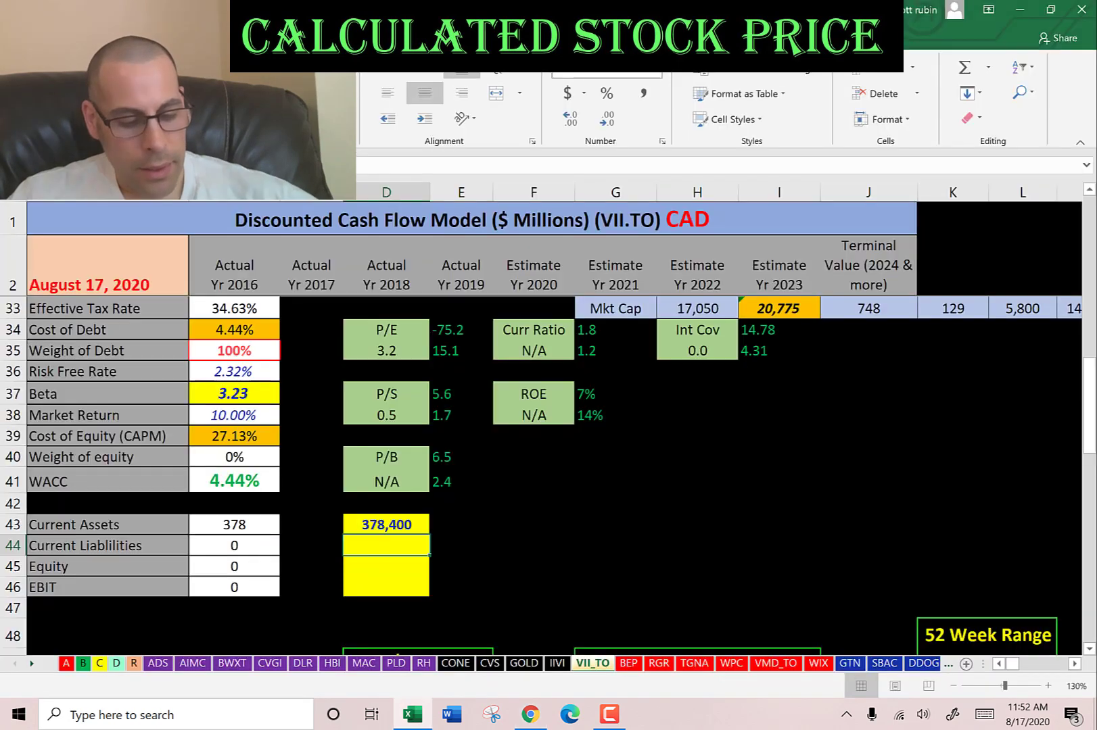
pyautogui.hotkey('ctrl', 'v')
pyautogui.hotkey('alt', 'Tab')
# Paste 2019 stockholders' equity 5,199,100 as the model's equity
pyautogui.click(64, 435)
pyautogui.scroll(-3, 287, 375)
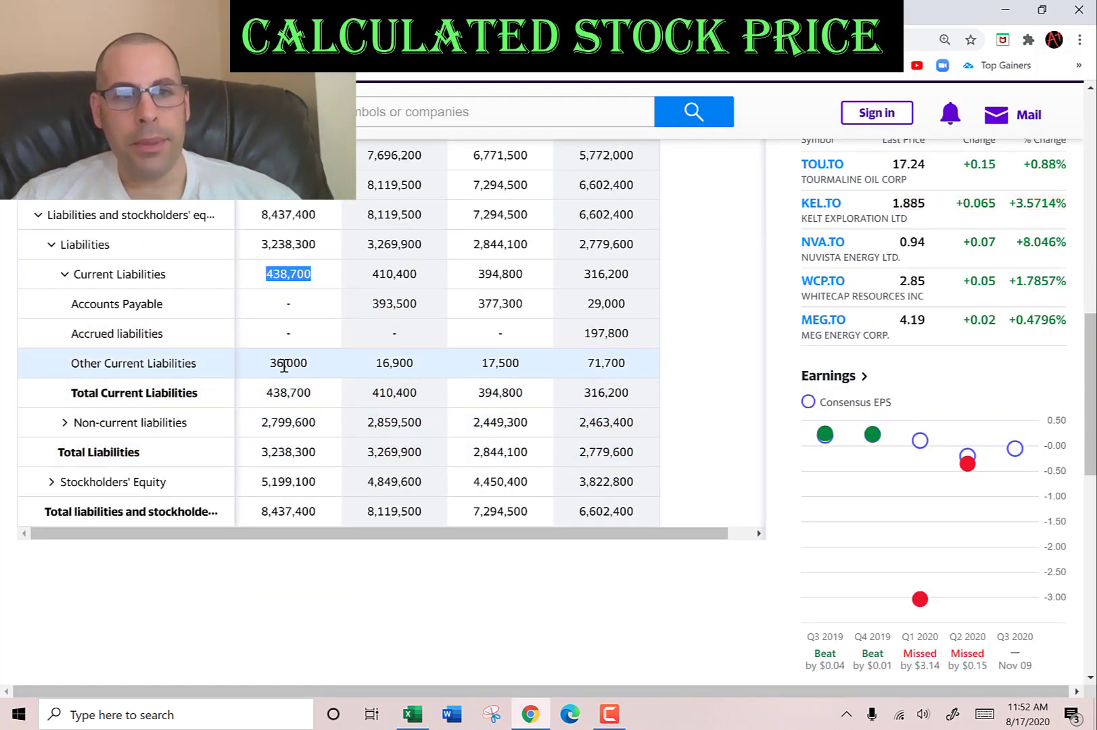
pyautogui.click(51, 481)
pyautogui.scroll(-3, 202, 388)
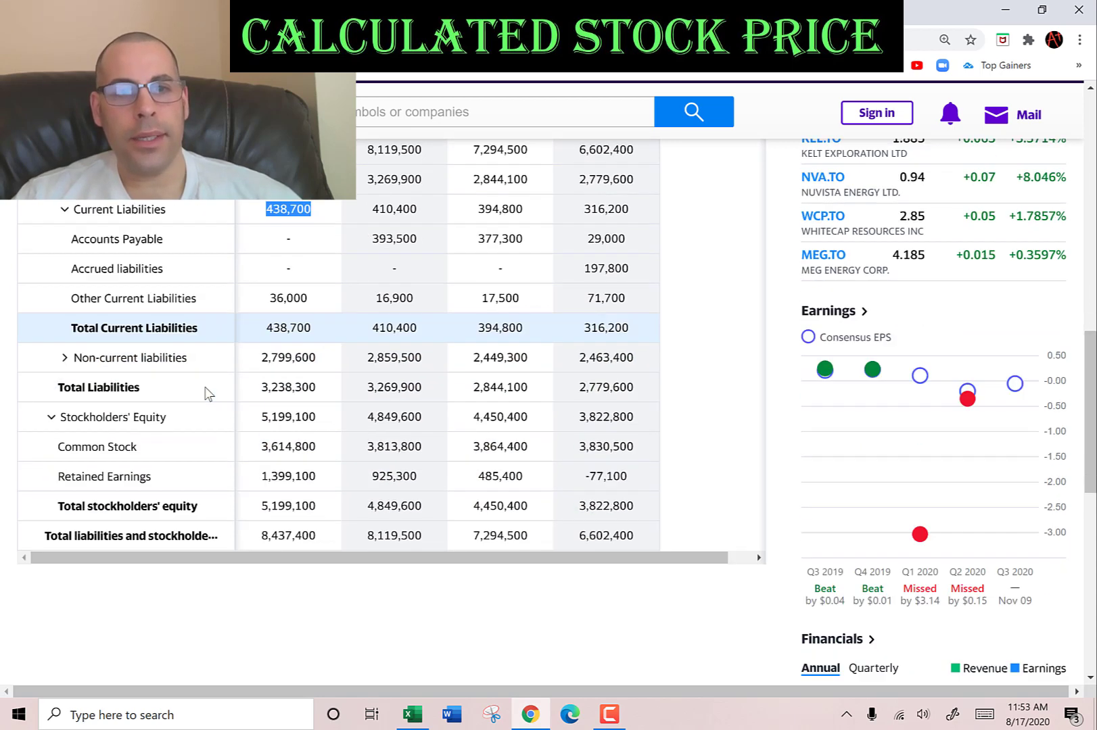
pyautogui.doubleClick(280, 322)
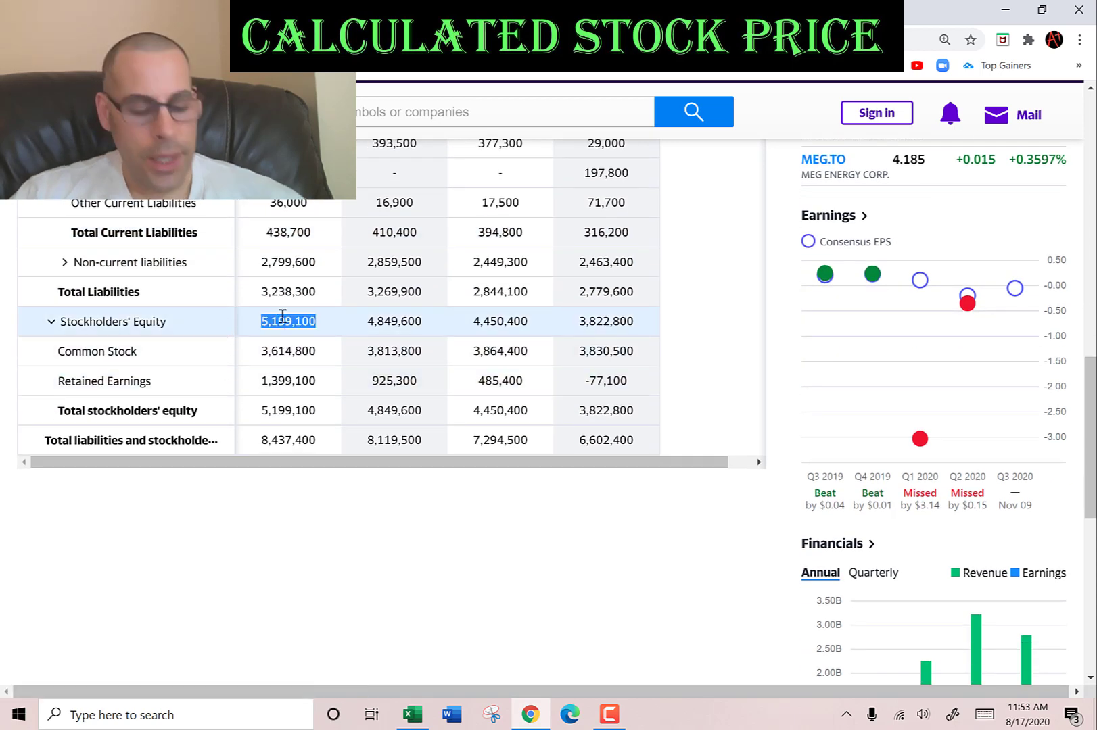
pyautogui.hotkey('alt', 'Tab')
pyautogui.hotkey('ctrl', 'v')
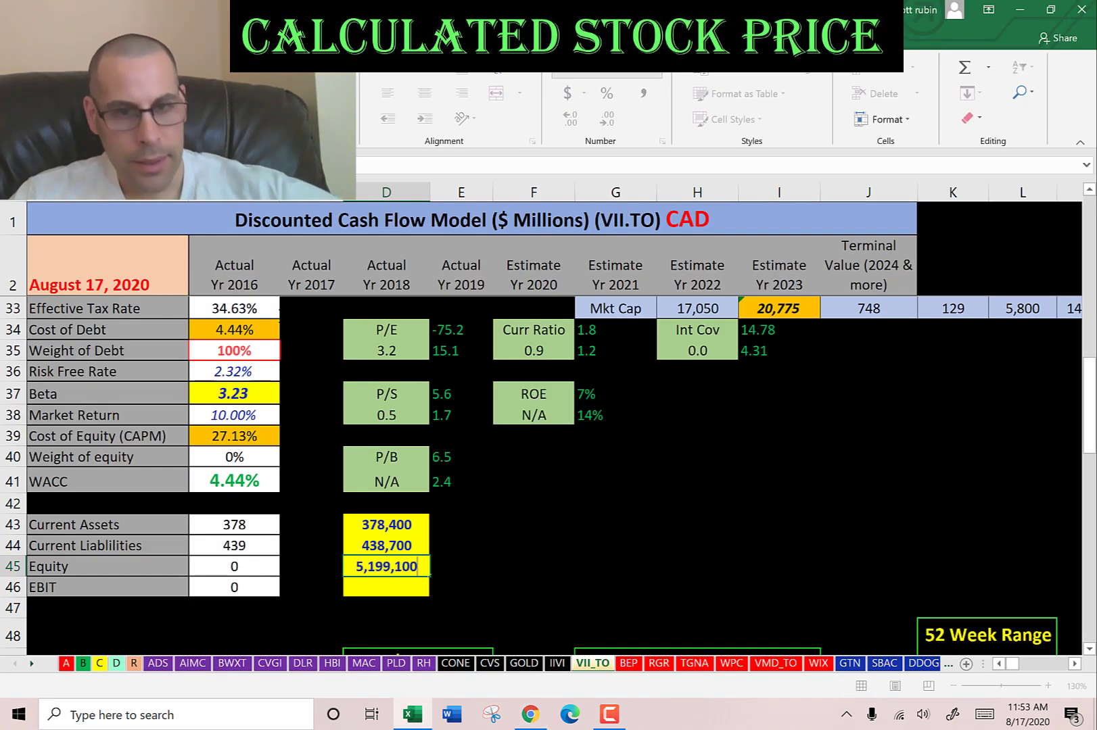
pyautogui.hotkey('alt', 'Tab')
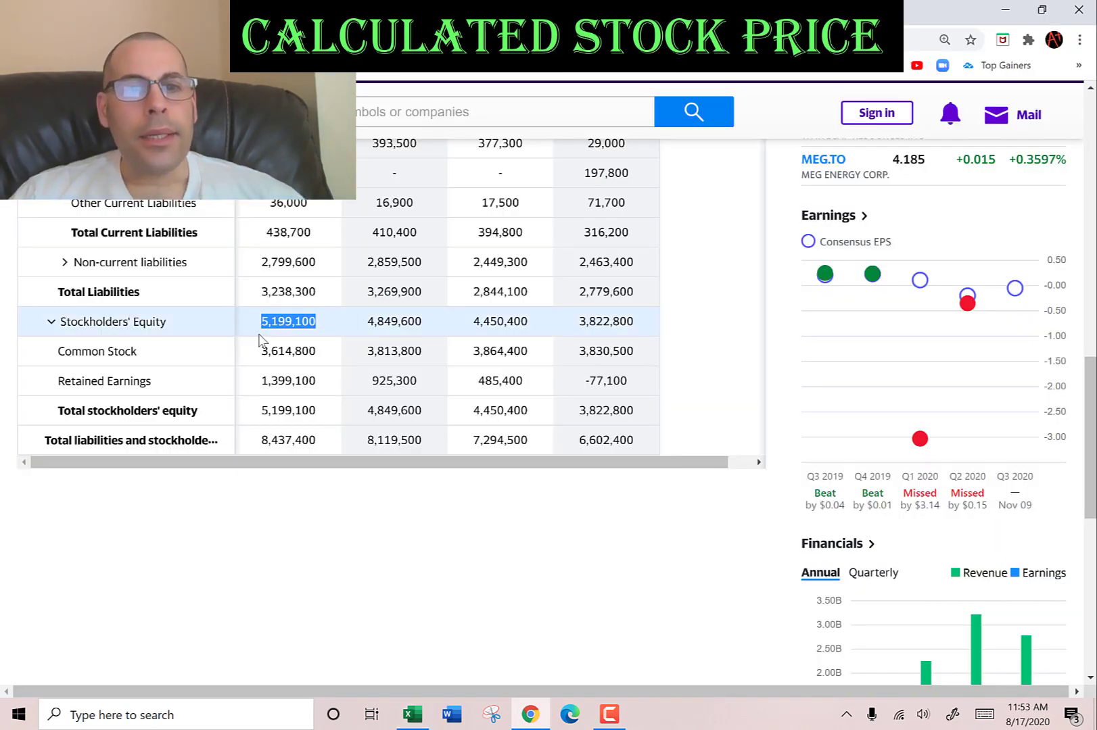
# Check retained earnings 1,399,100 and the 2019 operating income 697,900, then return to Excel
pyautogui.doubleClick(288, 351)
pyautogui.click(301, 381)
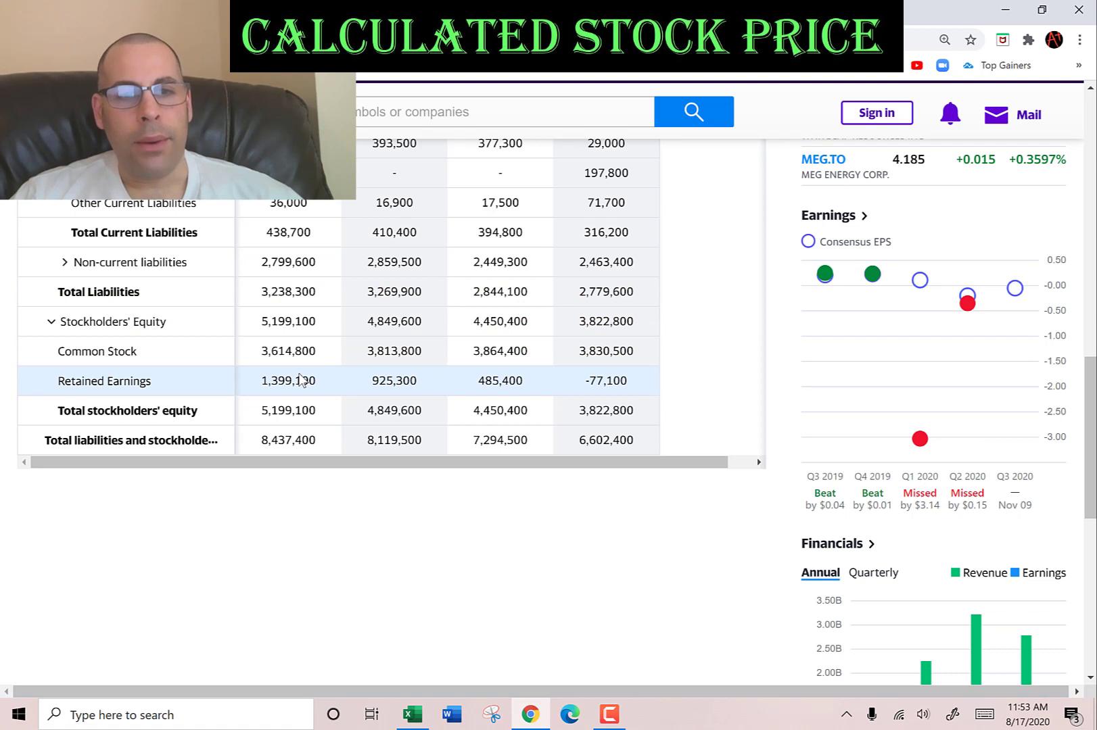
pyautogui.doubleClick(288, 382)
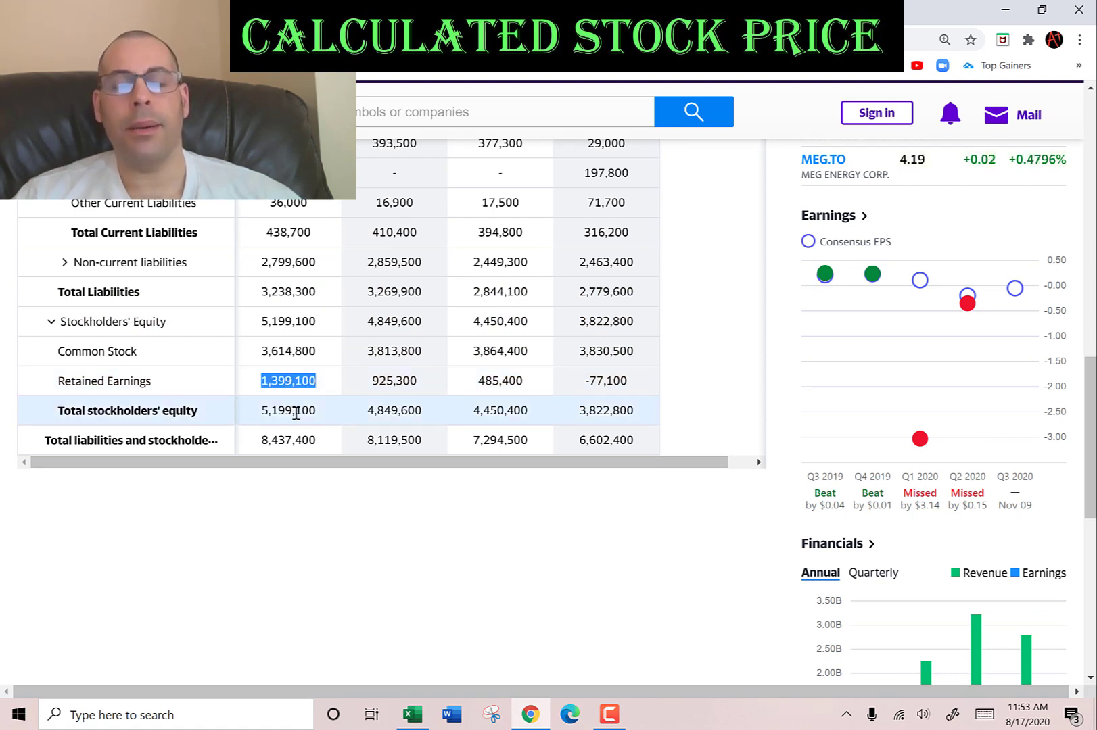
pyautogui.scroll(13, 190, 443)
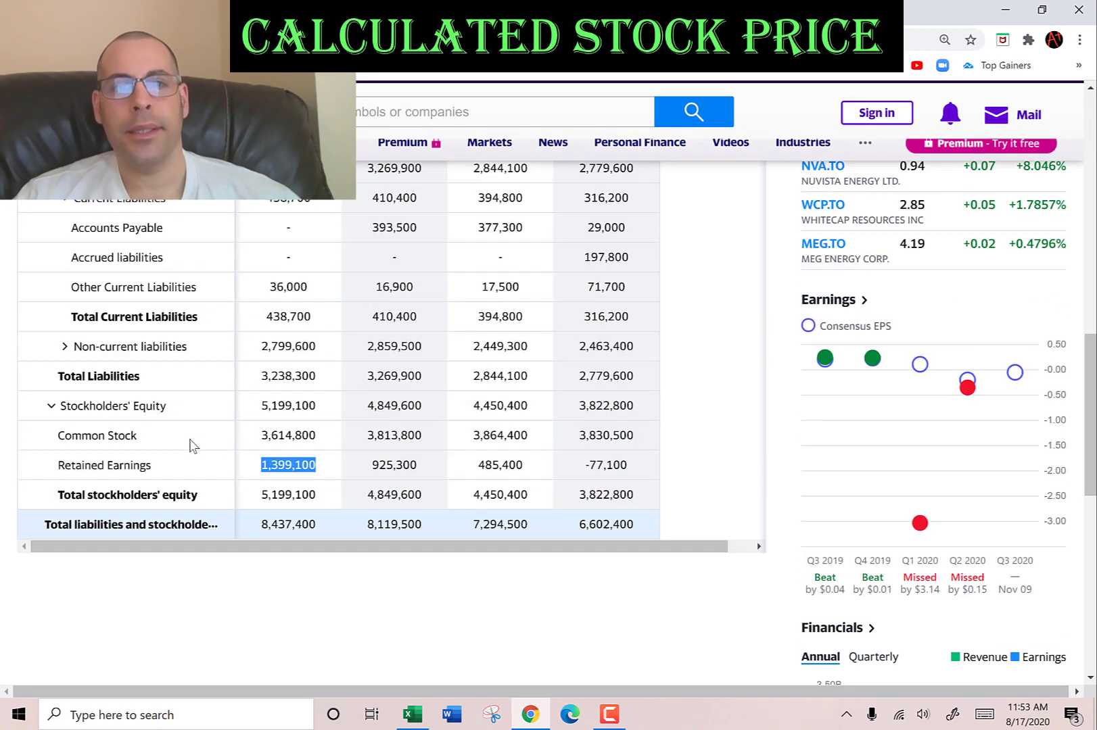
pyautogui.click(88, 326)
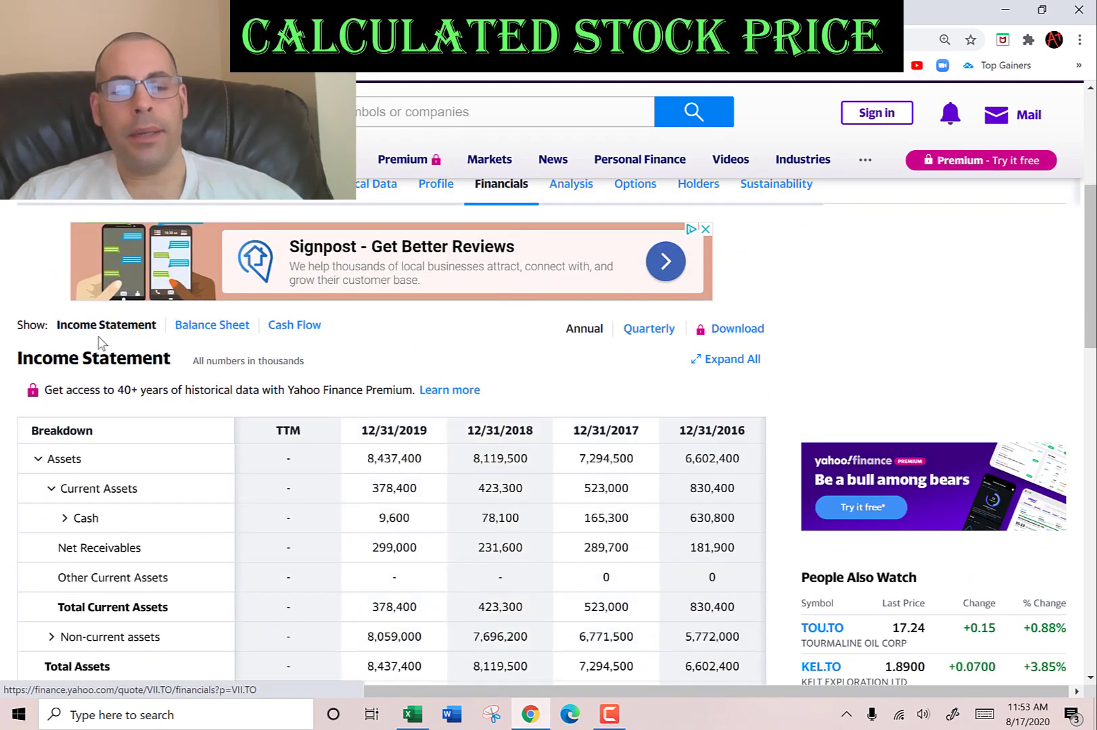
pyautogui.scroll(-1, 390, 488)
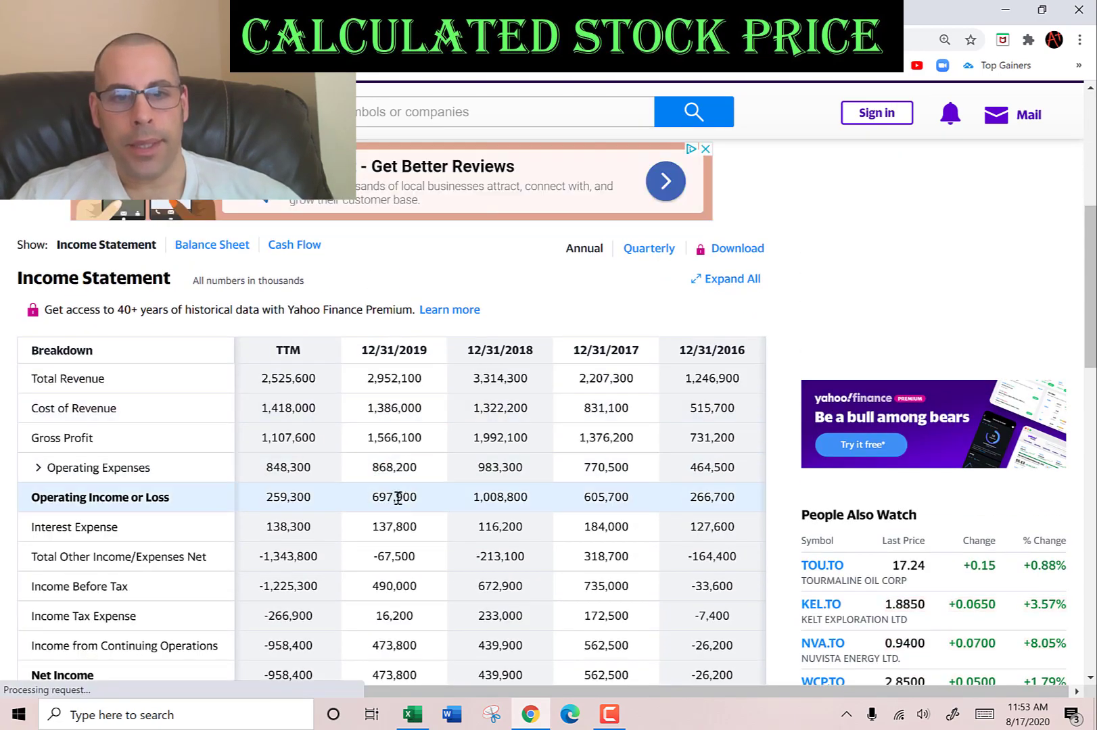
pyautogui.doubleClick(394, 497)
pyautogui.hotkey('alt', 'Tab')
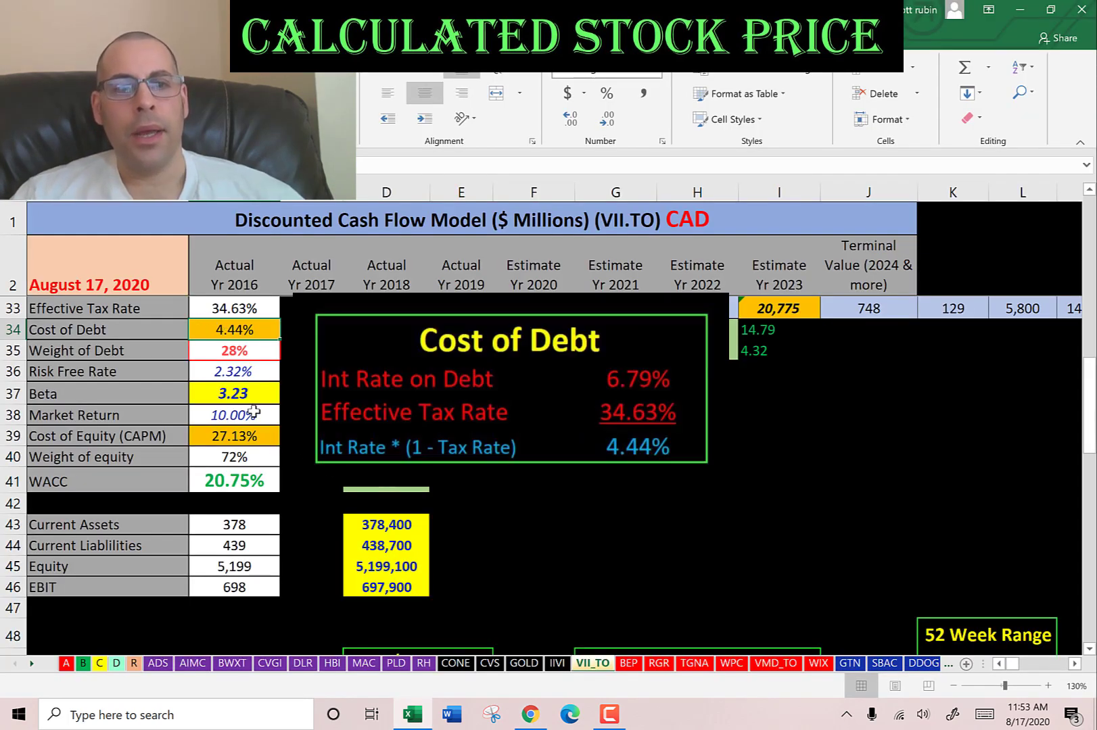
pyautogui.press('Down')
pyautogui.press('Up')
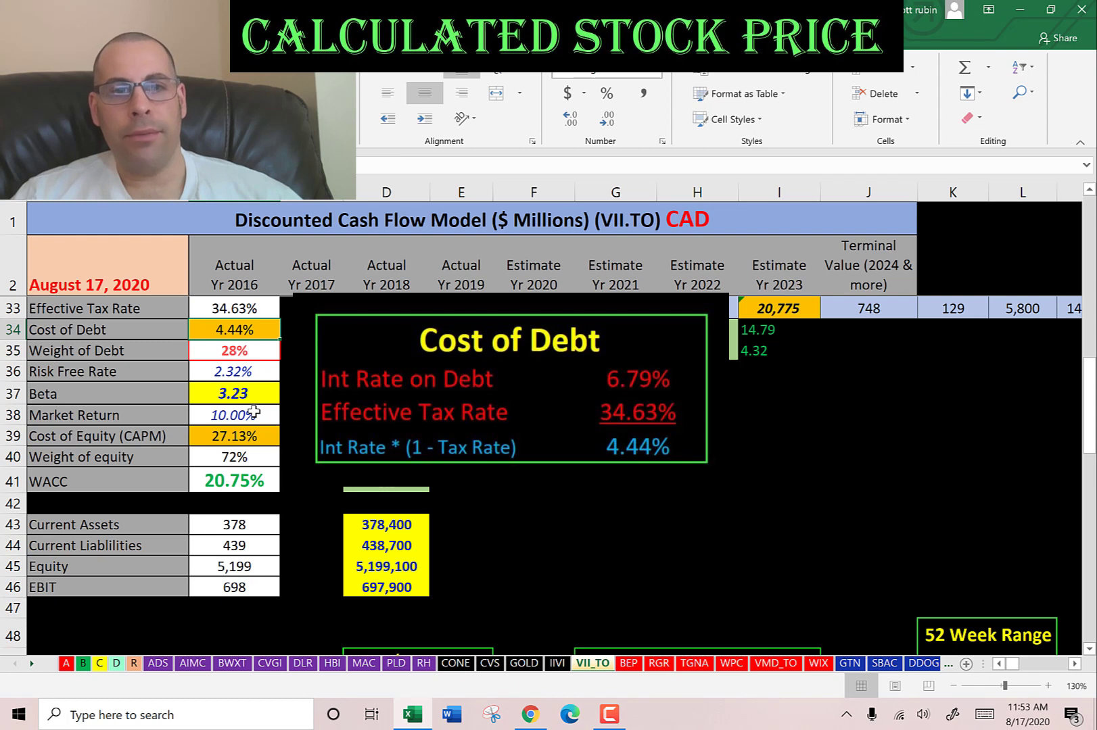
pyautogui.click(244, 449)
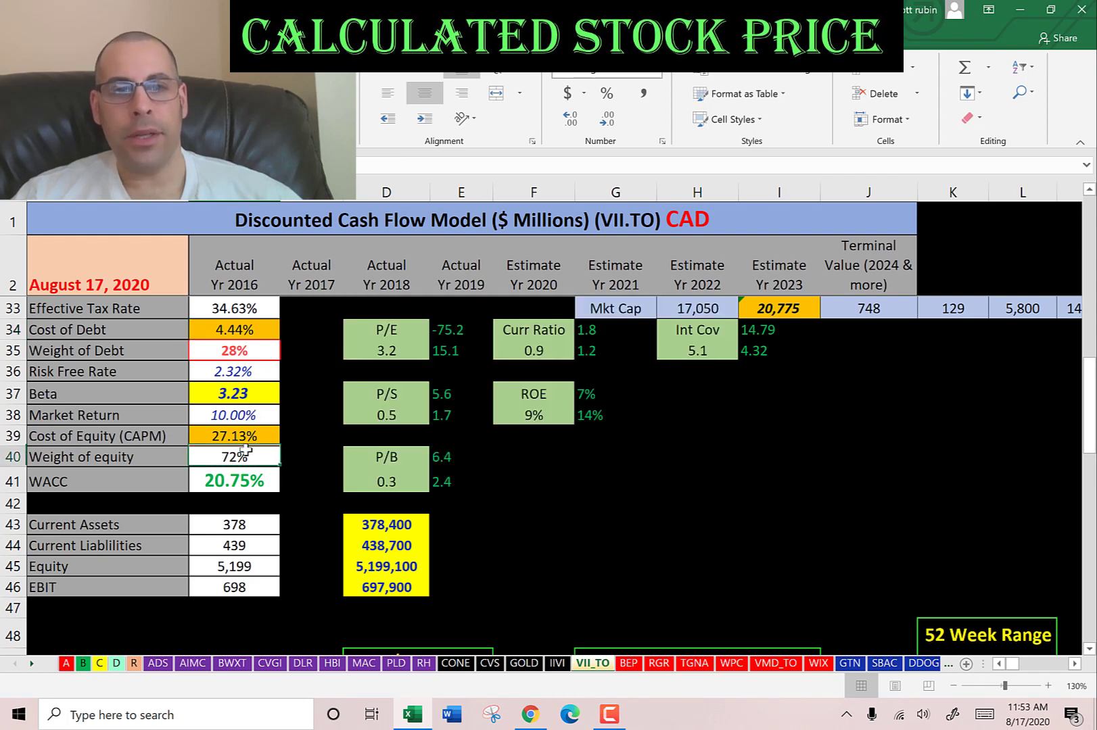
pyautogui.press('Up')
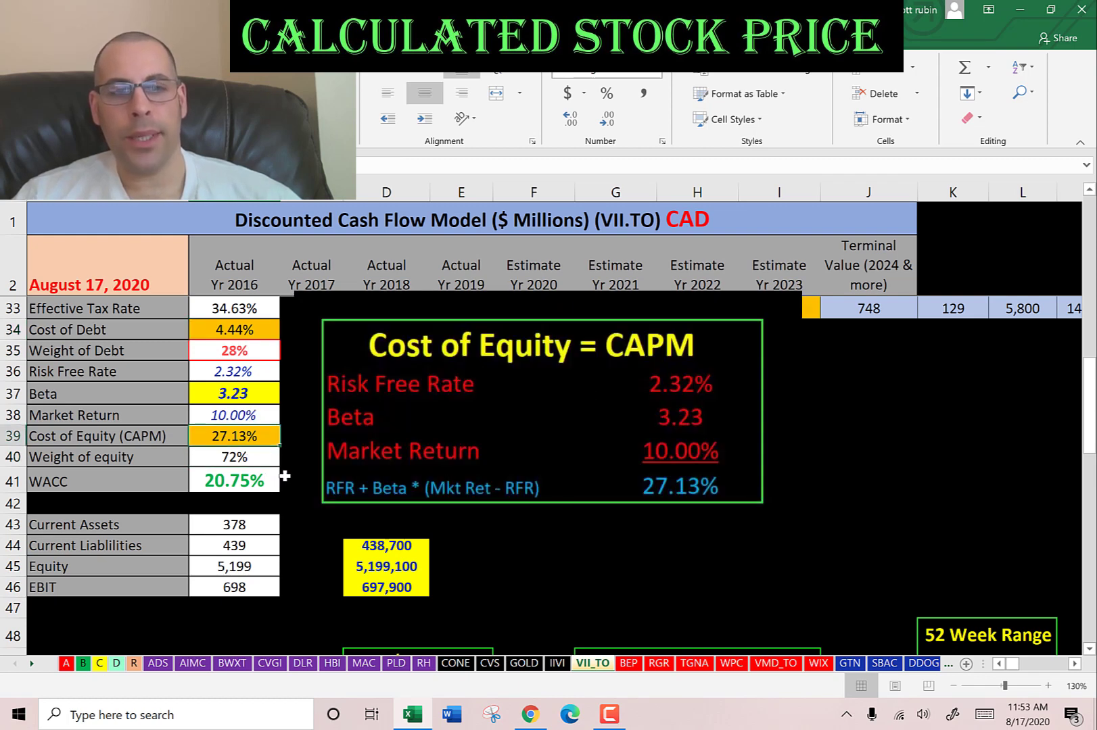
pyautogui.press('Down')
pyautogui.press('Down')
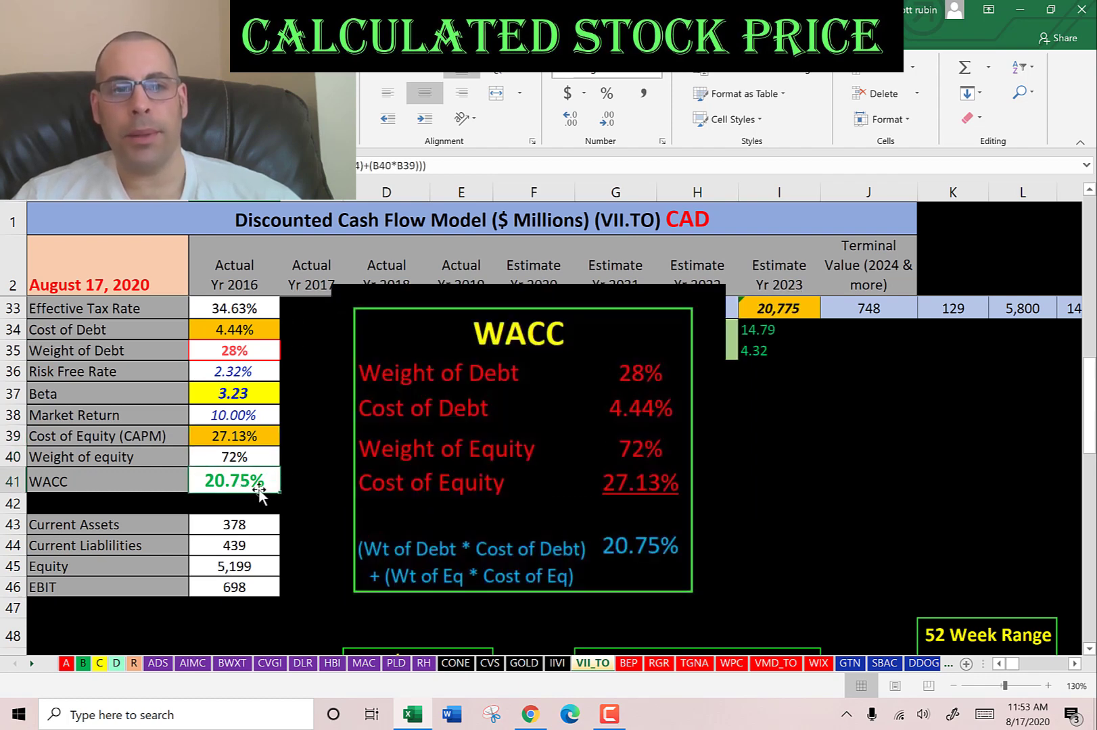
pyautogui.click(208, 331)
pyautogui.click(234, 438)
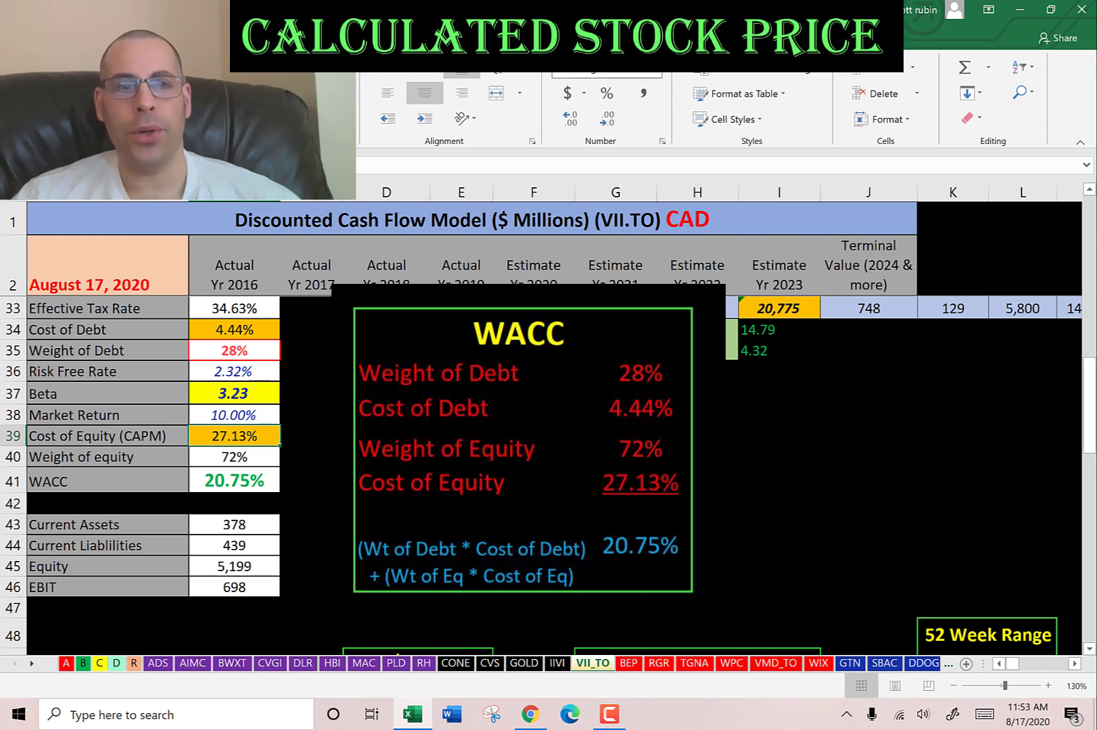
pyautogui.scroll(10, 501, 470)
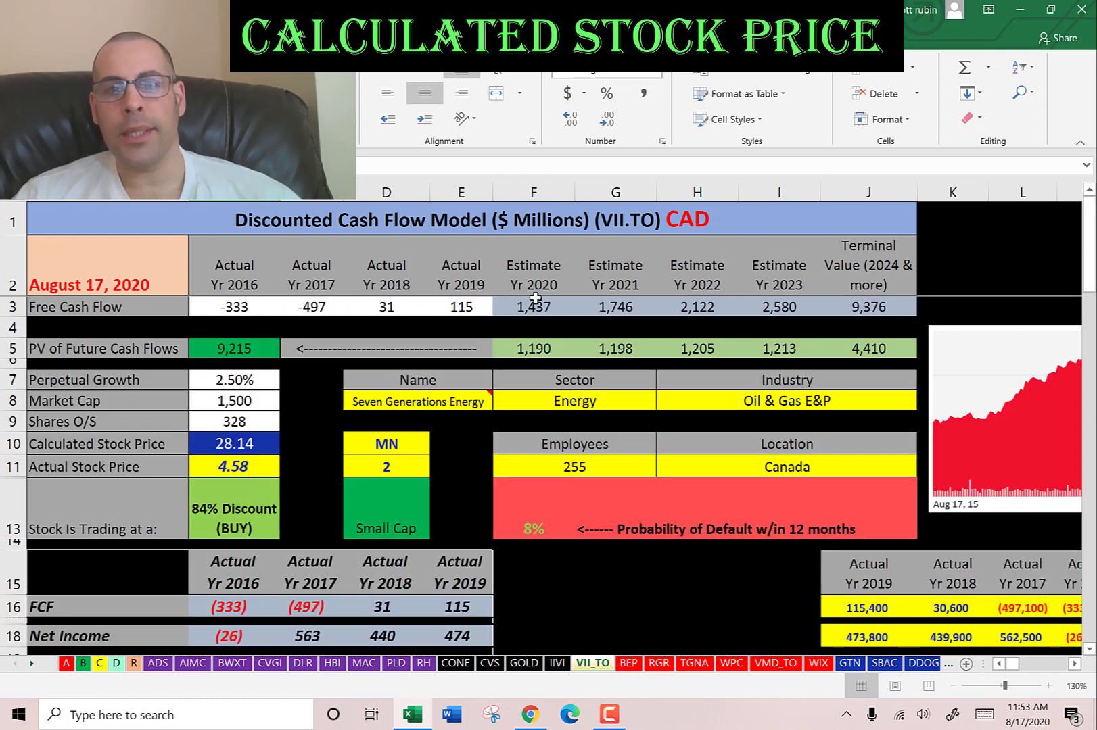
pyautogui.click(534, 305)
pyautogui.click(640, 304)
pyautogui.click(695, 306)
pyautogui.click(770, 306)
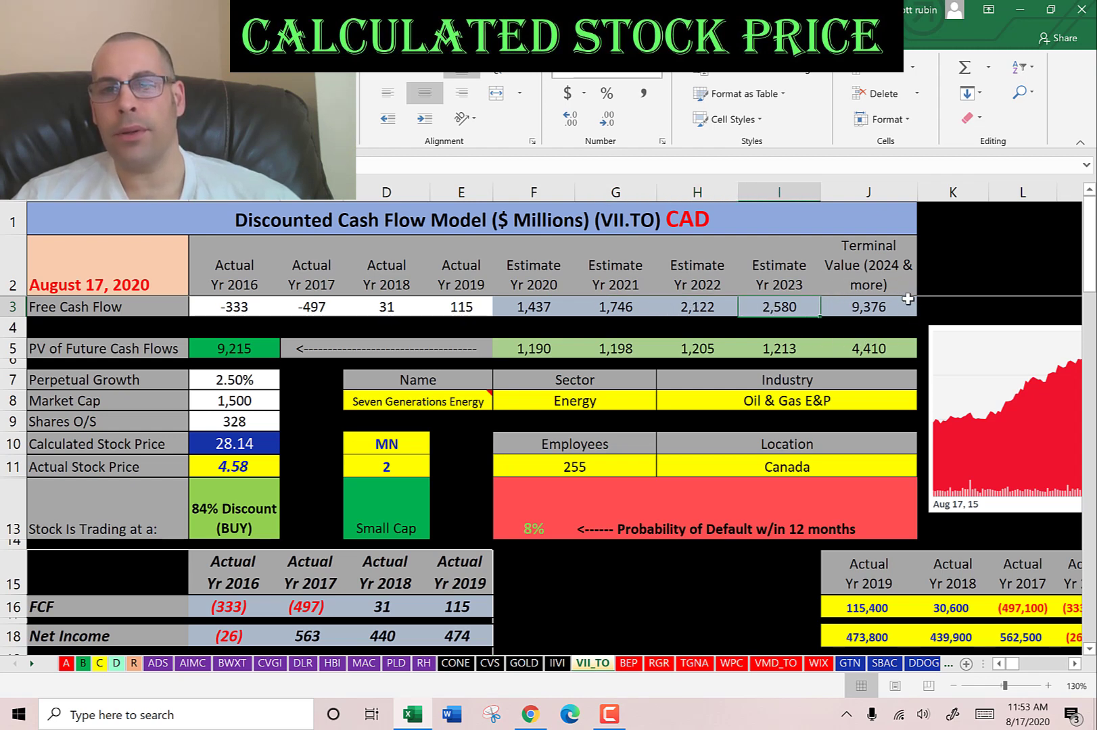
pyautogui.click(519, 306)
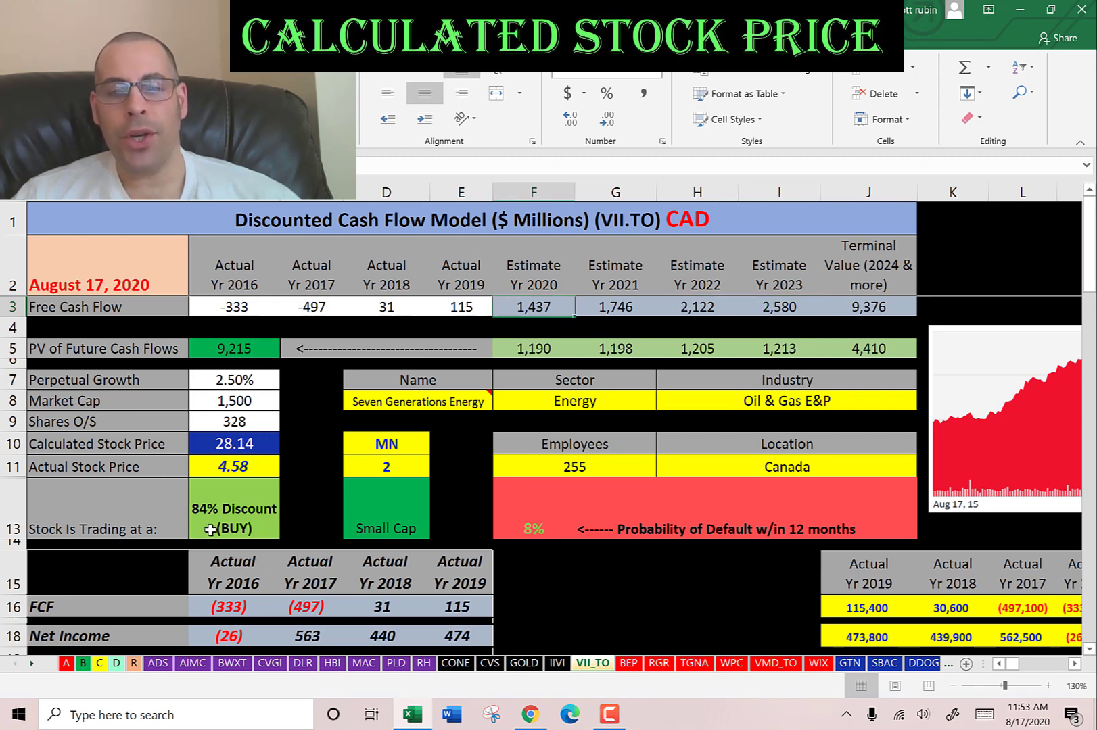
pyautogui.scroll(-2, 462, 542)
pyautogui.scroll(2, 462, 542)
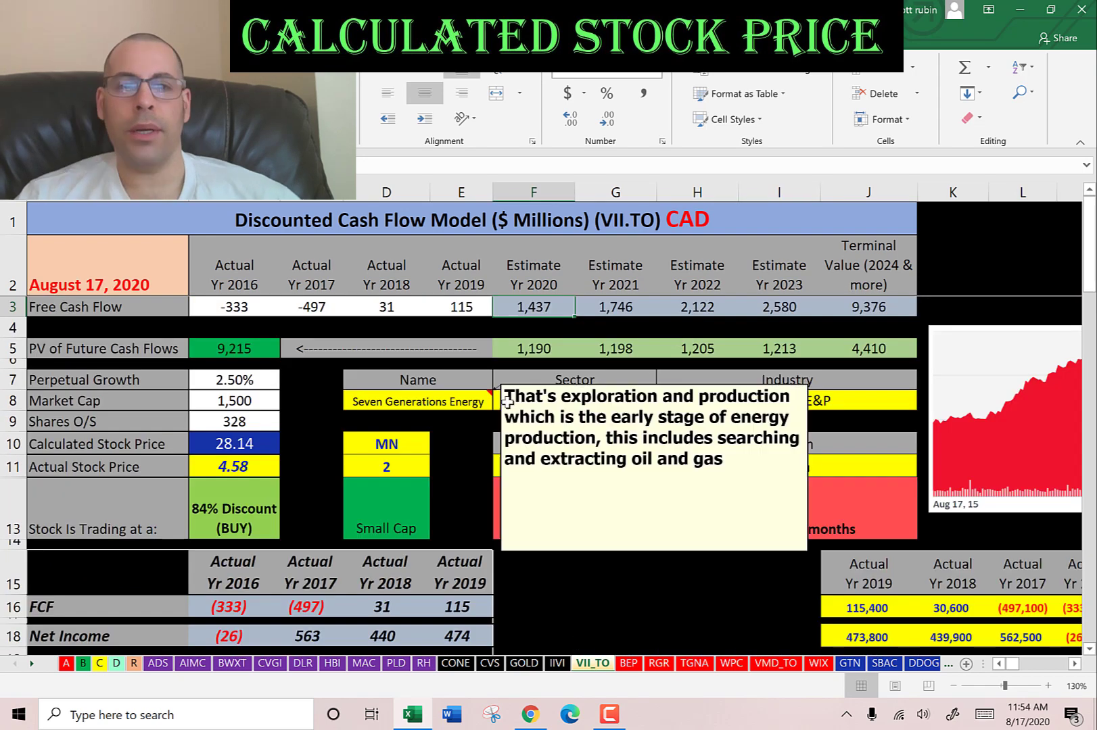
pyautogui.click(870, 306)
pyautogui.click(790, 306)
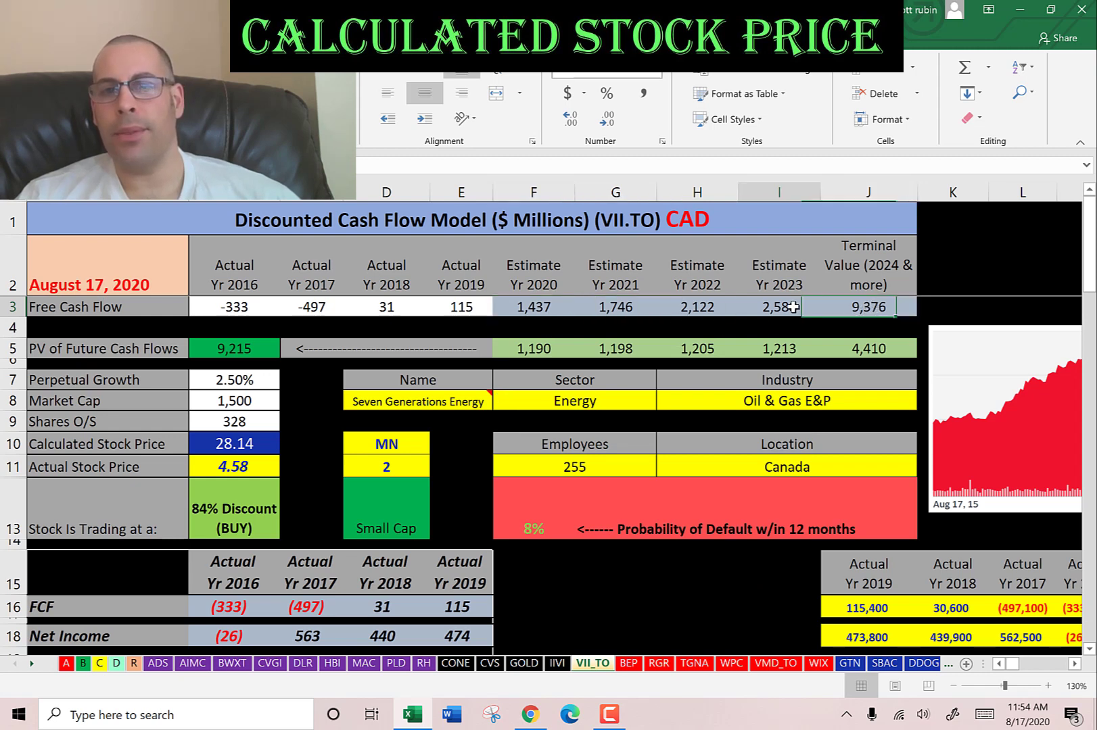
pyautogui.click(705, 306)
pyautogui.click(619, 306)
pyautogui.click(534, 306)
pyautogui.click(534, 328)
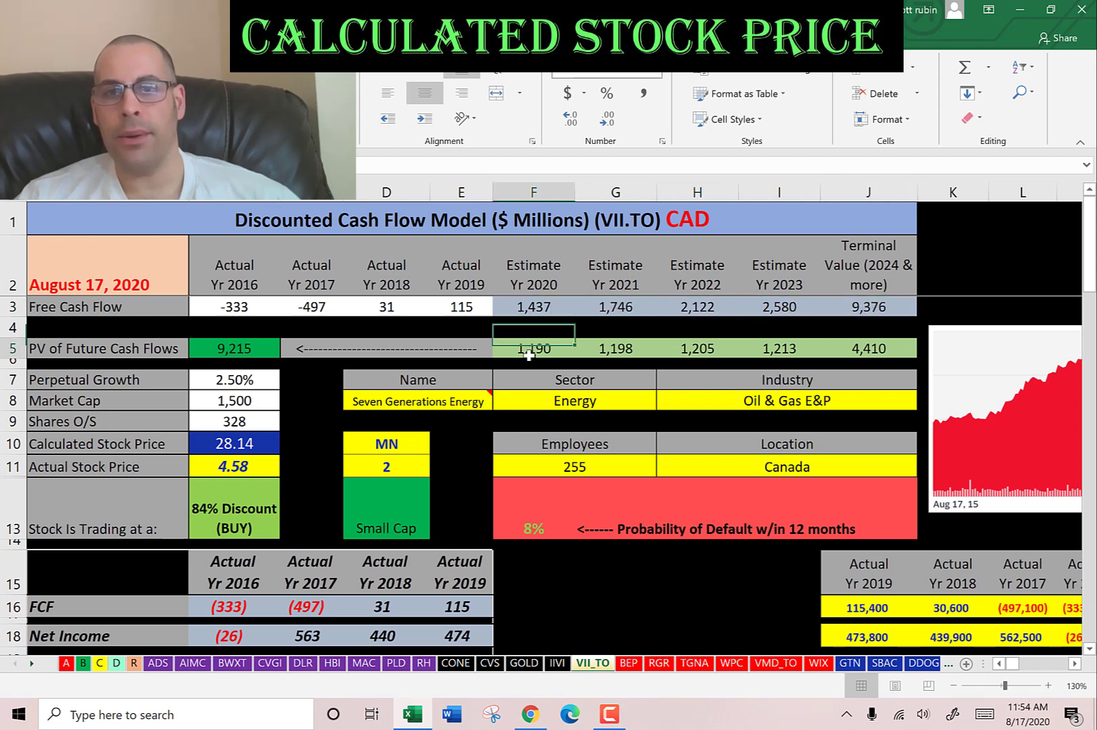
pyautogui.click(534, 349)
pyautogui.click(609, 349)
pyautogui.click(679, 350)
pyautogui.click(778, 349)
pyautogui.click(865, 349)
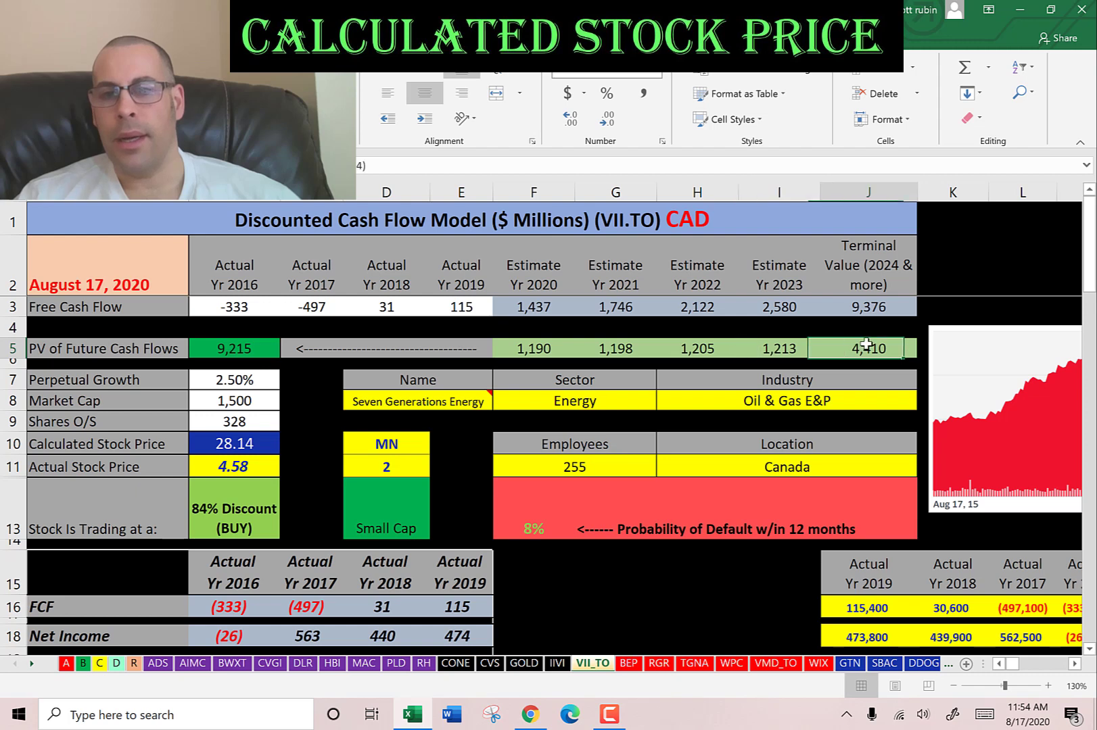
pyautogui.click(211, 348)
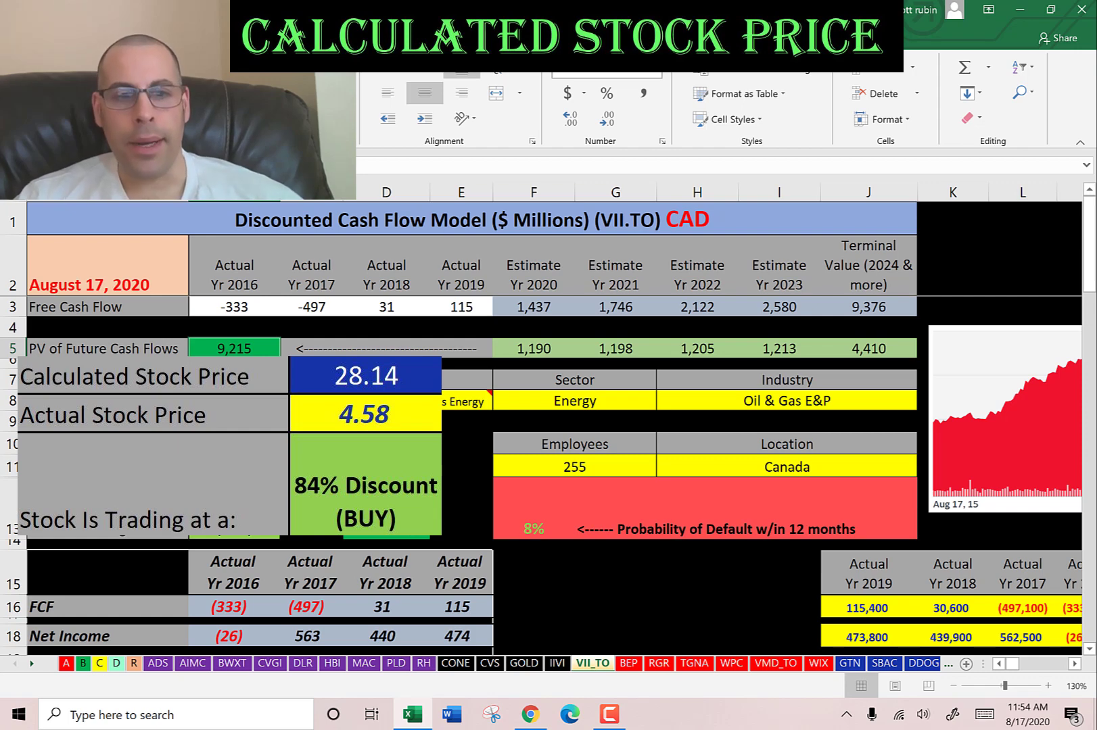
# Switch to the browser's Simply Wall St fair value page for TSX:VII
pyautogui.hotkey('alt', 'Tab')
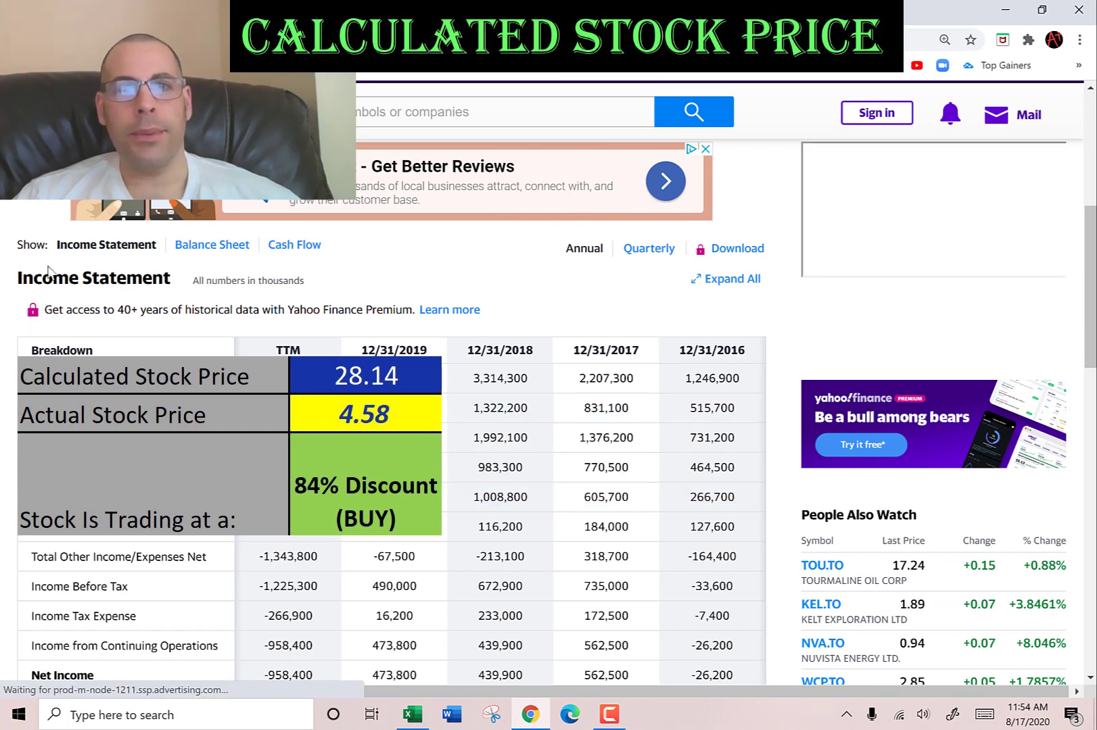
pyautogui.hotkey('ctrl', 'Tab')
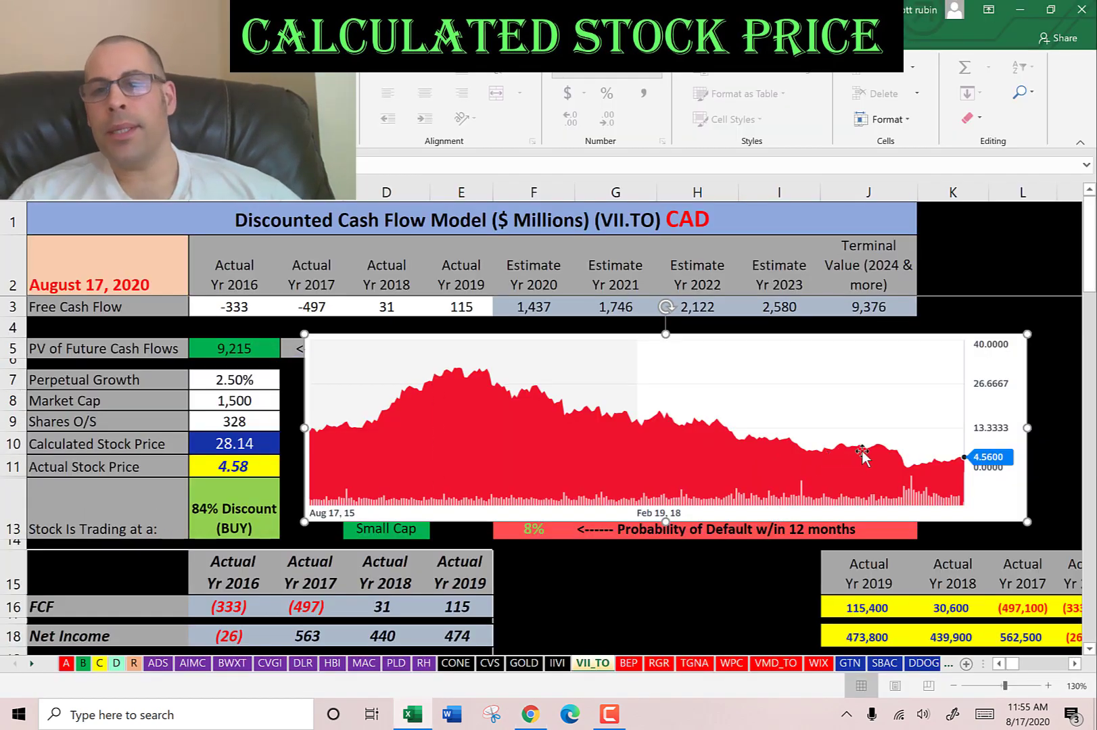
# Review the CA$33.10 fair value against the CA$4.59 share price on Simply Wall St
pyautogui.moveTo(973, 462)
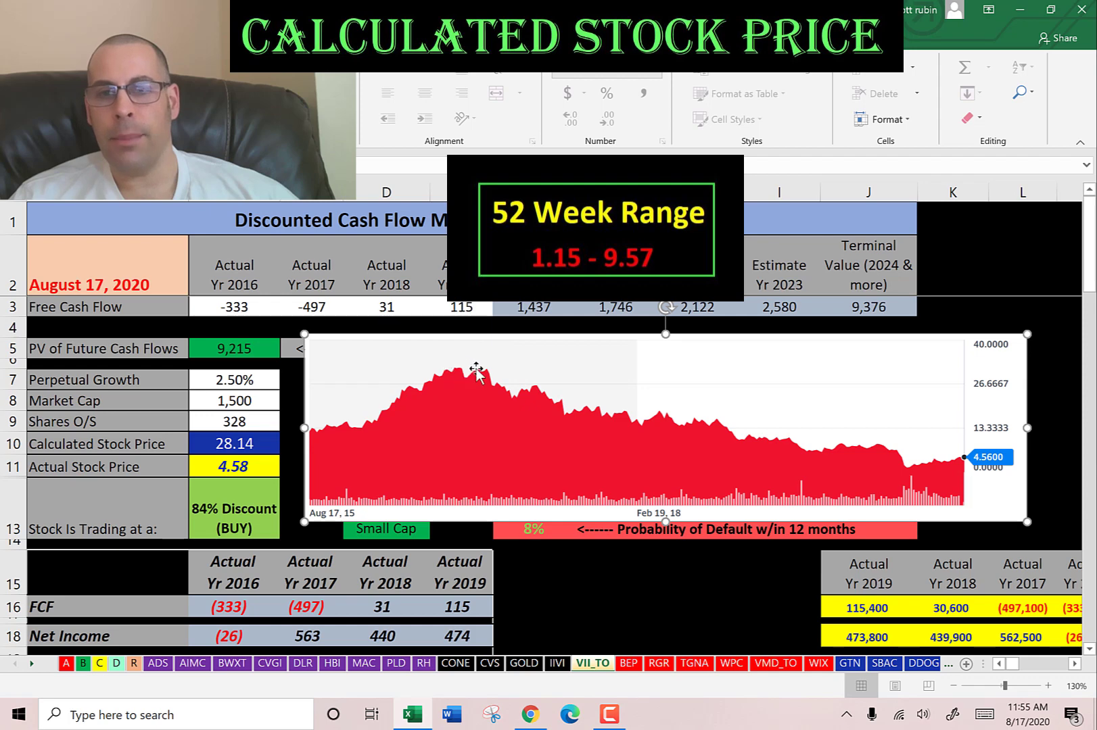
pyautogui.press('Delete')
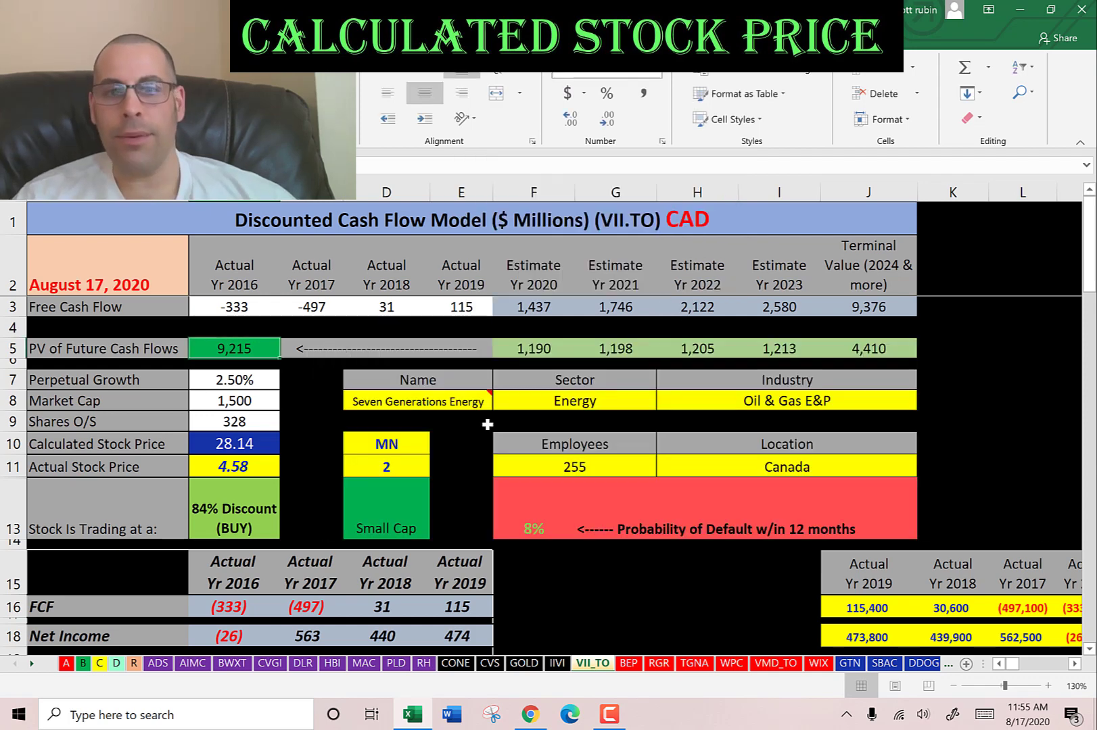
pyautogui.scroll(-10, 487, 423)
pyautogui.click(396, 401)
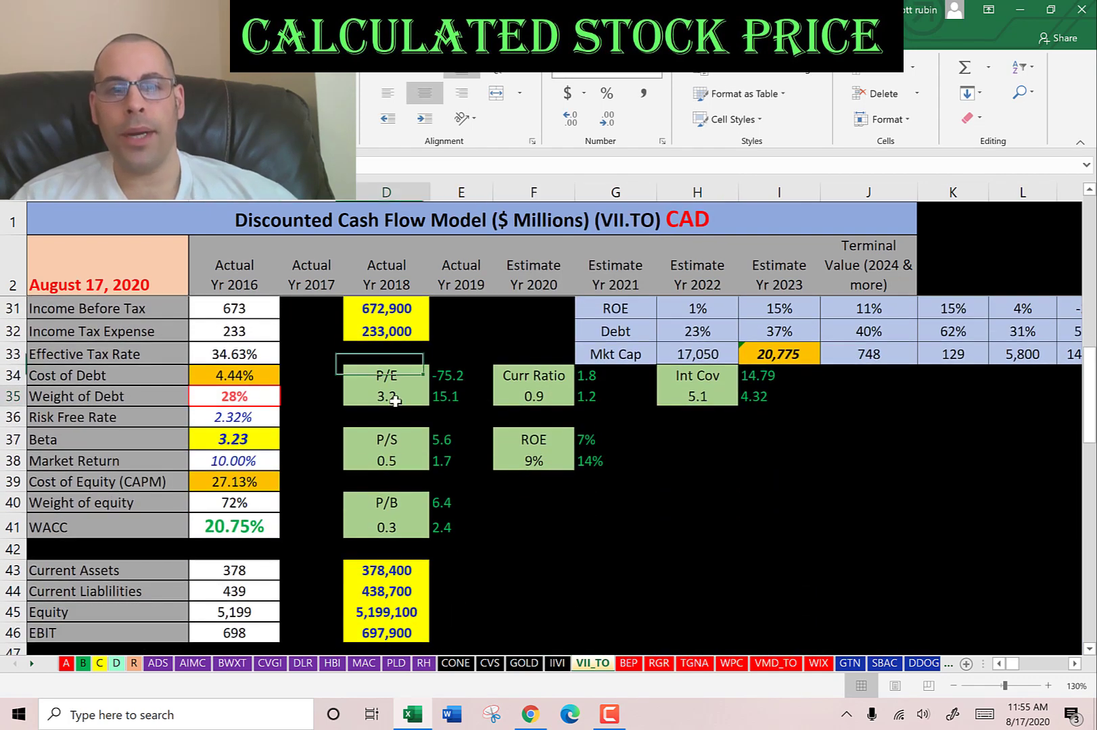
pyautogui.click(404, 501)
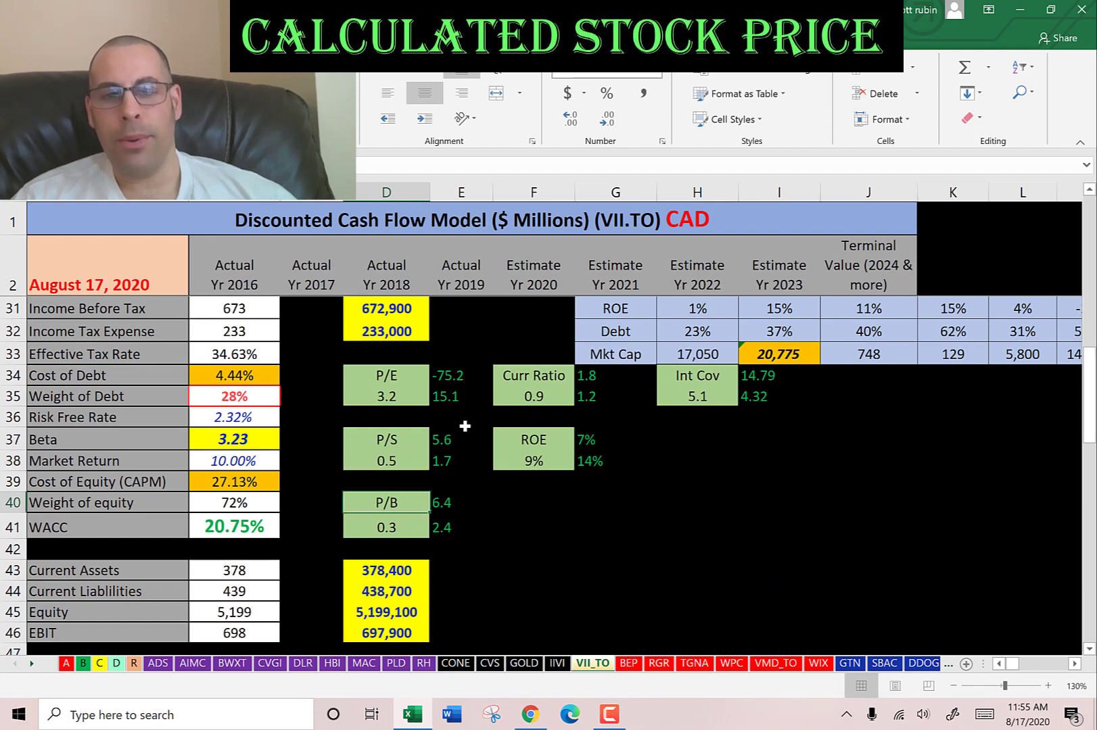
pyautogui.scroll(-5, 466, 425)
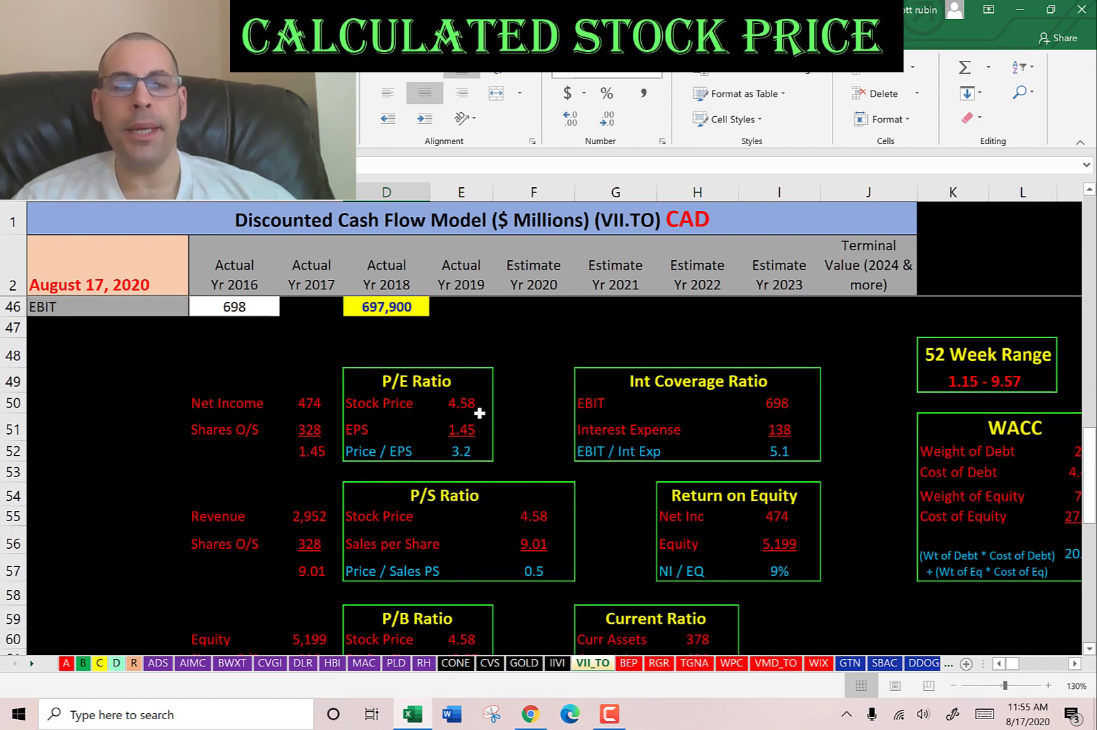
pyautogui.click(479, 413)
pyautogui.click(465, 429)
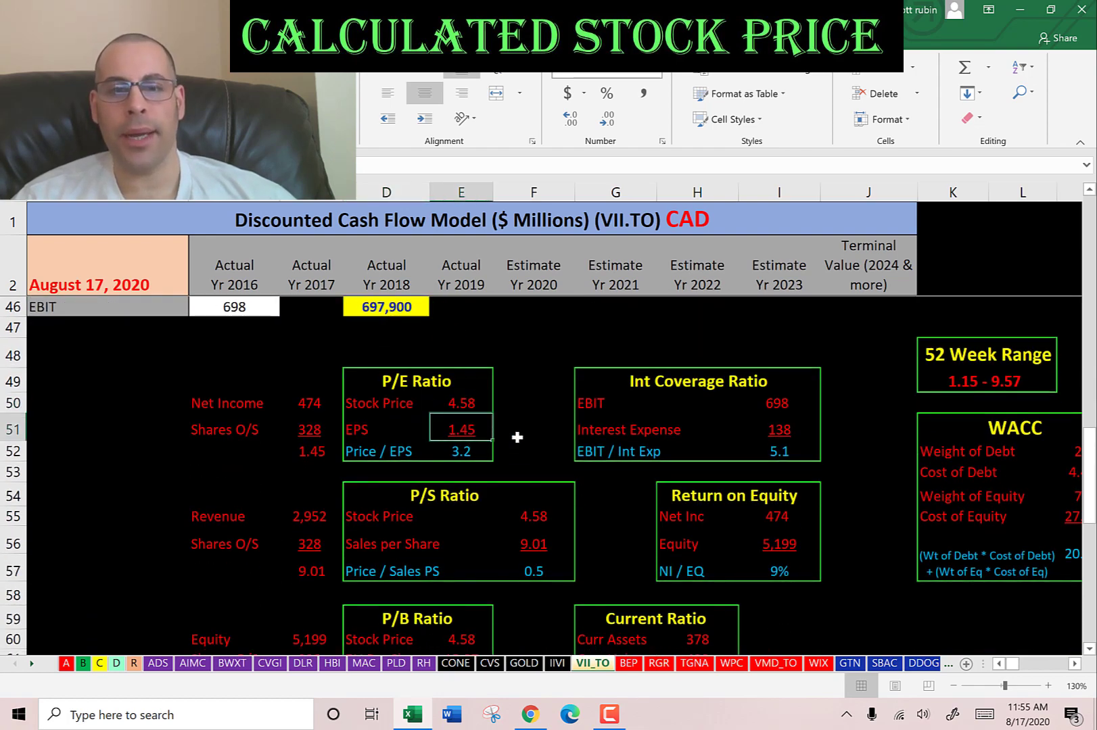
pyautogui.click(318, 406)
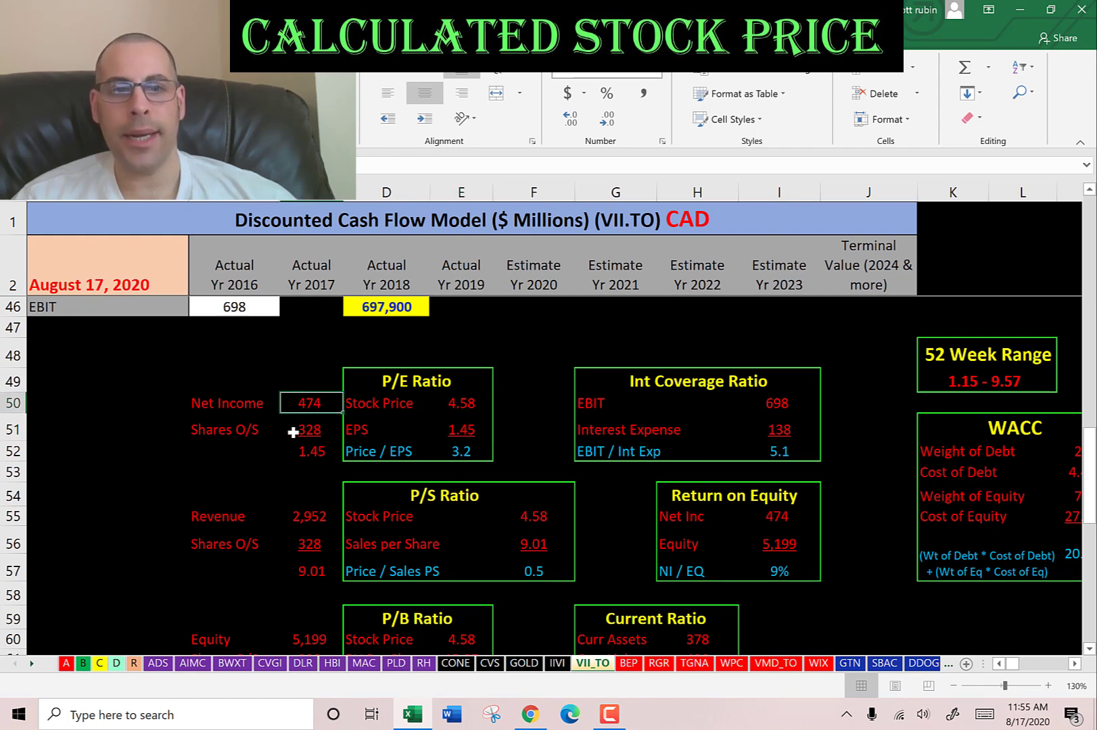
pyautogui.click(315, 432)
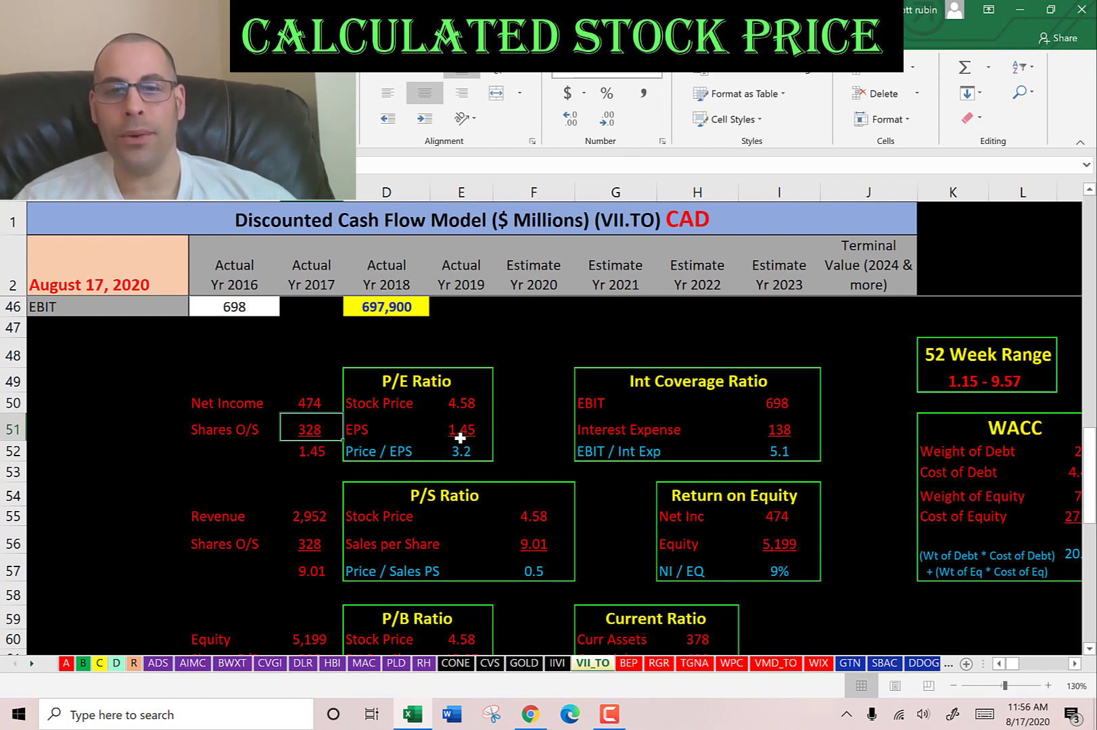
pyautogui.scroll(-2, 493, 433)
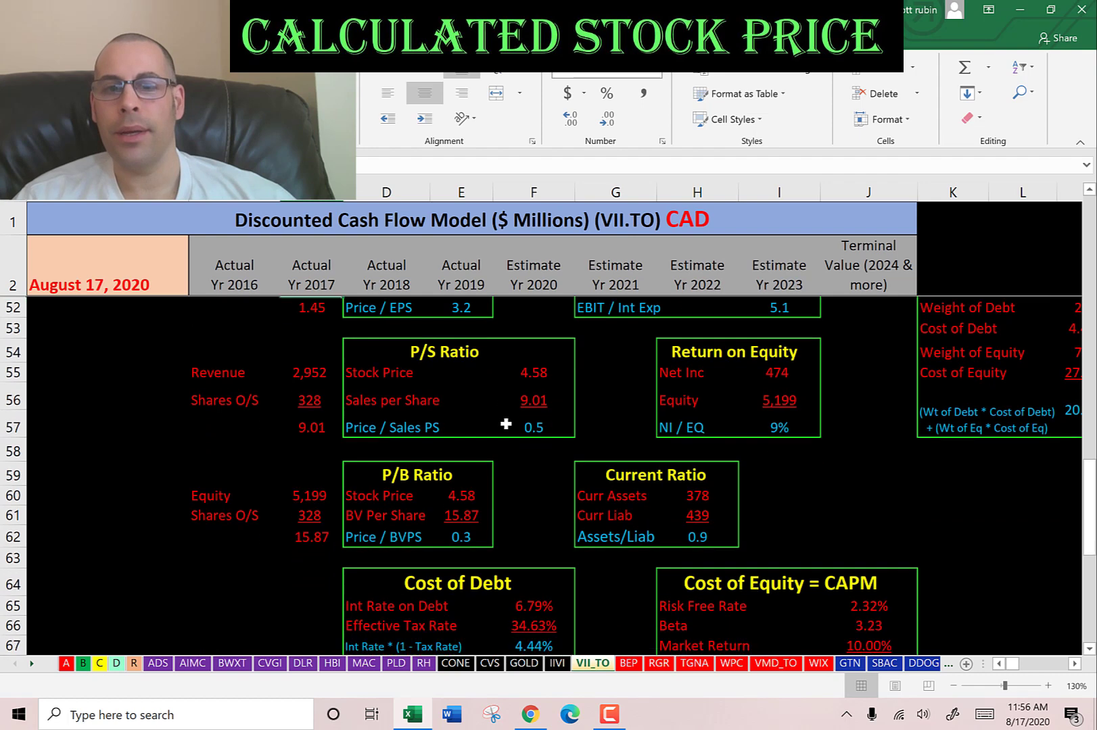
pyautogui.click(526, 377)
pyautogui.click(524, 398)
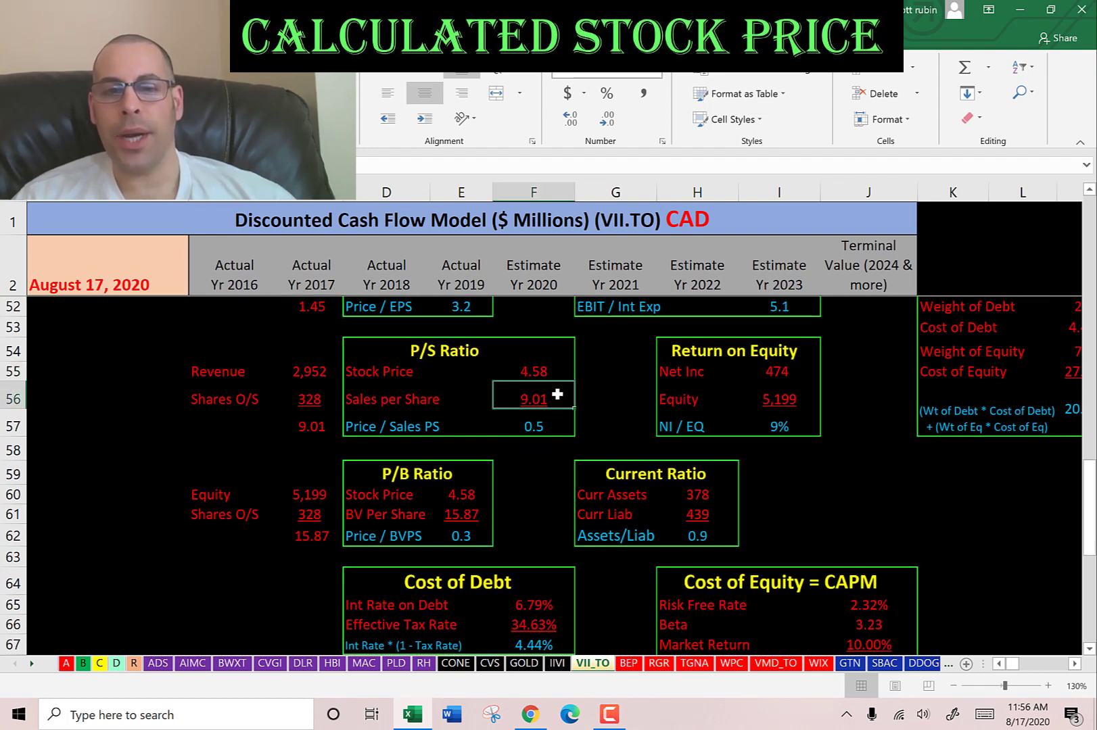
pyautogui.click(297, 371)
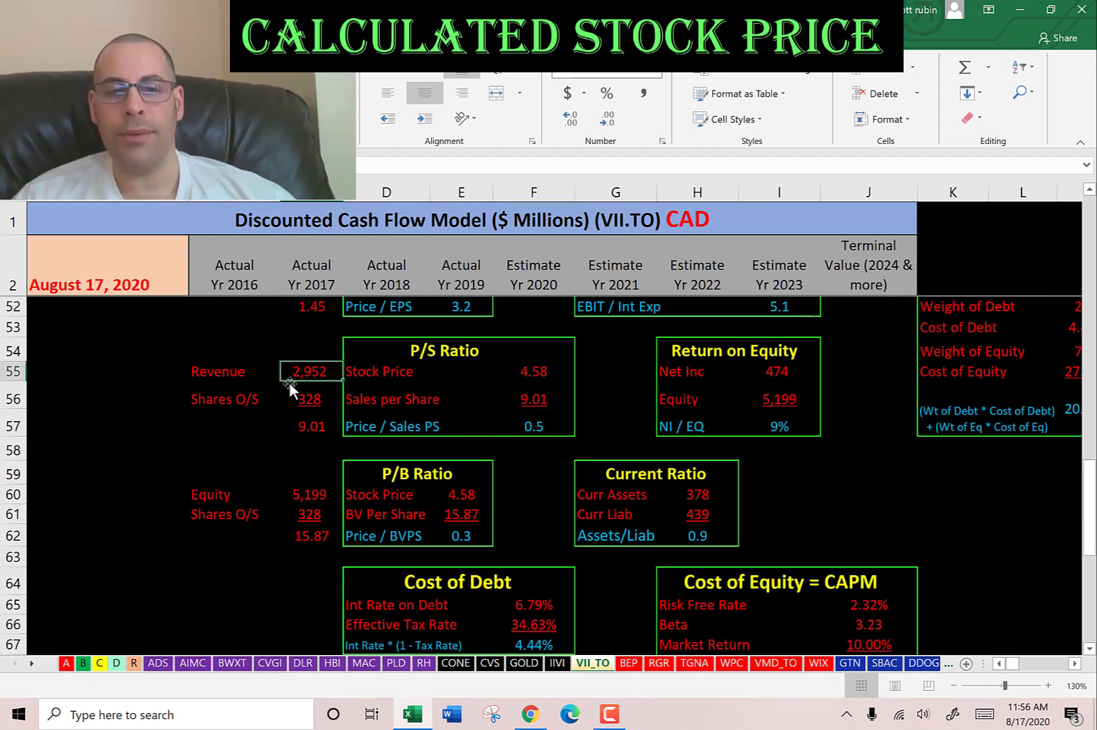
pyautogui.click(299, 393)
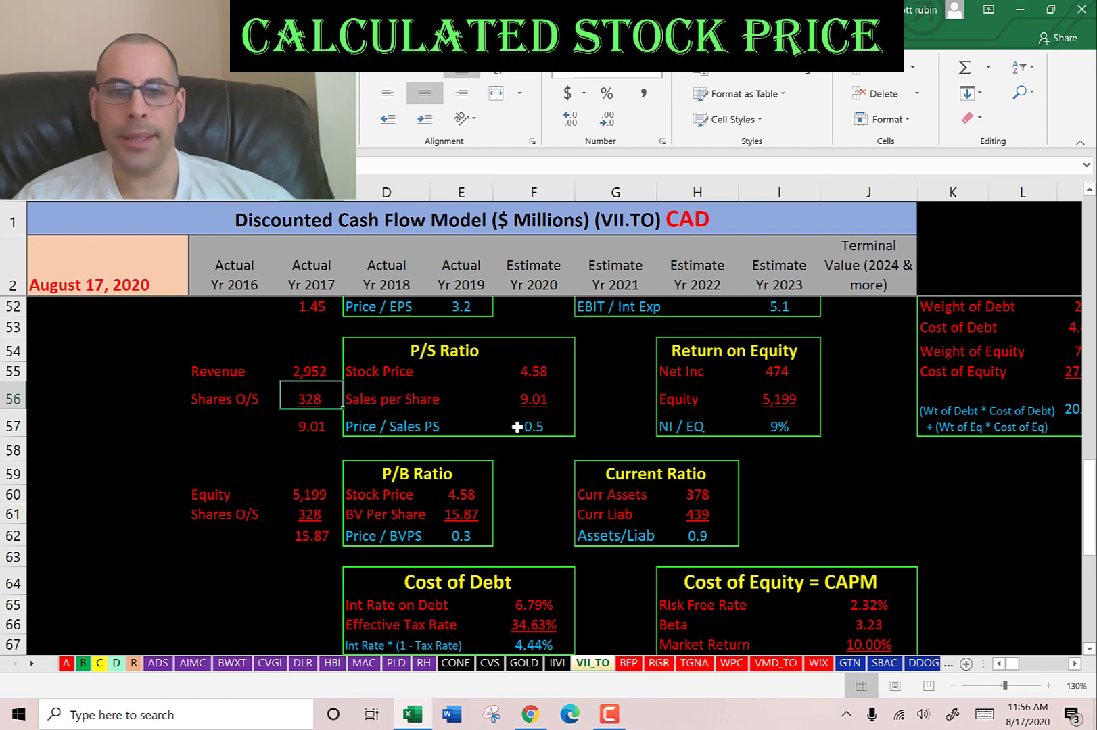
pyautogui.scroll(-1, 458, 431)
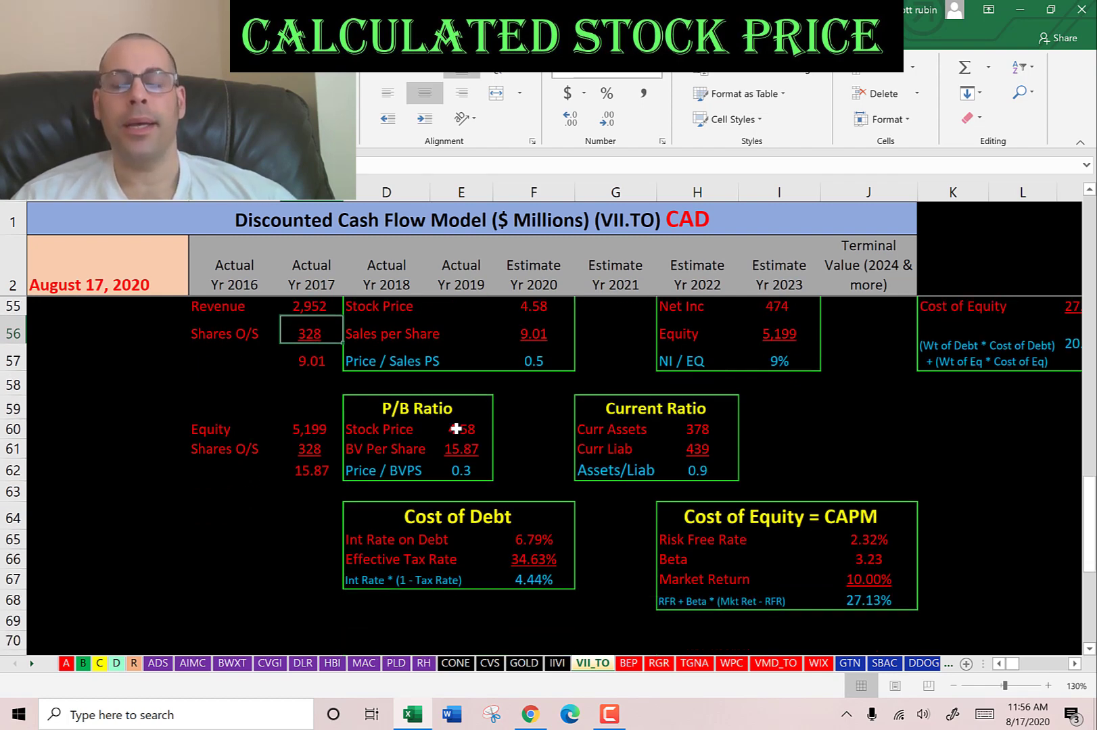
pyautogui.click(456, 430)
pyautogui.click(457, 447)
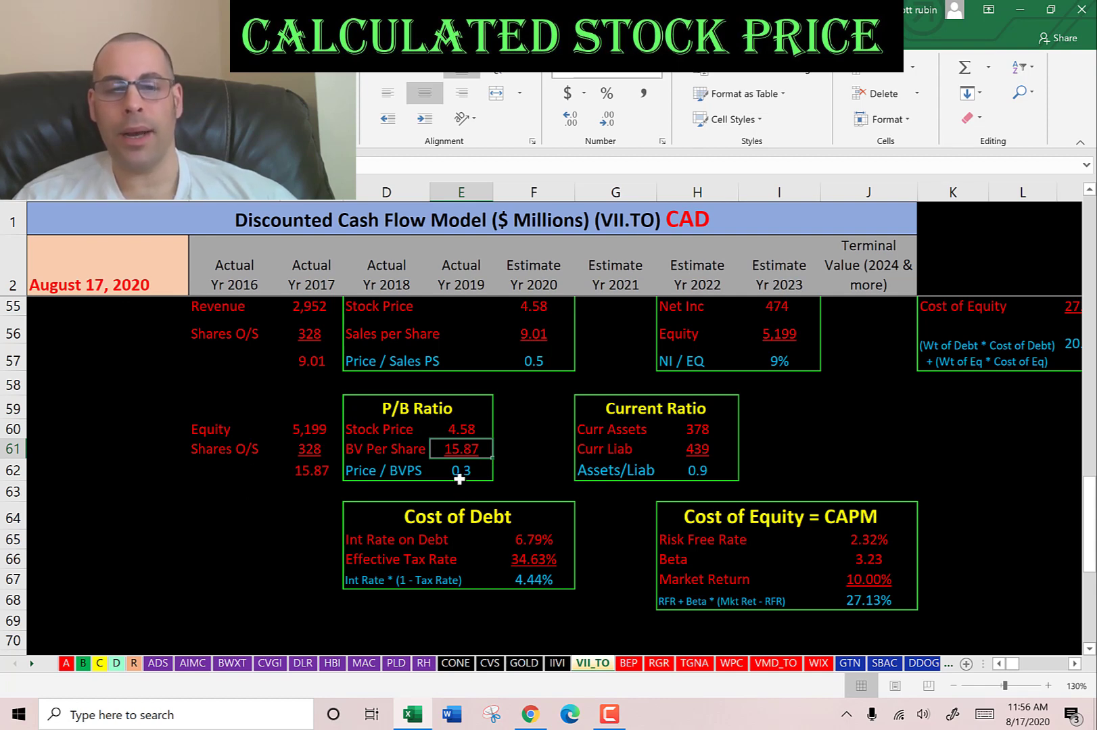
pyautogui.press('Up')
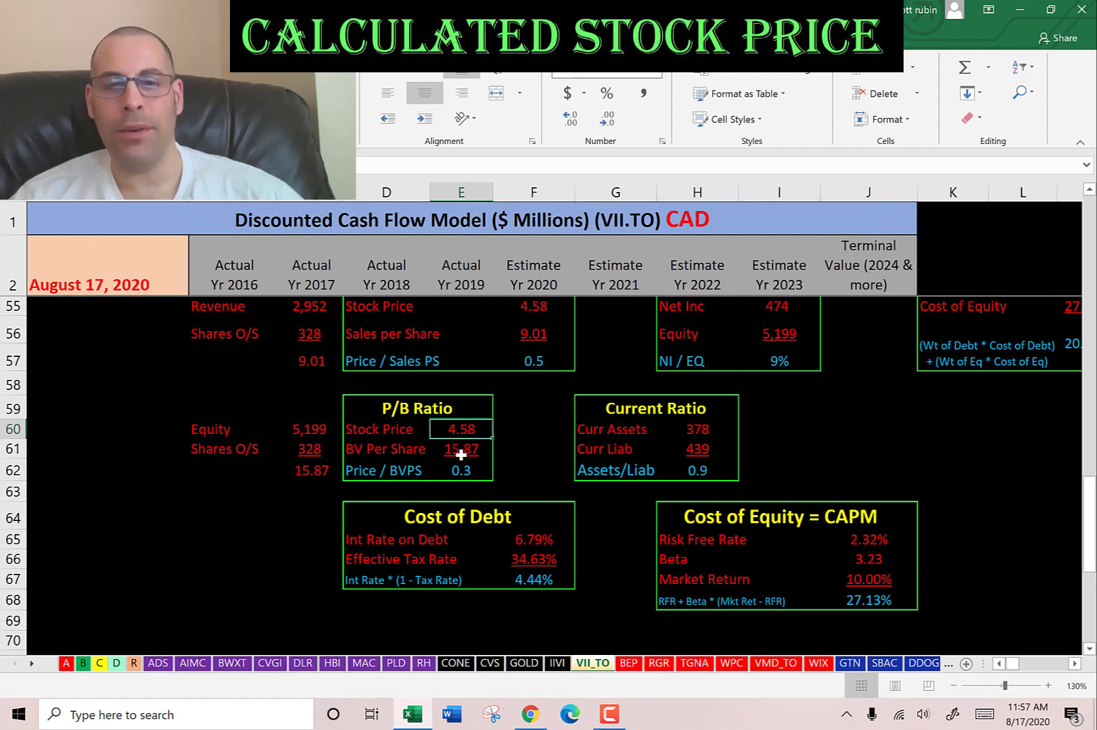
pyautogui.scroll(1, 514, 514)
pyautogui.scroll(-1, 490, 541)
pyautogui.scroll(2, 490, 533)
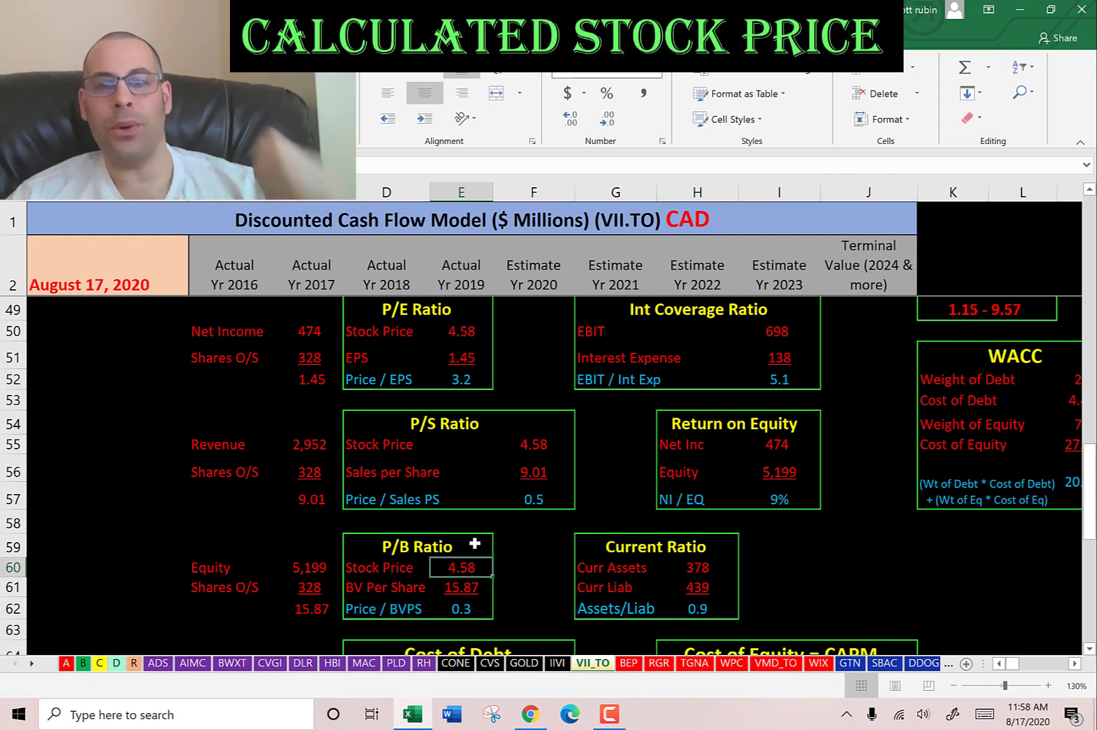
# Inspect the Current Ratio, Interest Coverage and Return on Equity summary formulas
pyautogui.scroll(6, 636, 483)
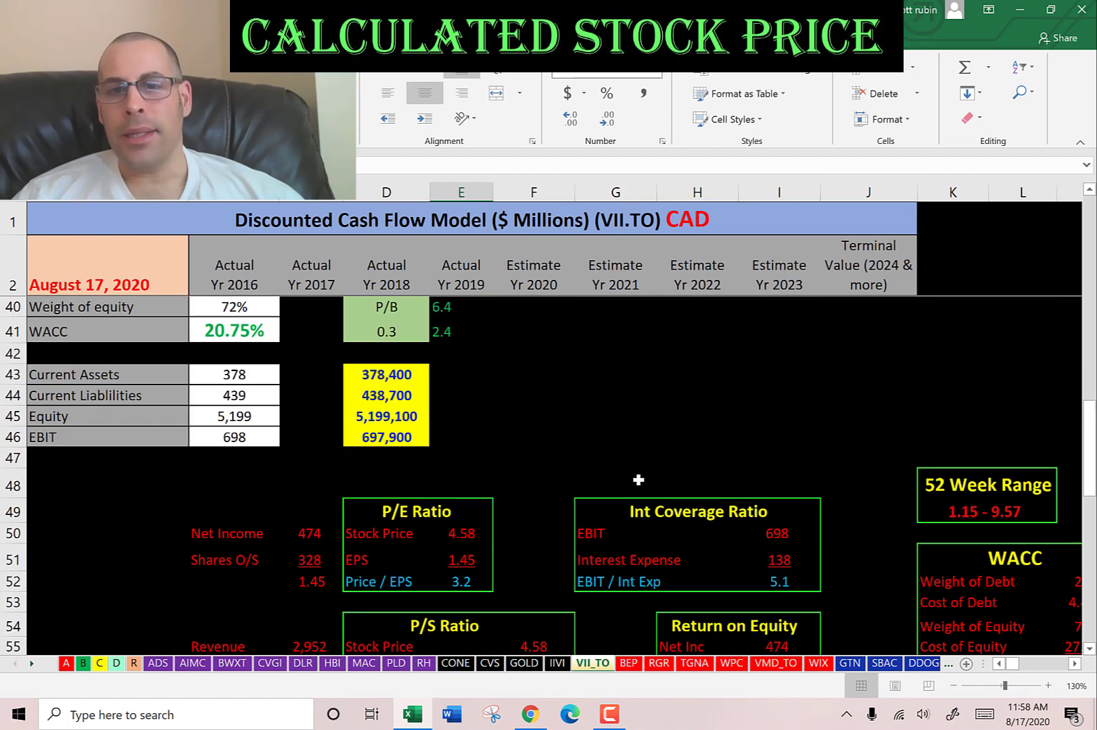
pyautogui.click(536, 395)
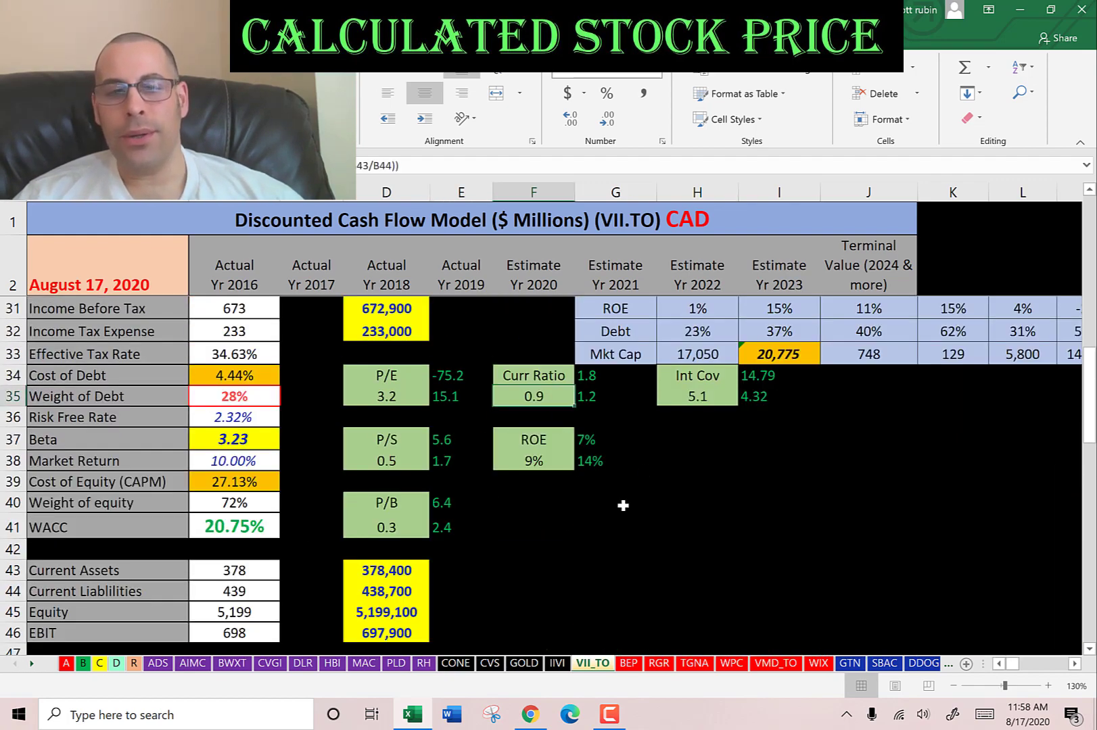
pyautogui.click(693, 398)
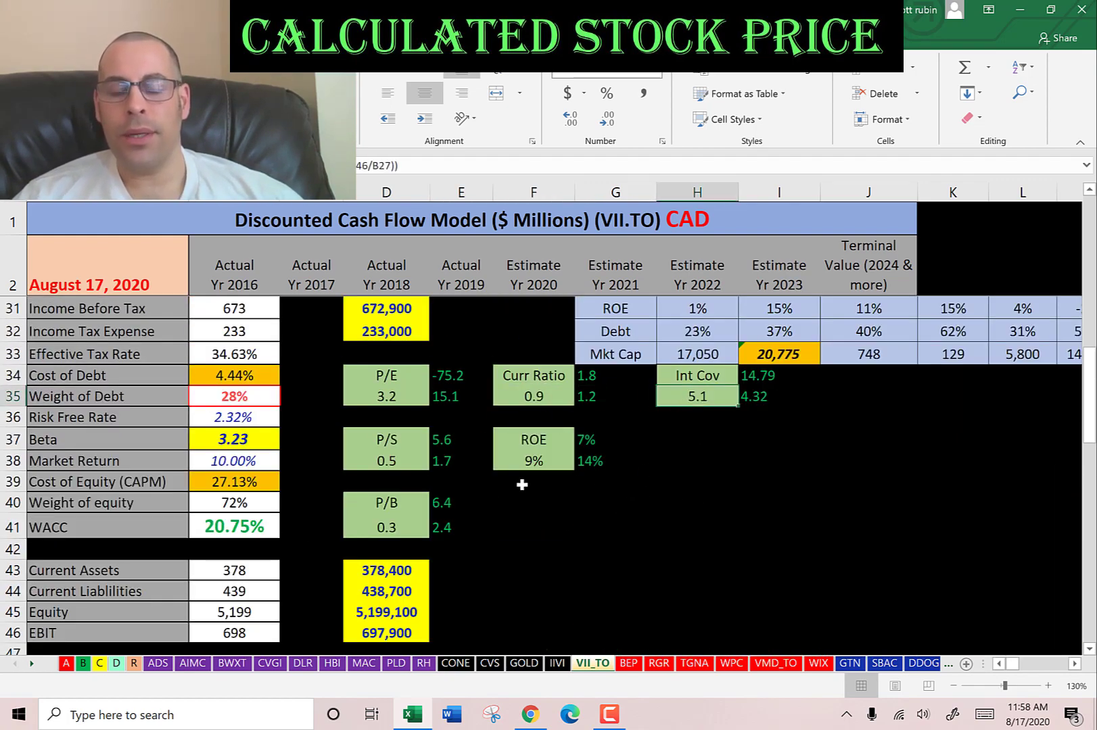
pyautogui.click(530, 459)
# Verify ratio inputs: liabilities 439, assets 378, net income 474, equity 5,199, EBIT 698, interest 138
pyautogui.scroll(-8, 695, 536)
pyautogui.click(697, 449)
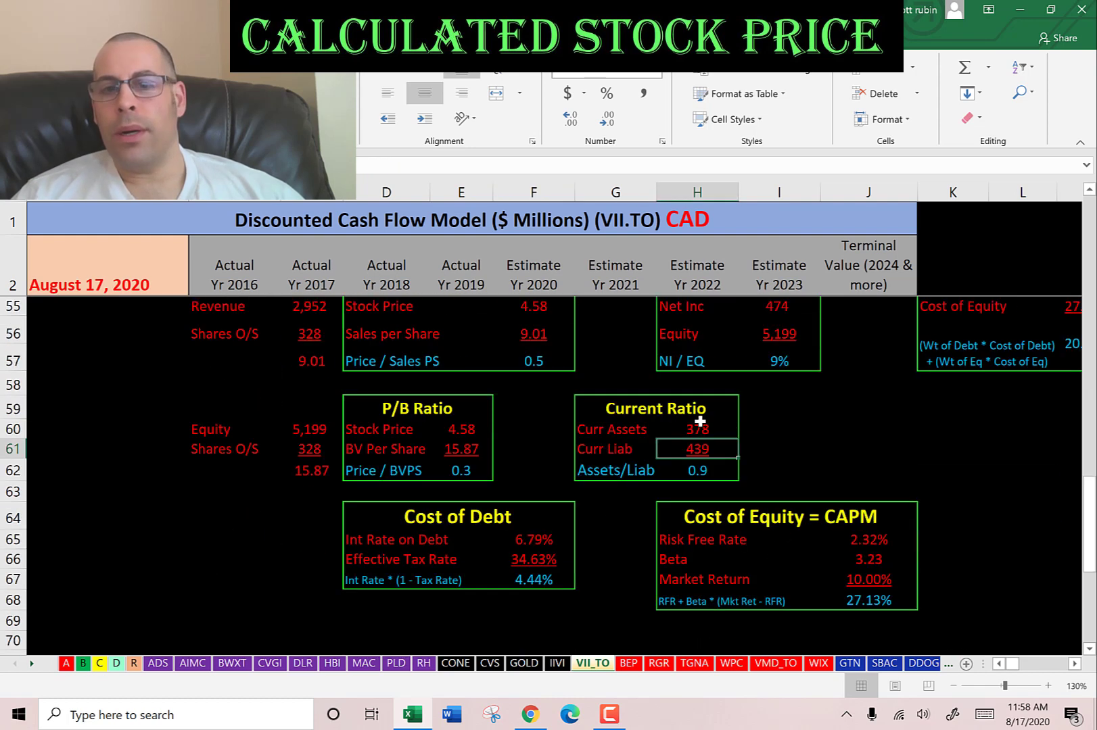
pyautogui.click(690, 429)
pyautogui.click(695, 447)
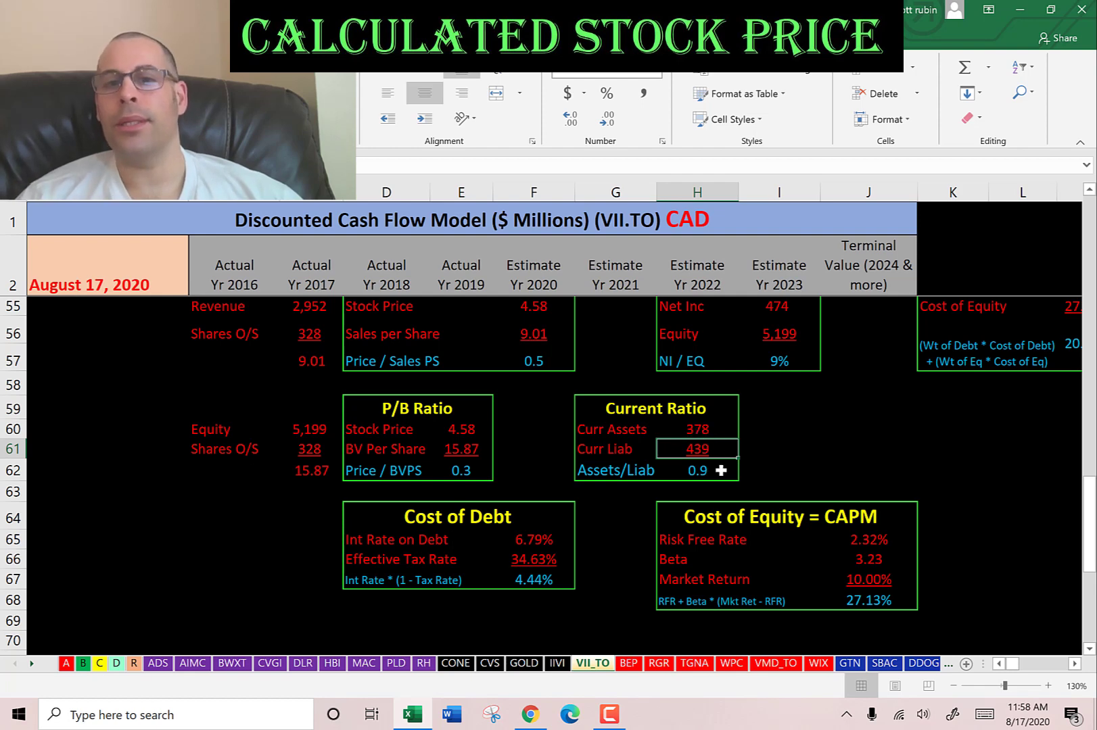
pyautogui.scroll(2, 724, 470)
pyautogui.click(776, 443)
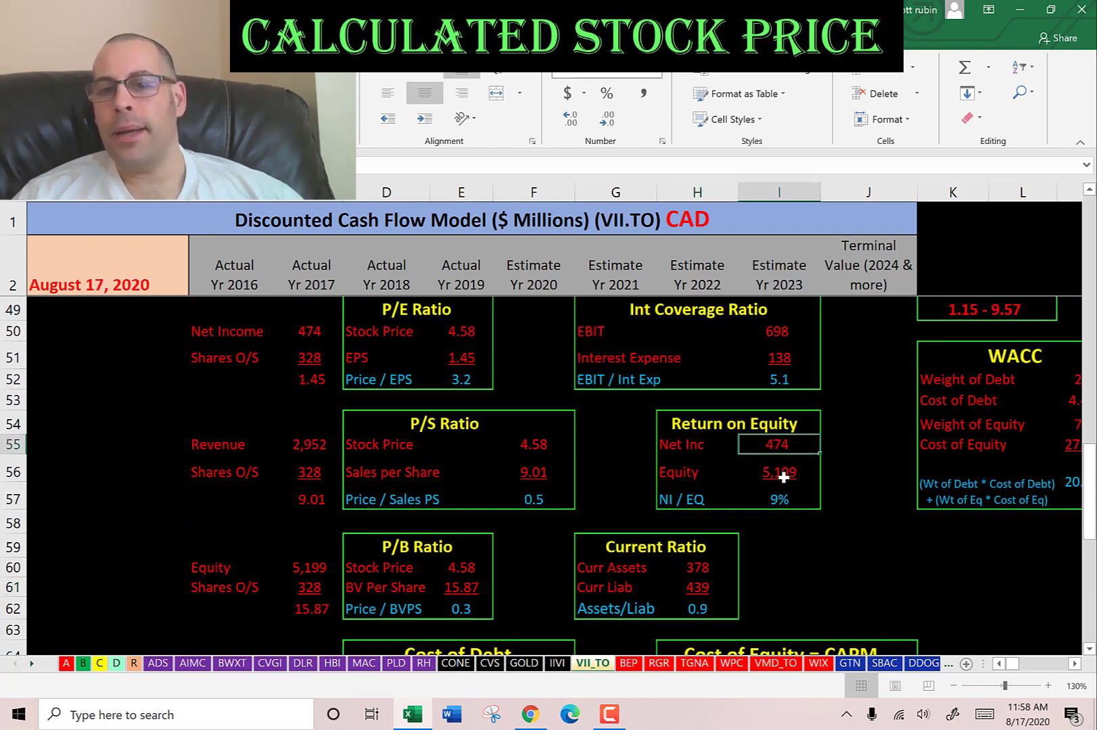
pyautogui.click(783, 472)
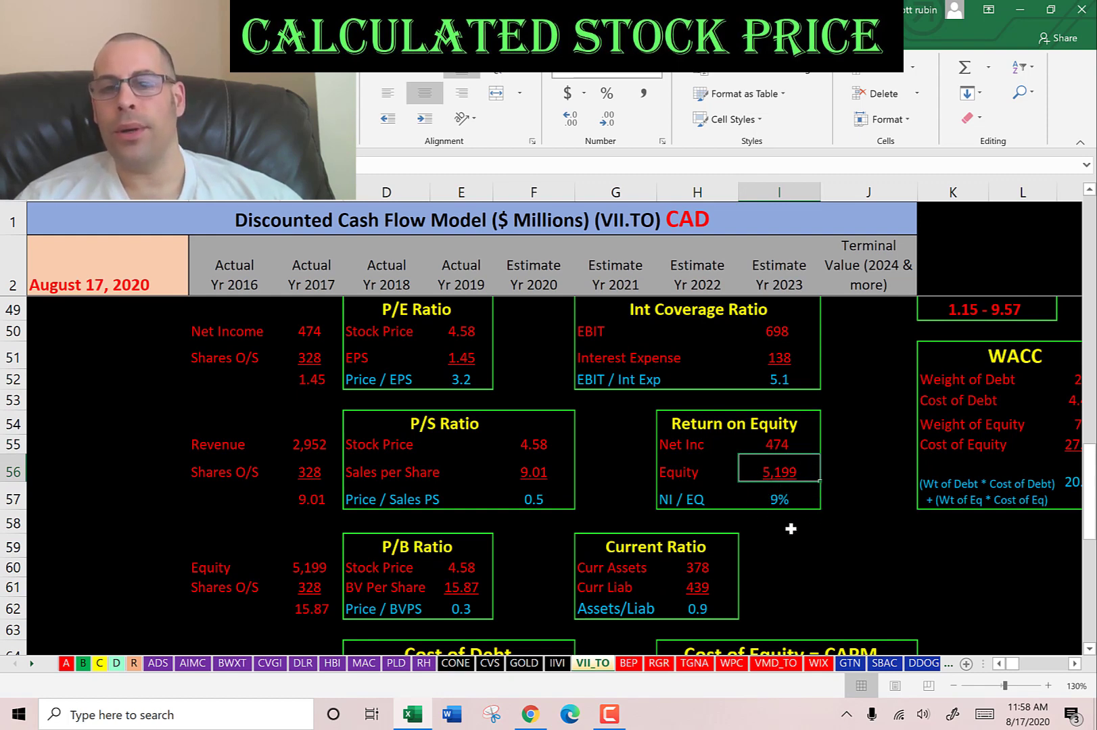
pyautogui.scroll(1, 790, 529)
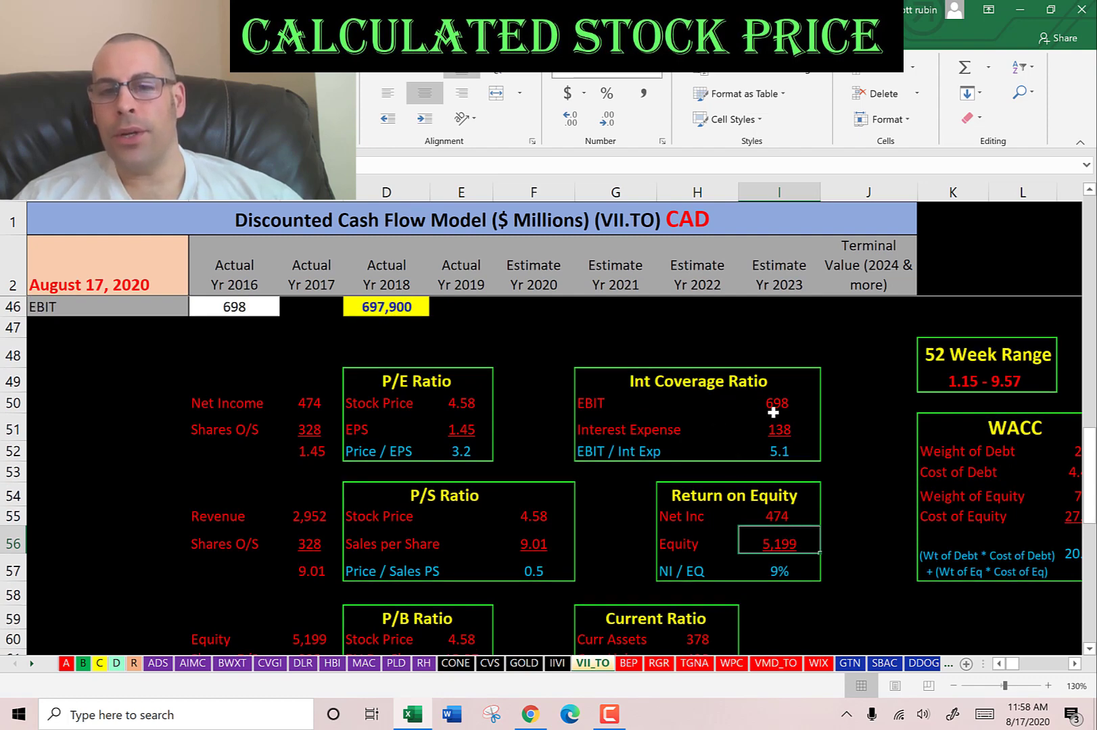
pyautogui.click(773, 412)
pyautogui.click(770, 430)
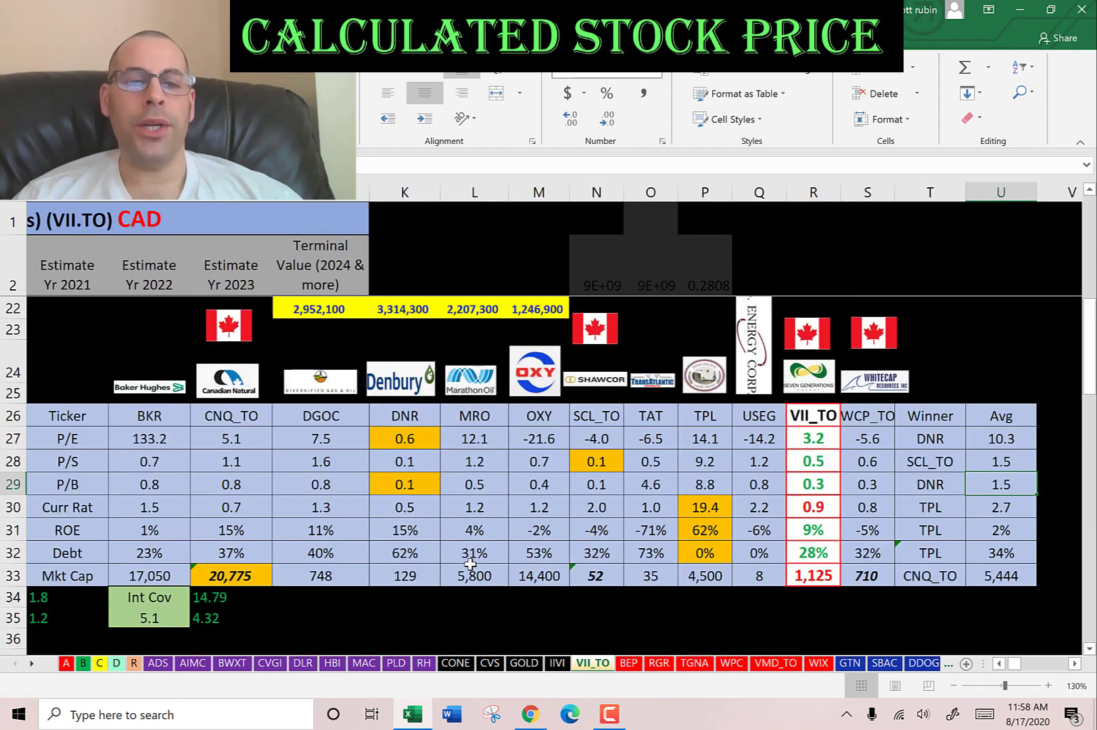
pyautogui.click(158, 419)
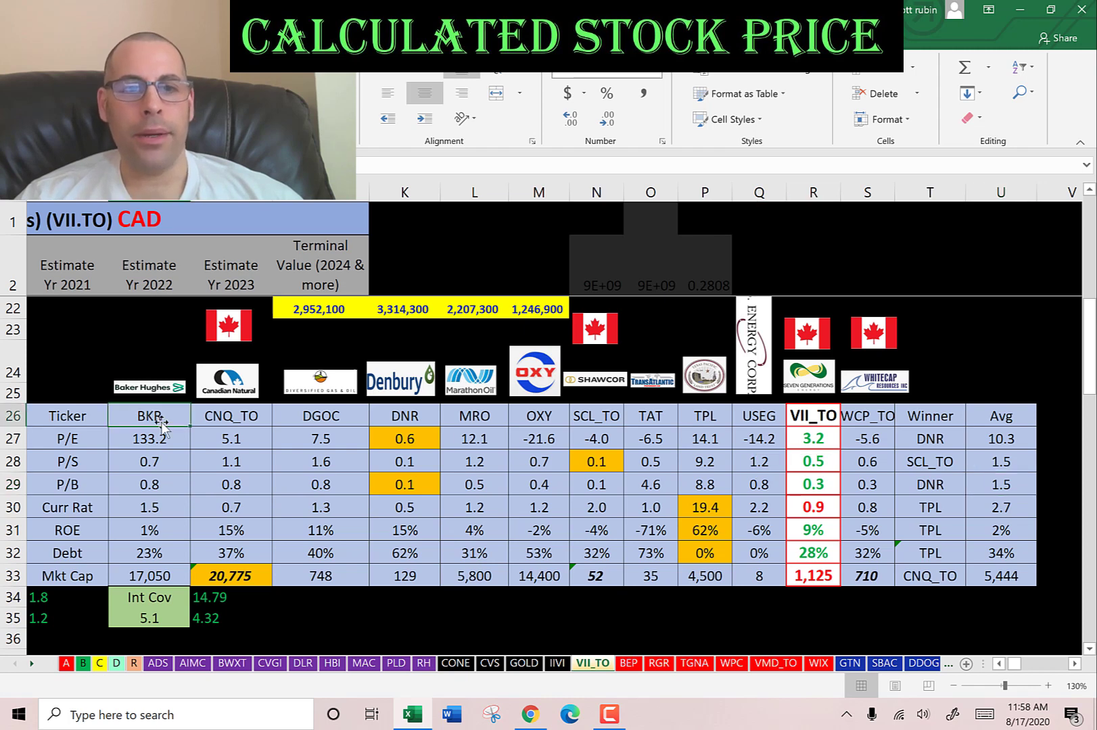
pyautogui.click(228, 415)
pyautogui.click(326, 419)
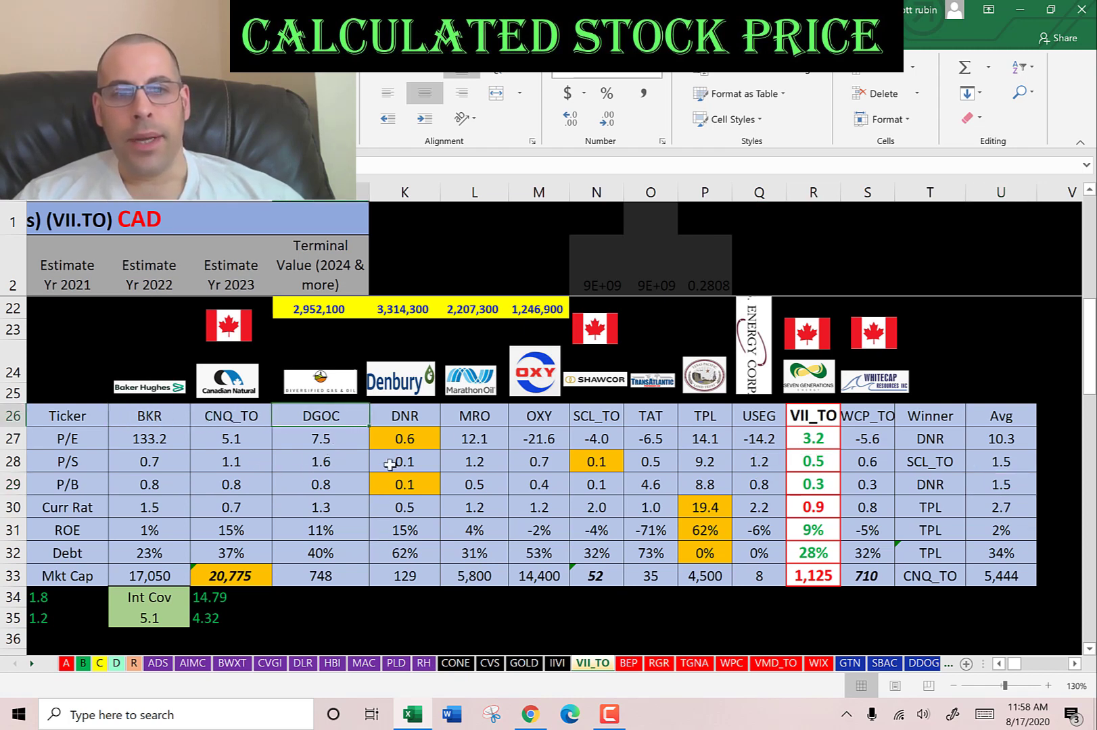
pyautogui.click(400, 419)
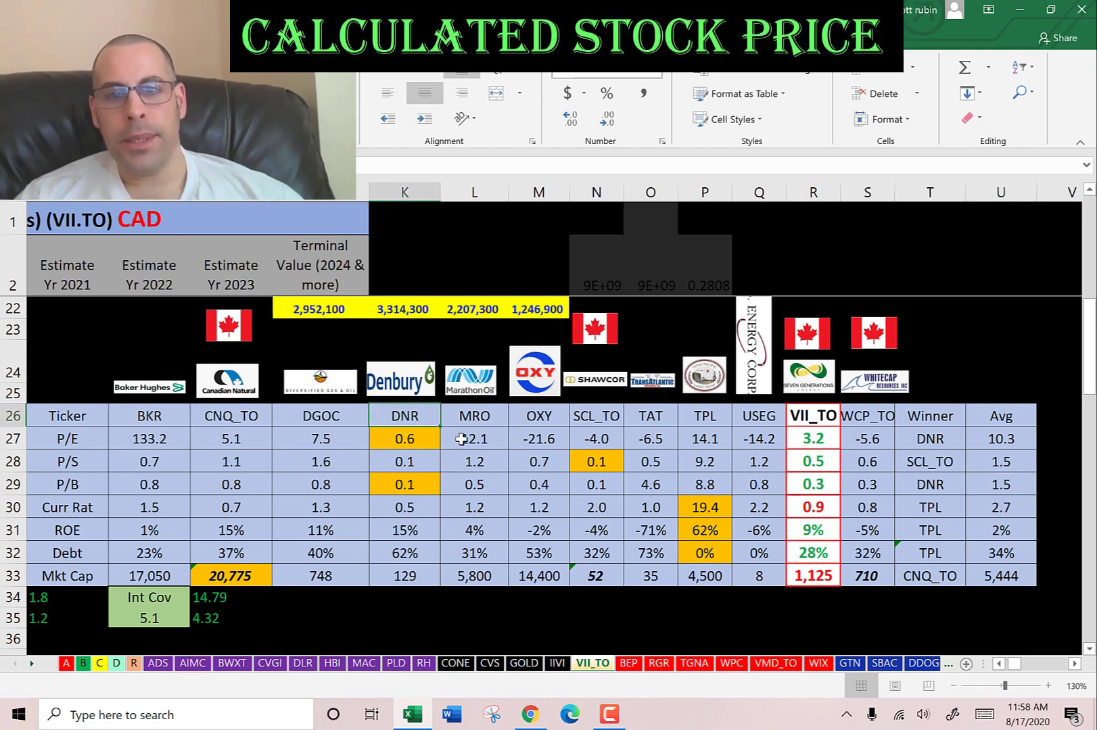
pyautogui.click(470, 412)
pyautogui.click(551, 415)
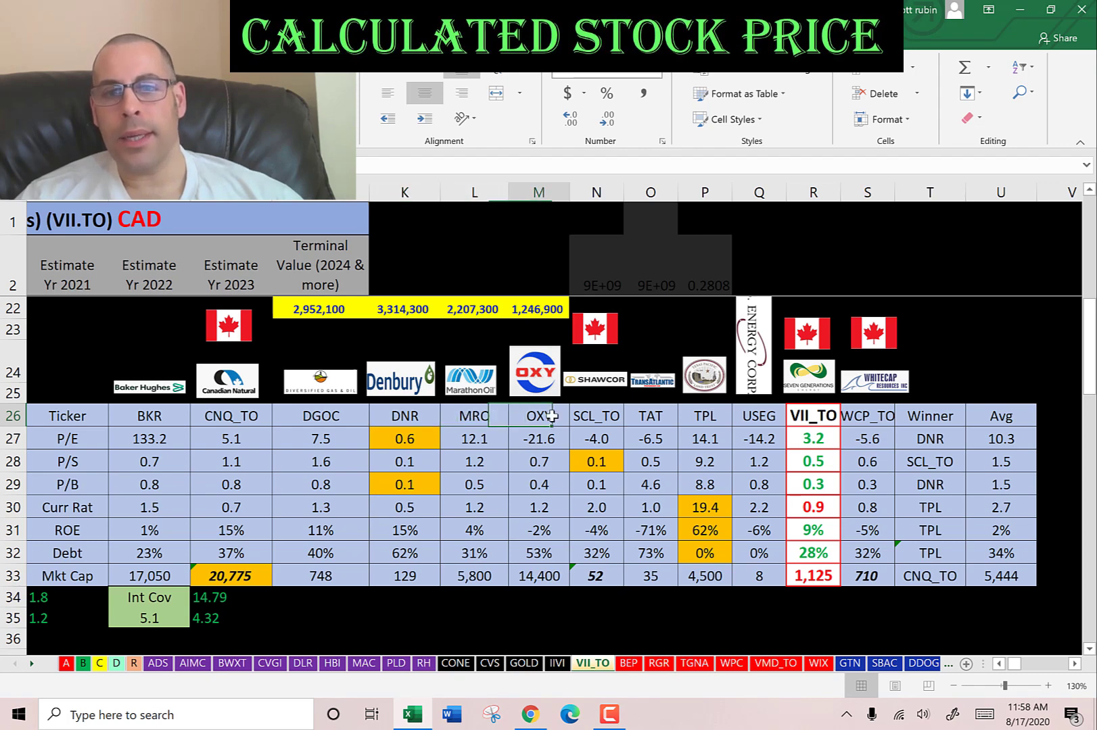
pyautogui.click(617, 412)
pyautogui.click(649, 415)
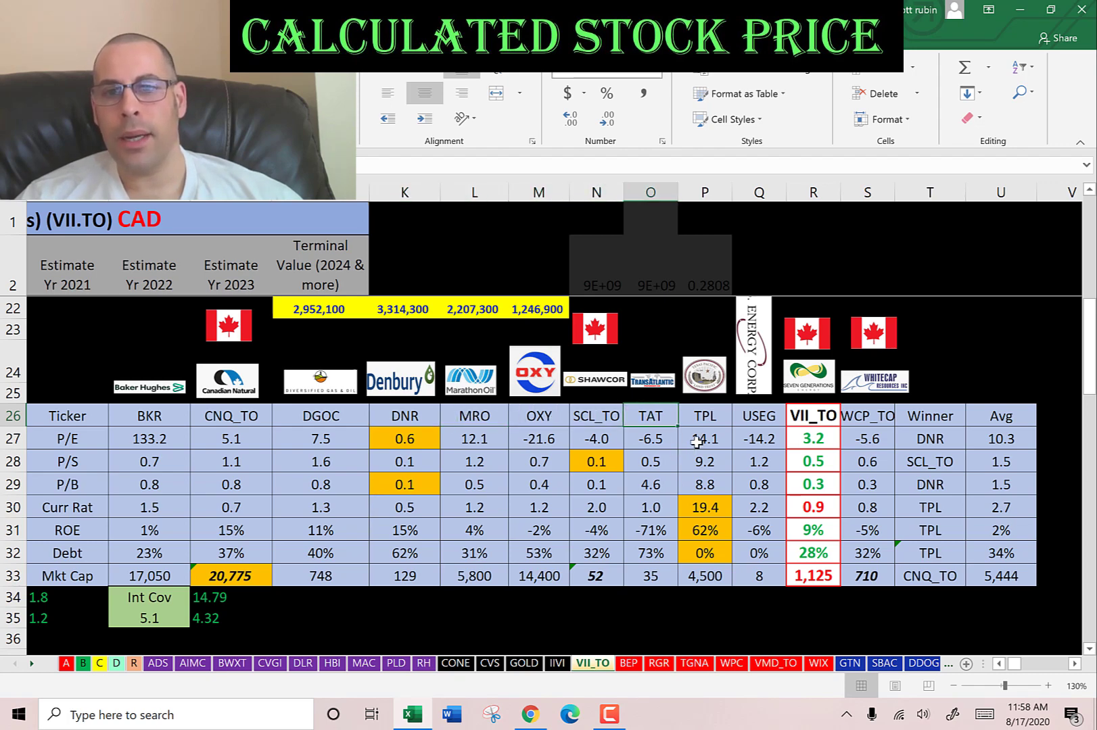
pyautogui.click(700, 389)
pyautogui.scroll(1, 702, 482)
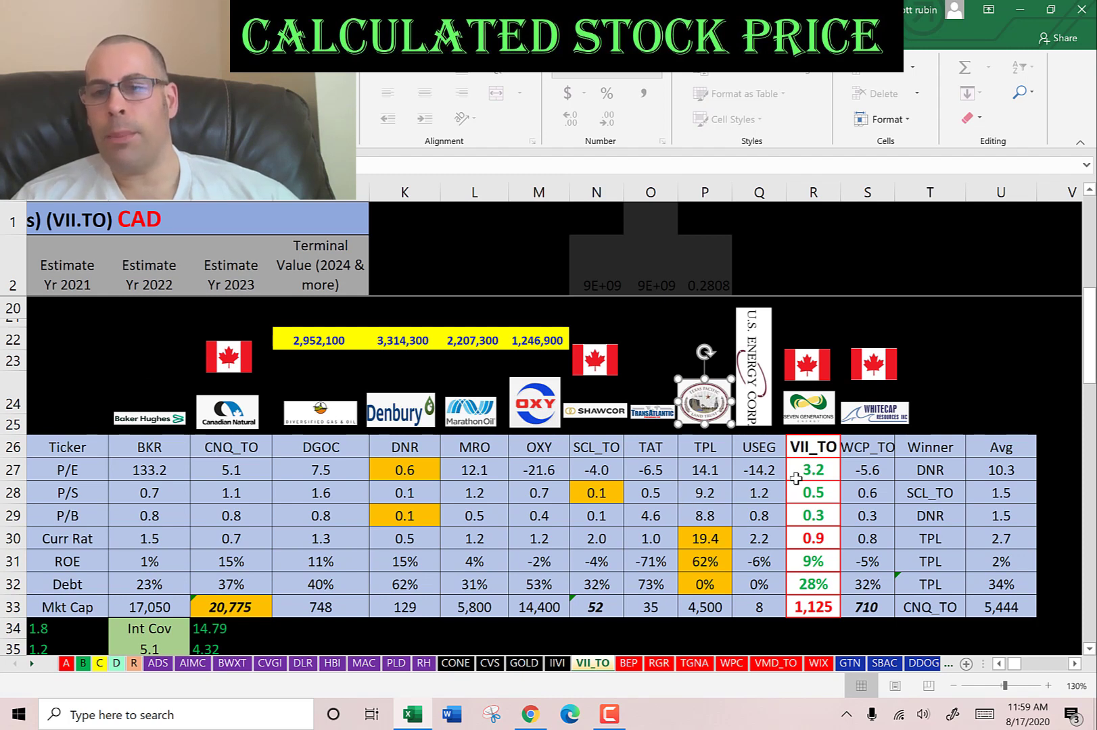
pyautogui.click(810, 406)
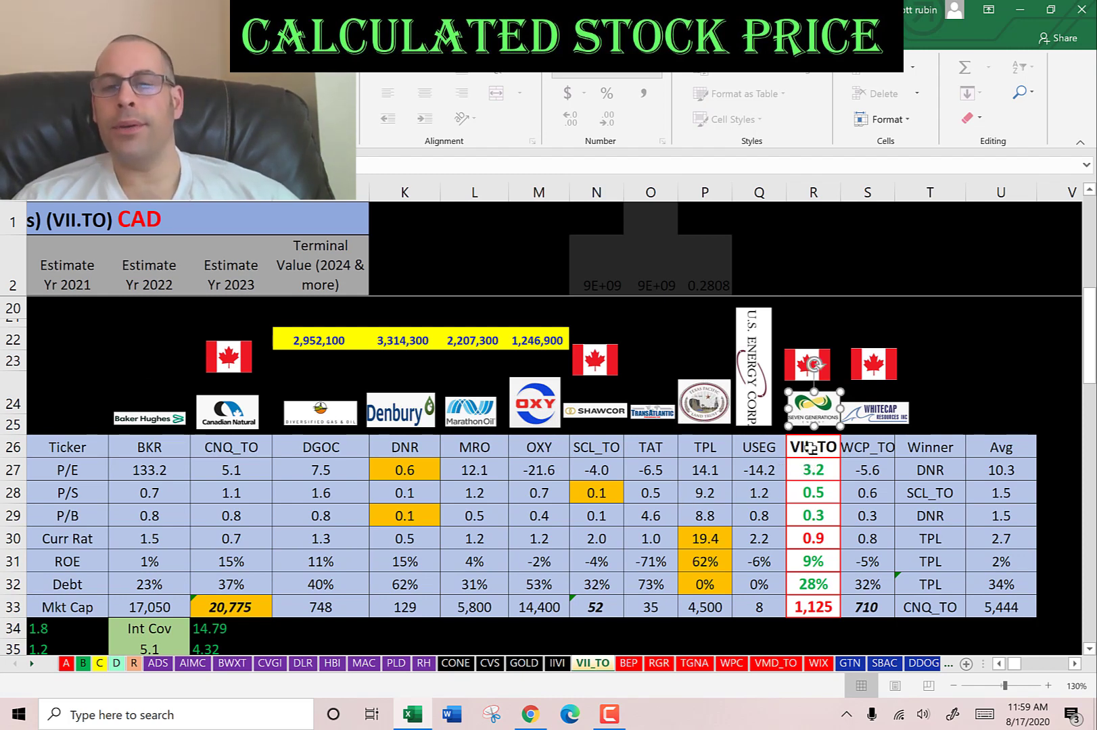
pyautogui.click(812, 447)
pyautogui.hotkey('shift', 'Down')
pyautogui.hotkey('shift', 'Down')
pyautogui.hotkey('shift', 'Down')
pyautogui.hotkey('shift', 'Down')
pyautogui.hotkey('shift', 'Down')
pyautogui.hotkey('shift', 'Down')
pyautogui.hotkey('shift', 'Down')
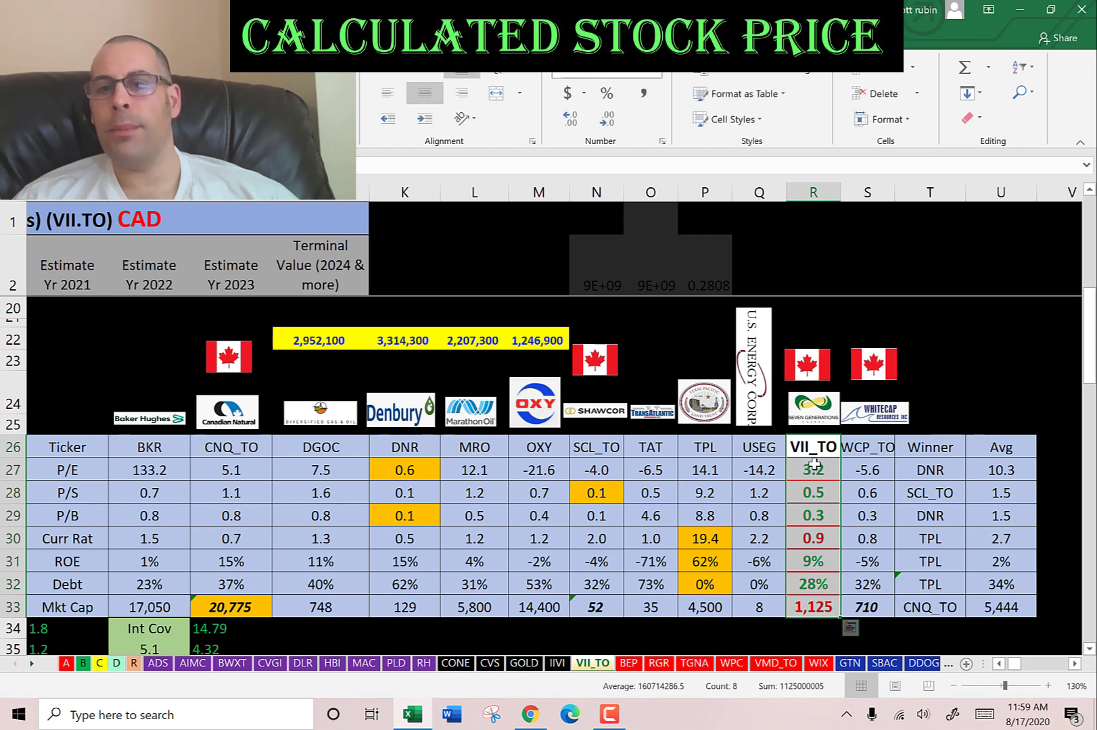
pyautogui.click(813, 465)
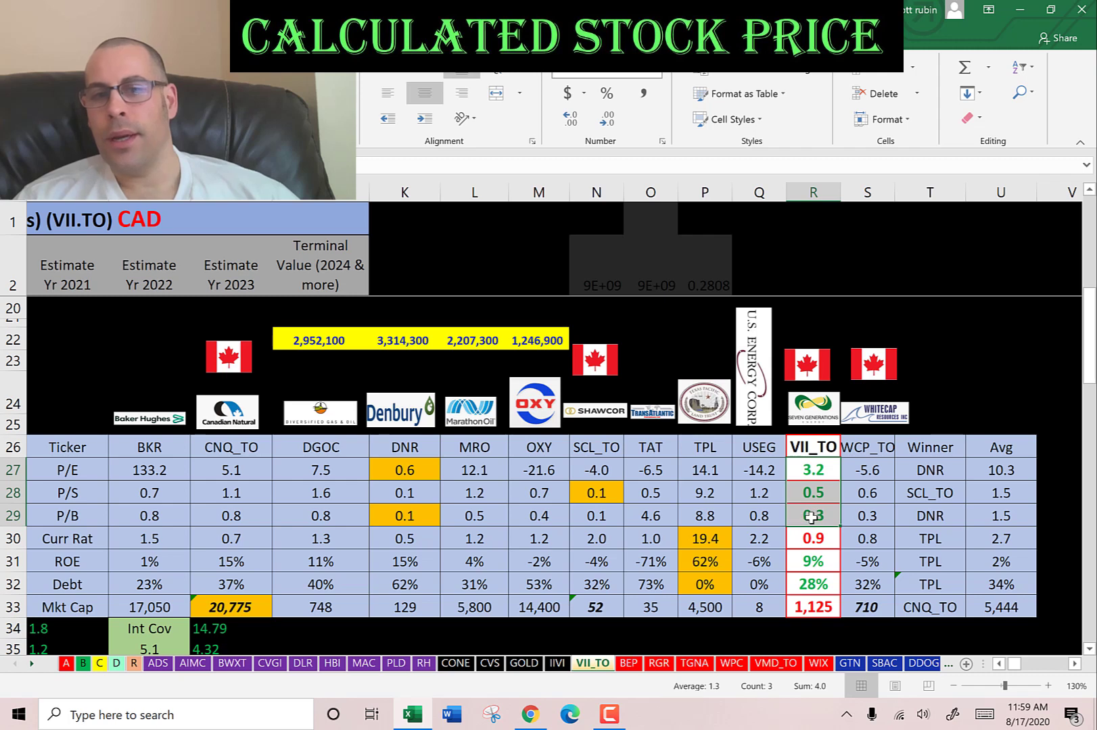
pyautogui.click(394, 471)
pyautogui.moveTo(394, 471)
pyautogui.mouseDown()
pyautogui.moveTo(396, 516)
pyautogui.moveTo(401, 474)
pyautogui.mouseUp()
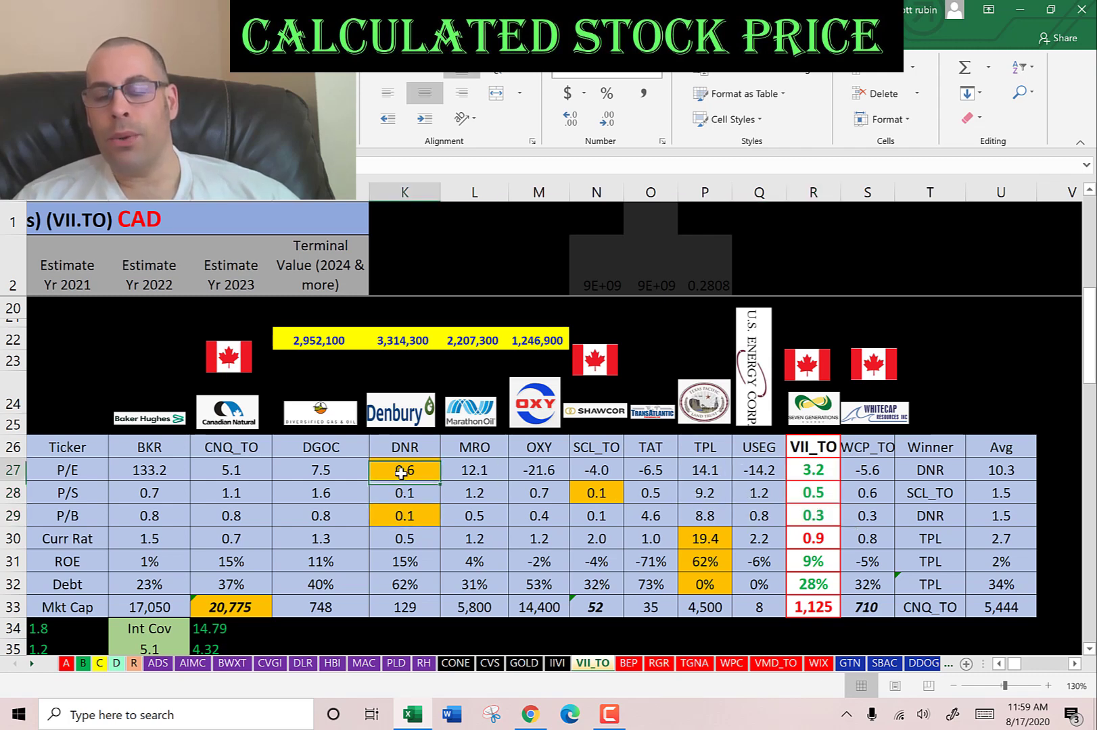
pyautogui.click(404, 515)
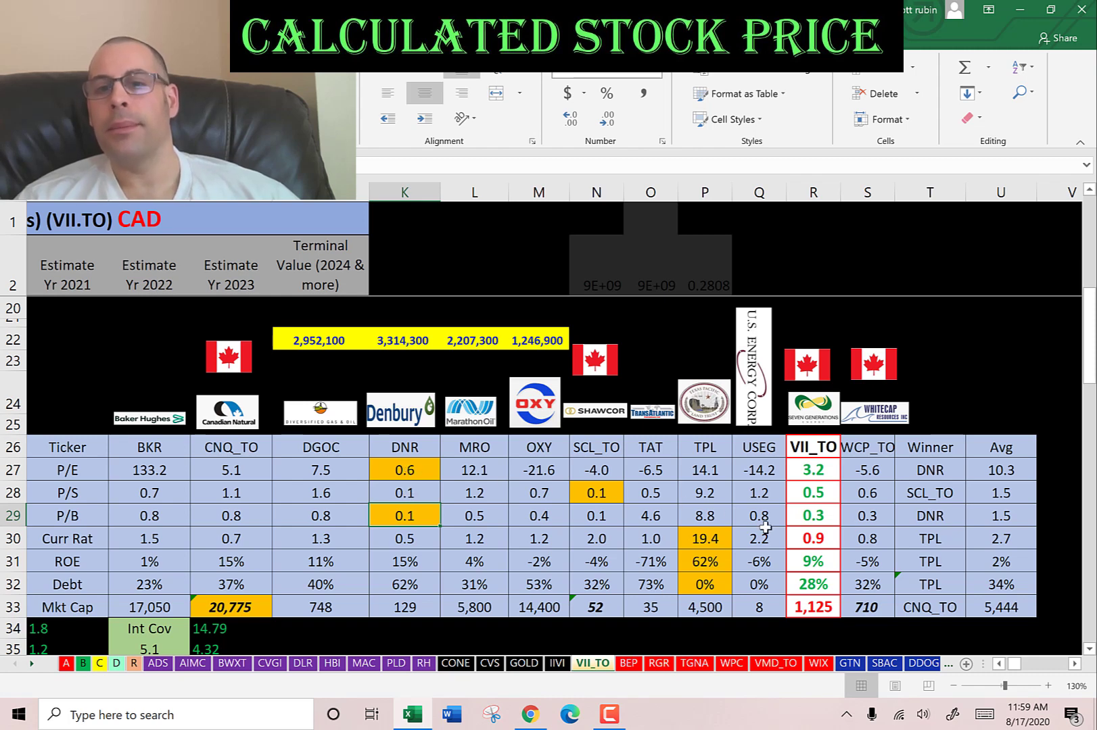
pyautogui.click(823, 534)
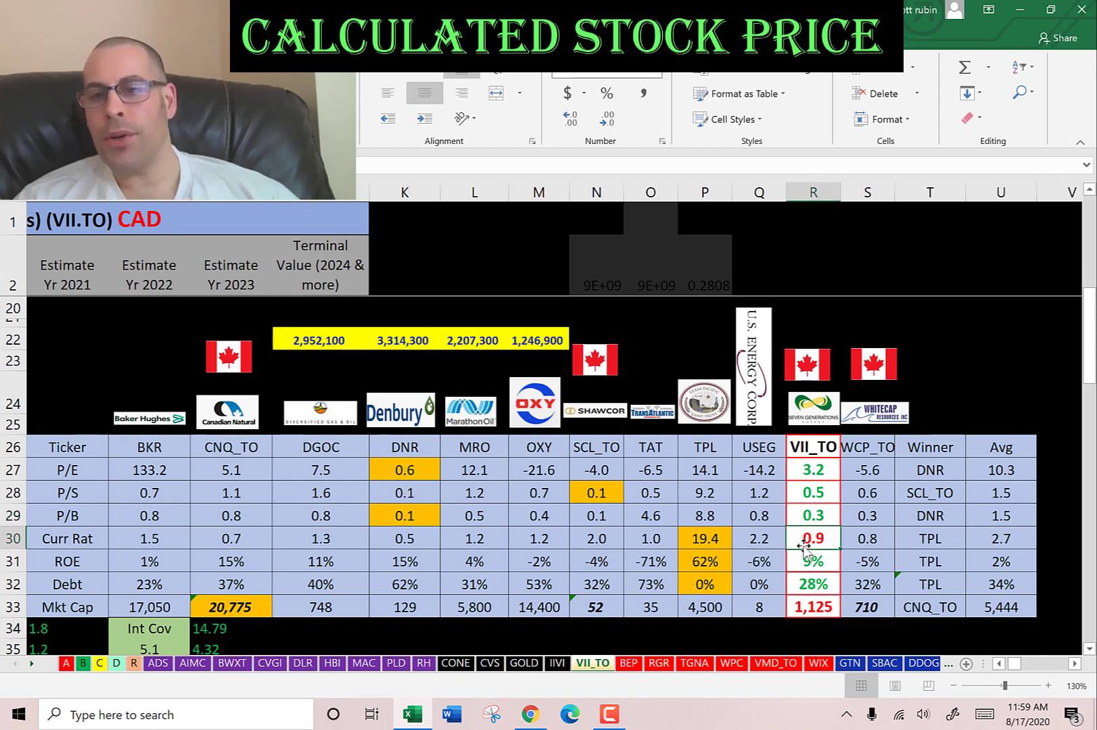
pyautogui.click(808, 560)
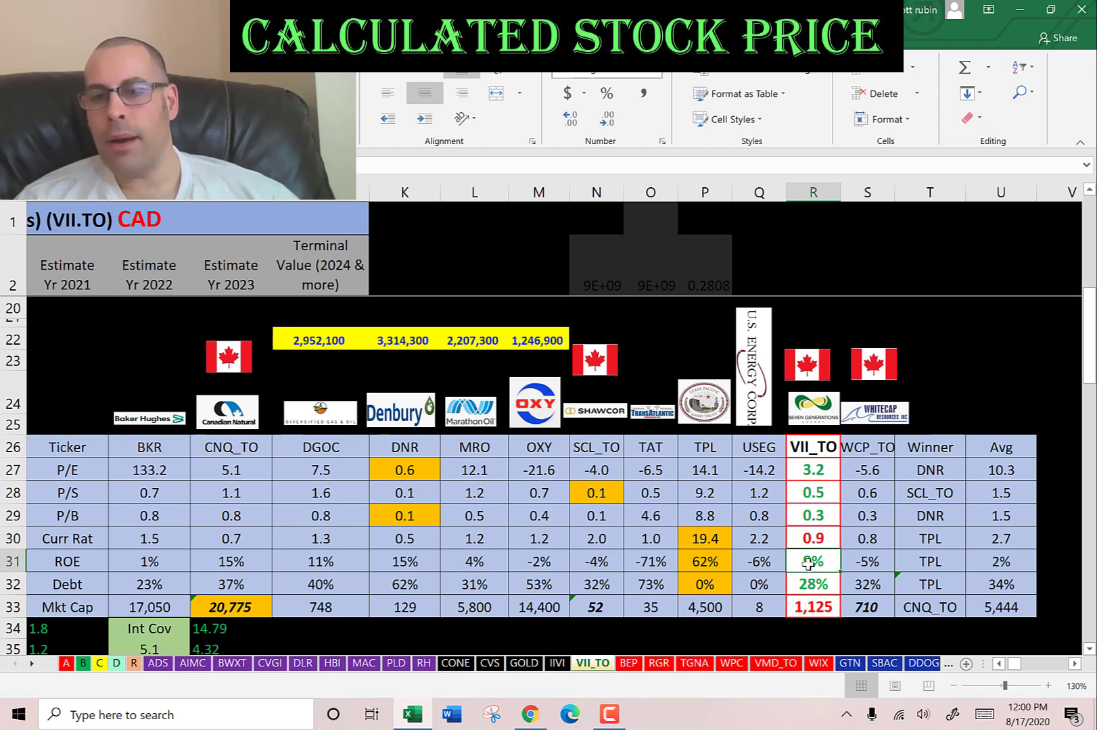
pyautogui.click(822, 608)
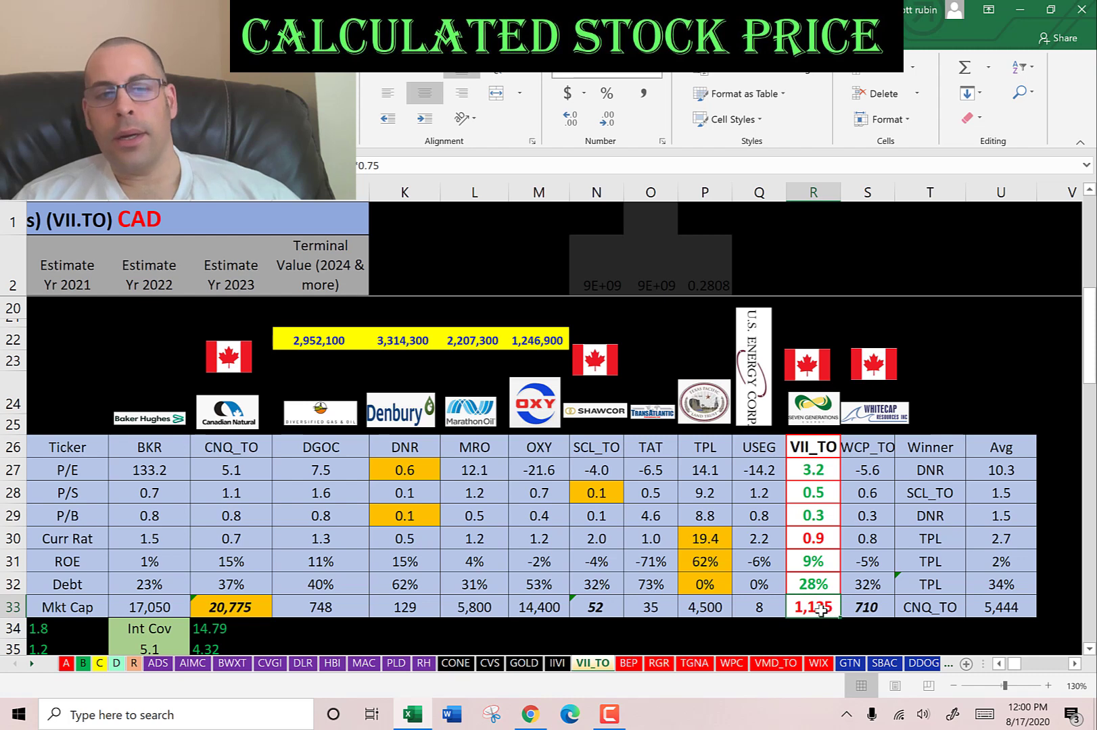